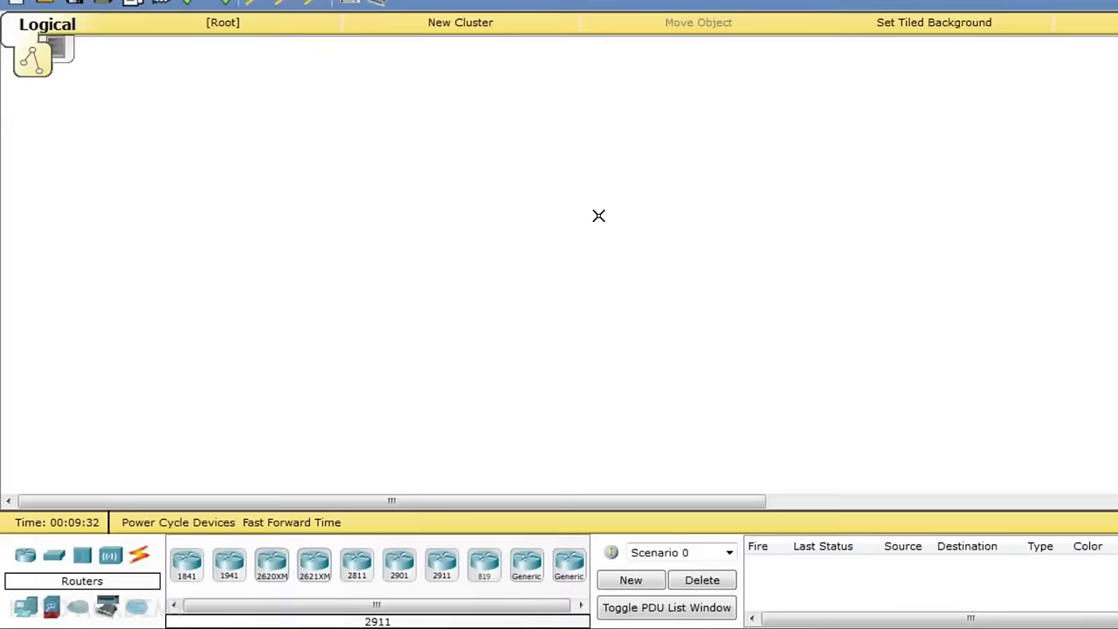
- Place two 2960 switches side by side in the logical workspace and move them closer together
click(51, 563)
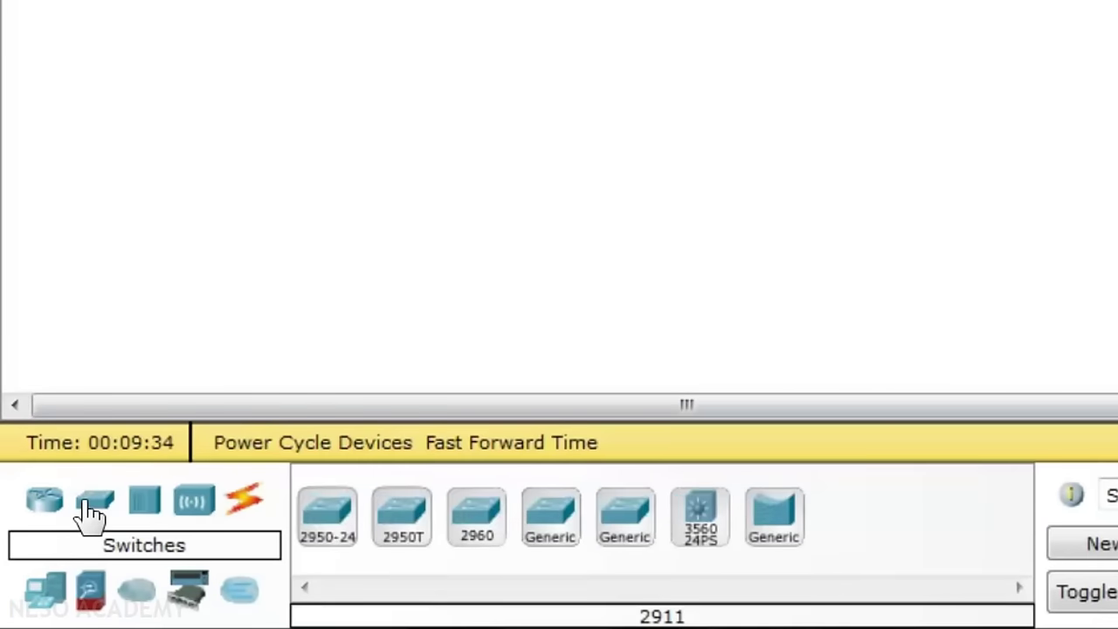
click(489, 529)
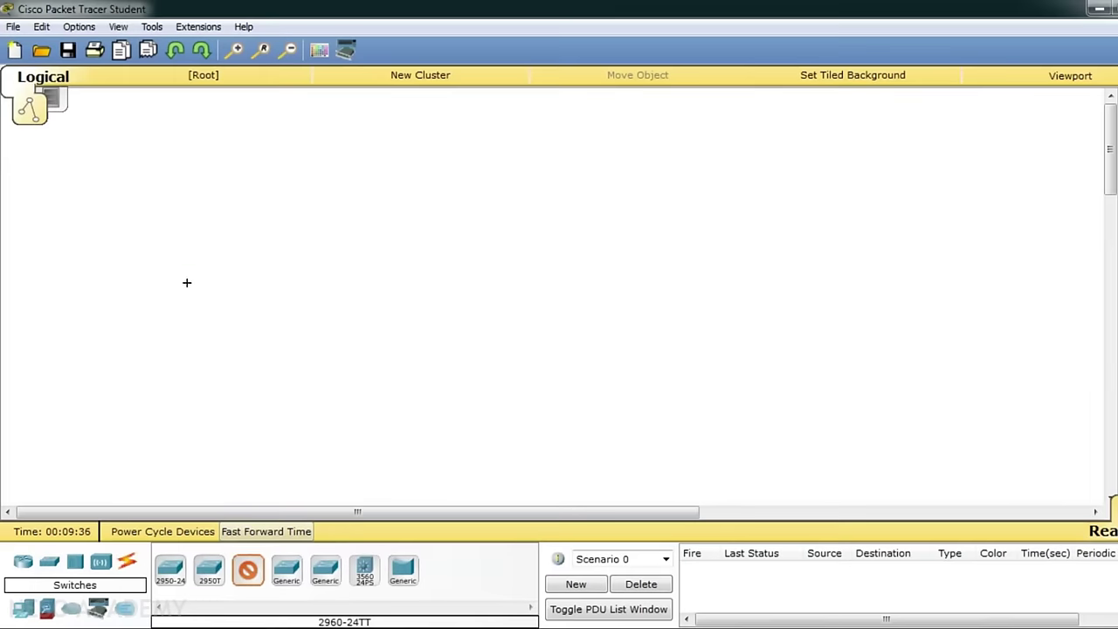
click(186, 282)
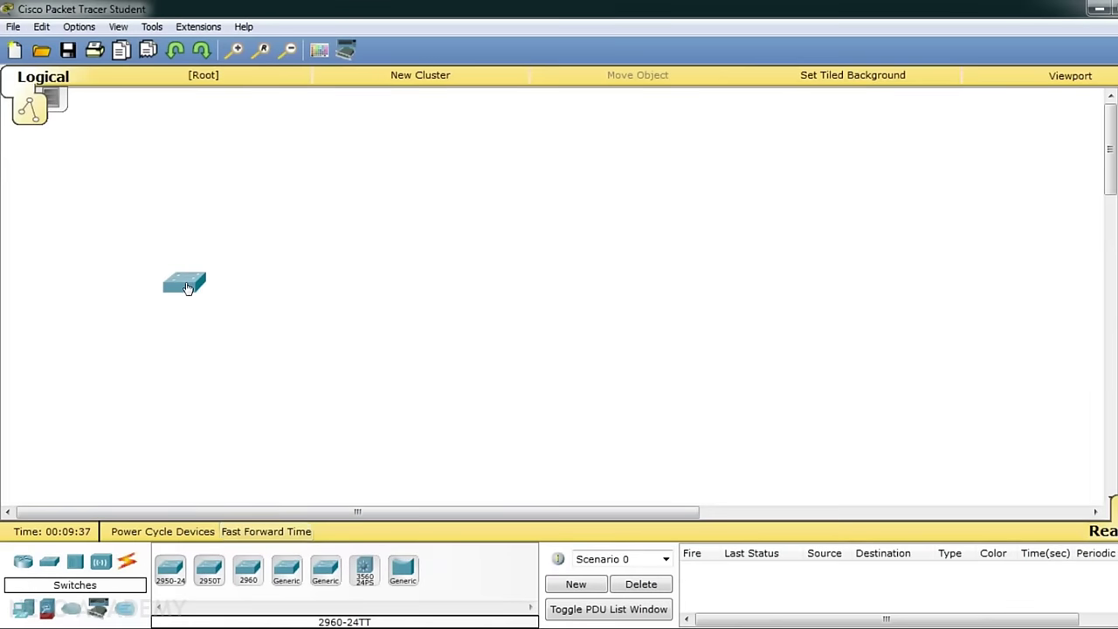
click(799, 274)
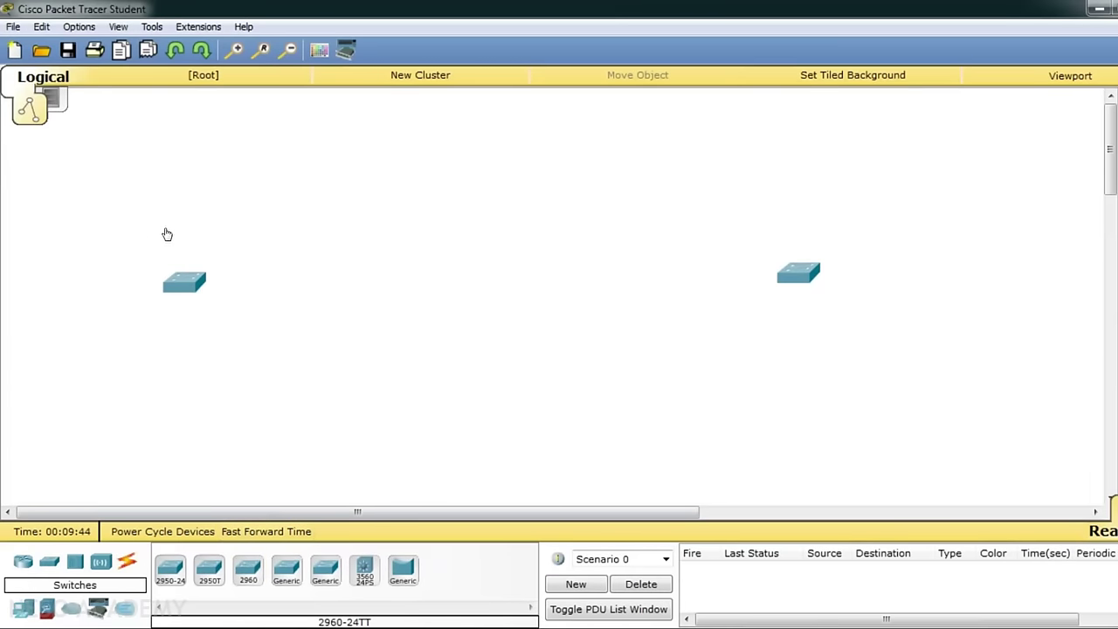
drag(188, 289, 306, 288)
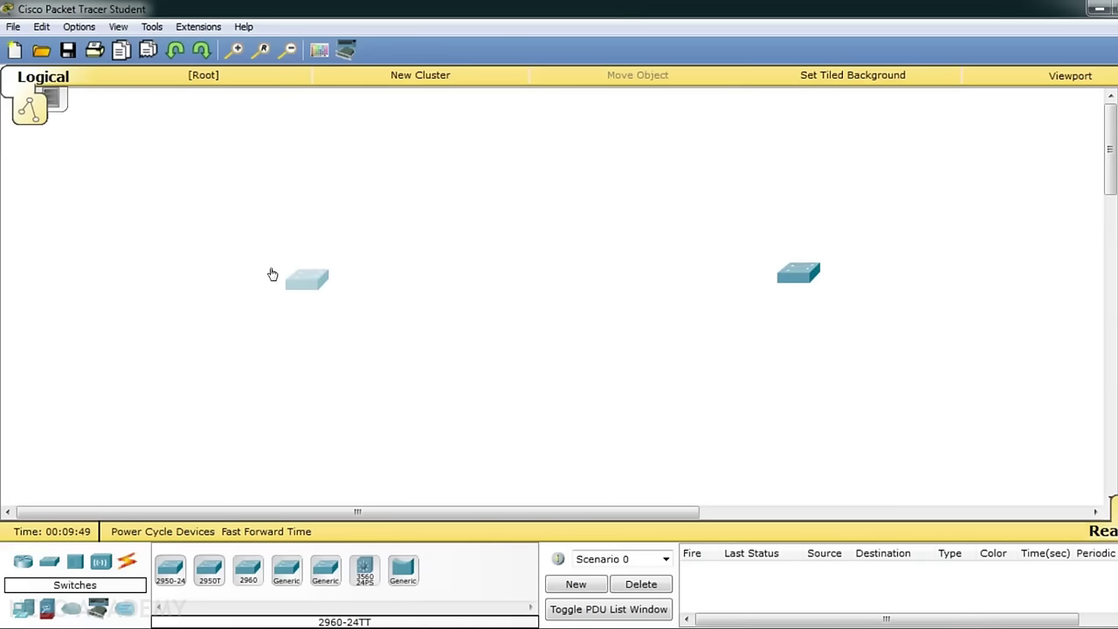
drag(811, 280, 688, 298)
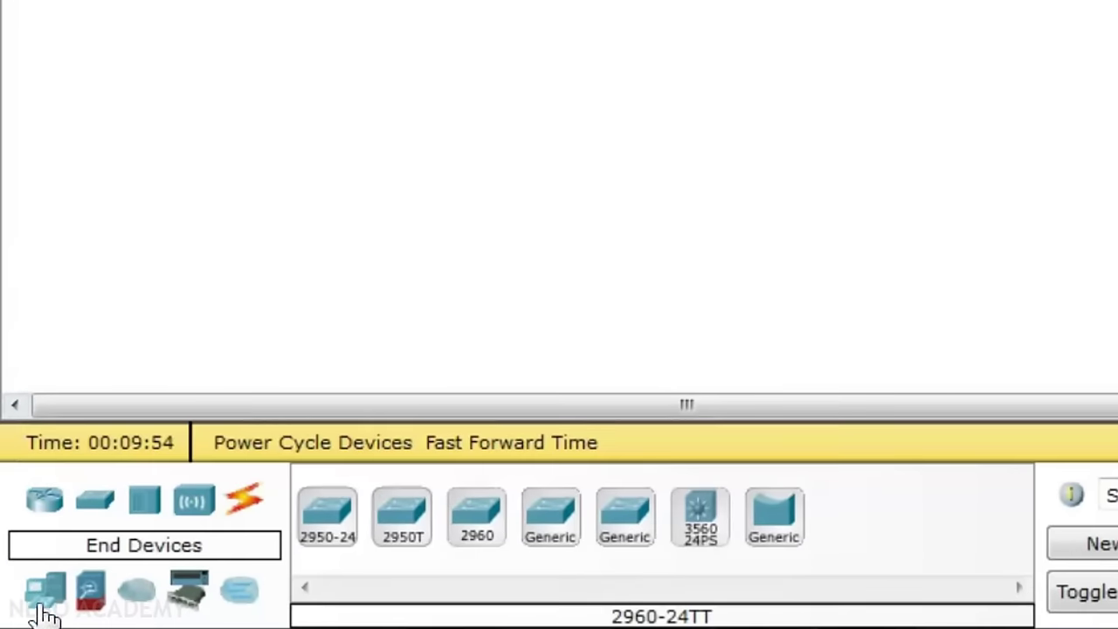
- Add six generic PCs (PC-PT) to the workspace, three in a row beneath each switch
click(40, 599)
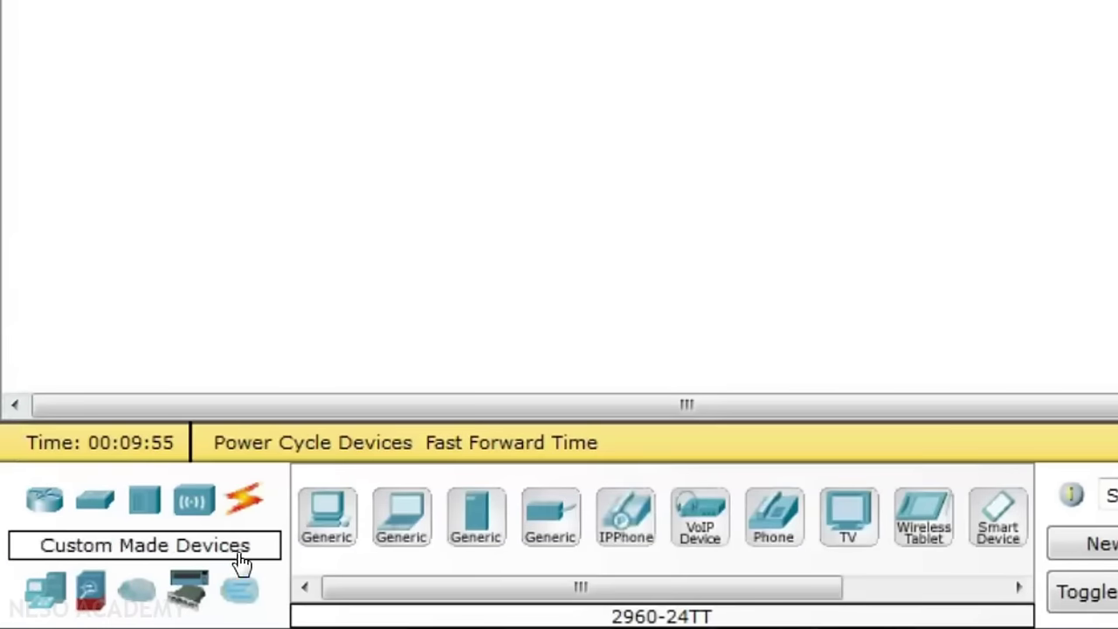
click(322, 522)
click(214, 223)
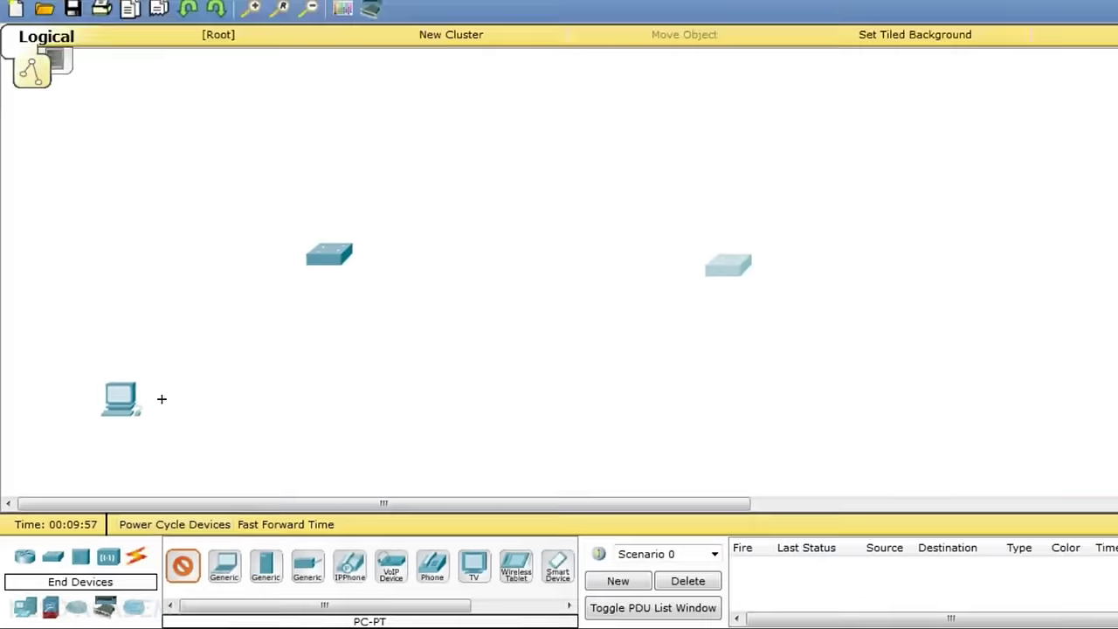
click(406, 225)
click(576, 222)
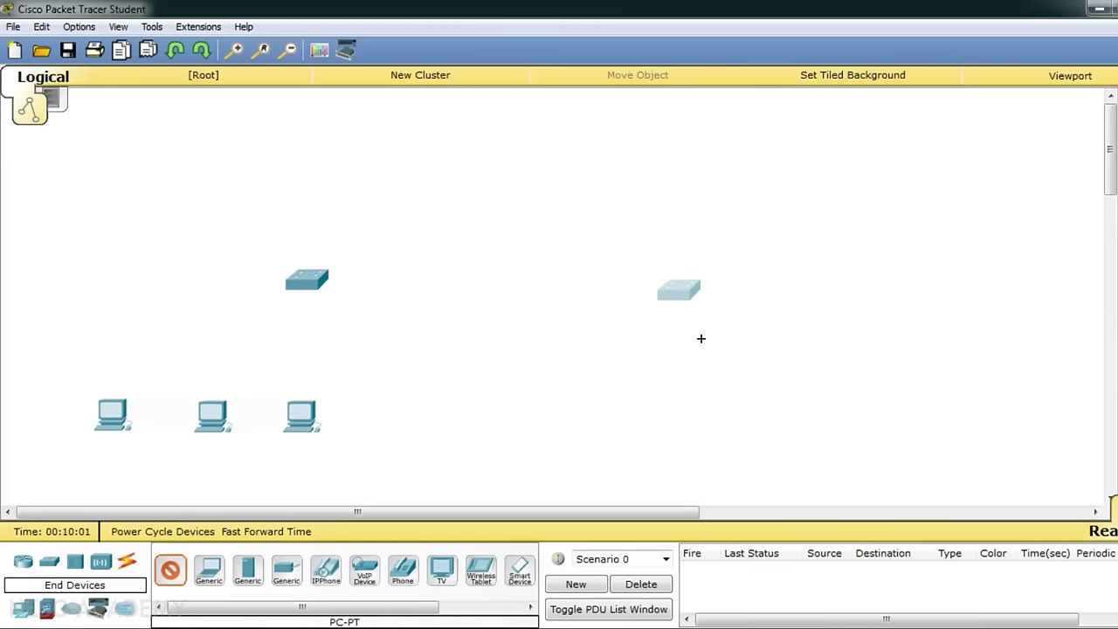
click(612, 401)
click(716, 401)
click(802, 405)
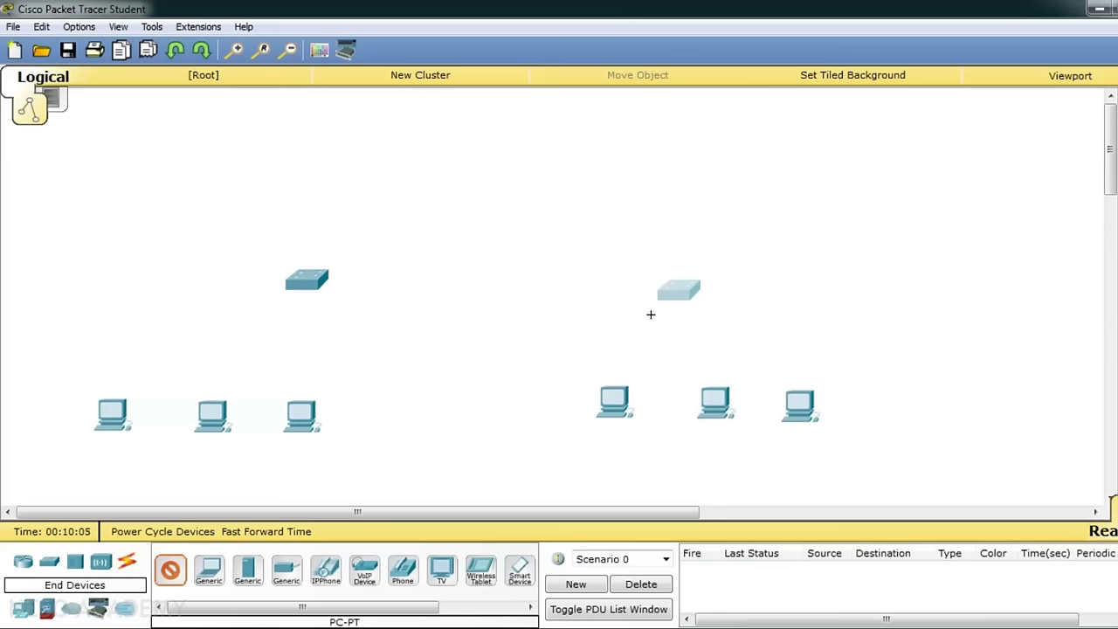
- Connect the three PCs of the left network to their switch with Copper Straight-Through cables
click(129, 566)
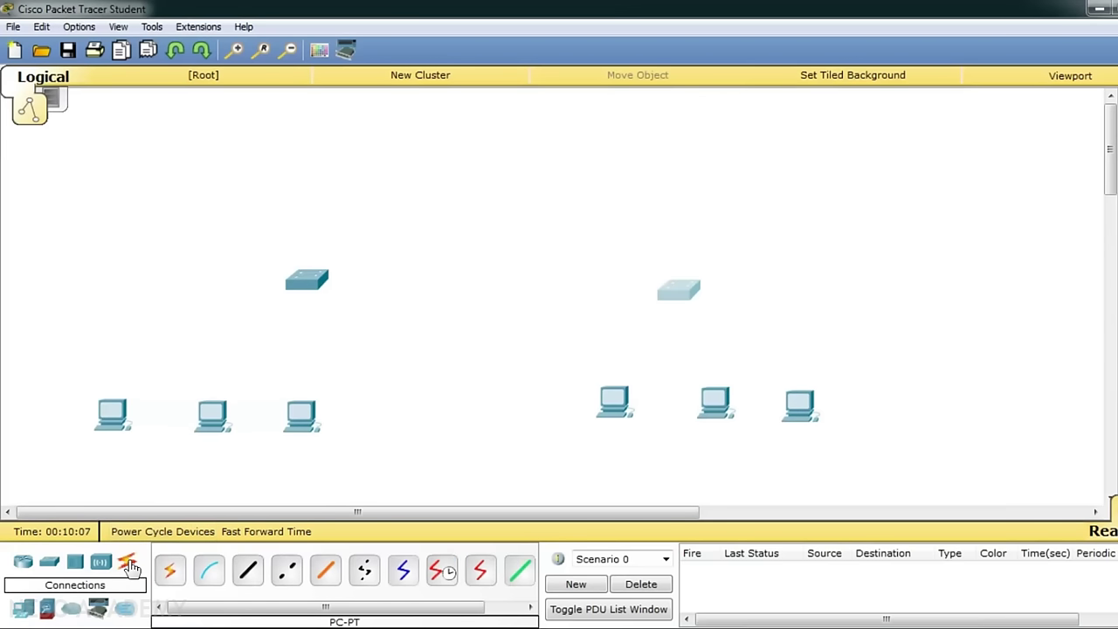
click(247, 570)
click(111, 412)
click(144, 442)
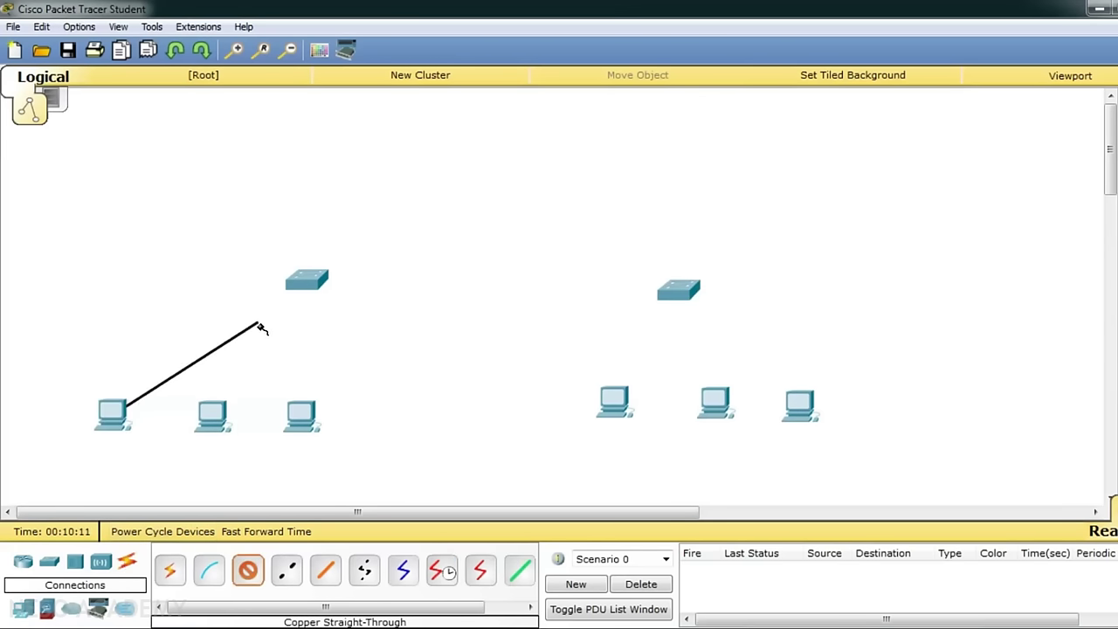
click(301, 280)
click(349, 30)
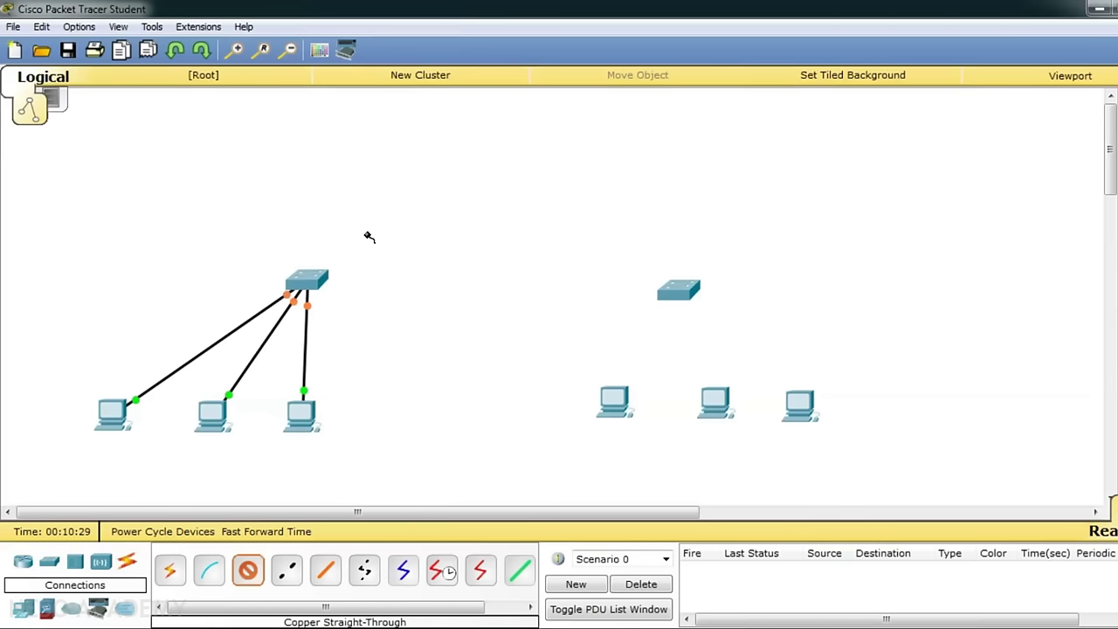
- Connect the three PCs of the right network to their switch with Copper Straight-Through cables, and nudge the leftmost PC slightly downward
click(631, 407)
click(673, 431)
click(697, 286)
click(707, 271)
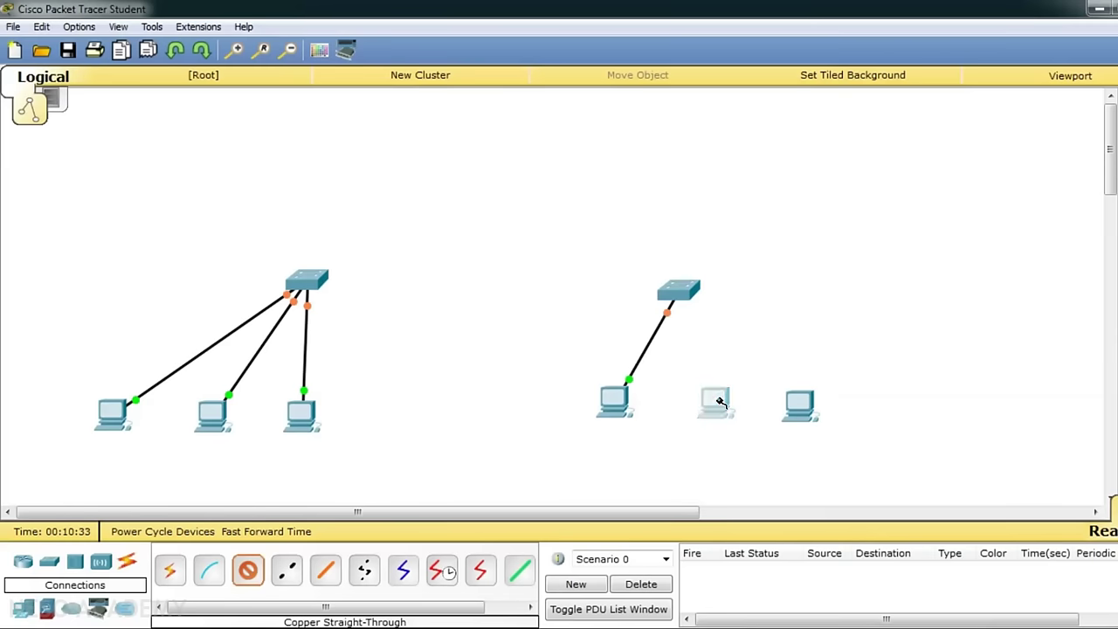
click(716, 396)
click(754, 427)
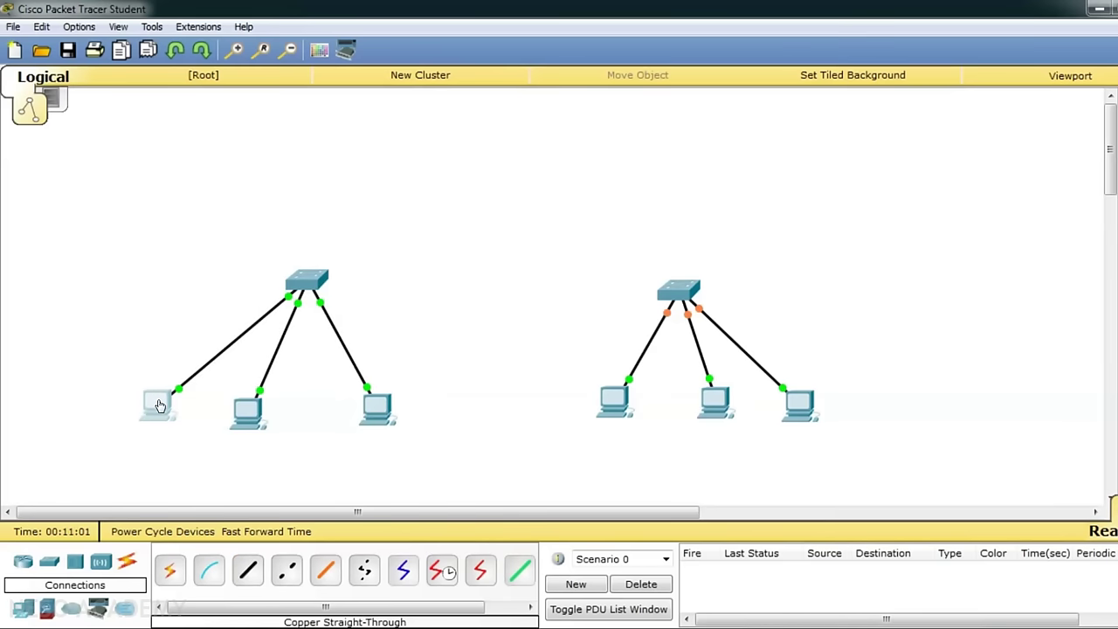
drag(161, 408, 161, 413)
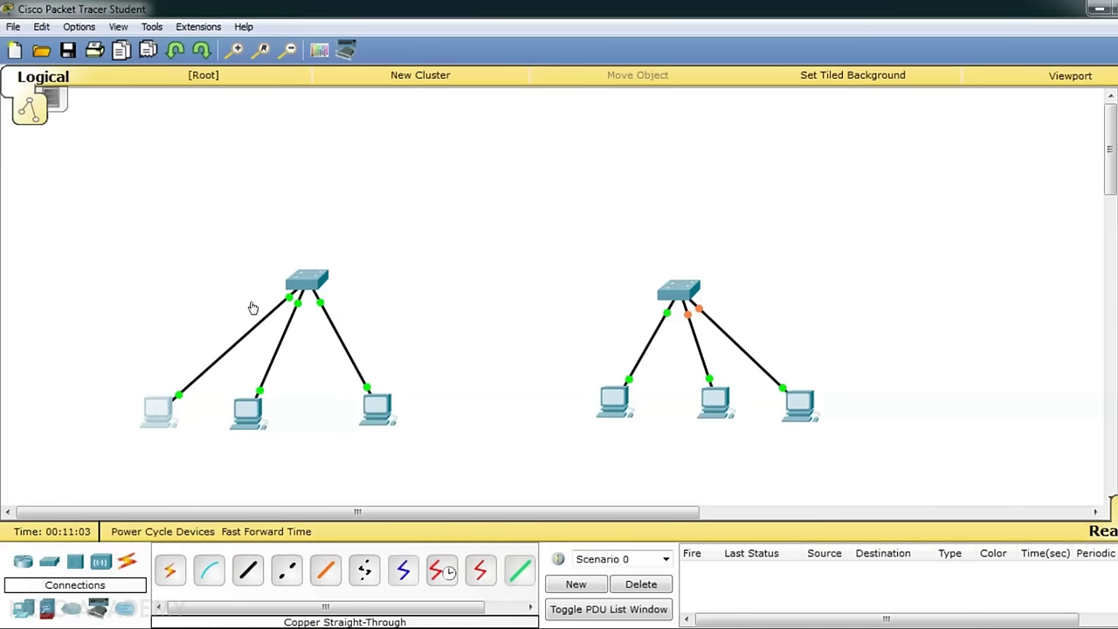
- Assign PC0, the first PC of the left network, the static IP address 10.0.0.1 with the default subnet mask
click(159, 409)
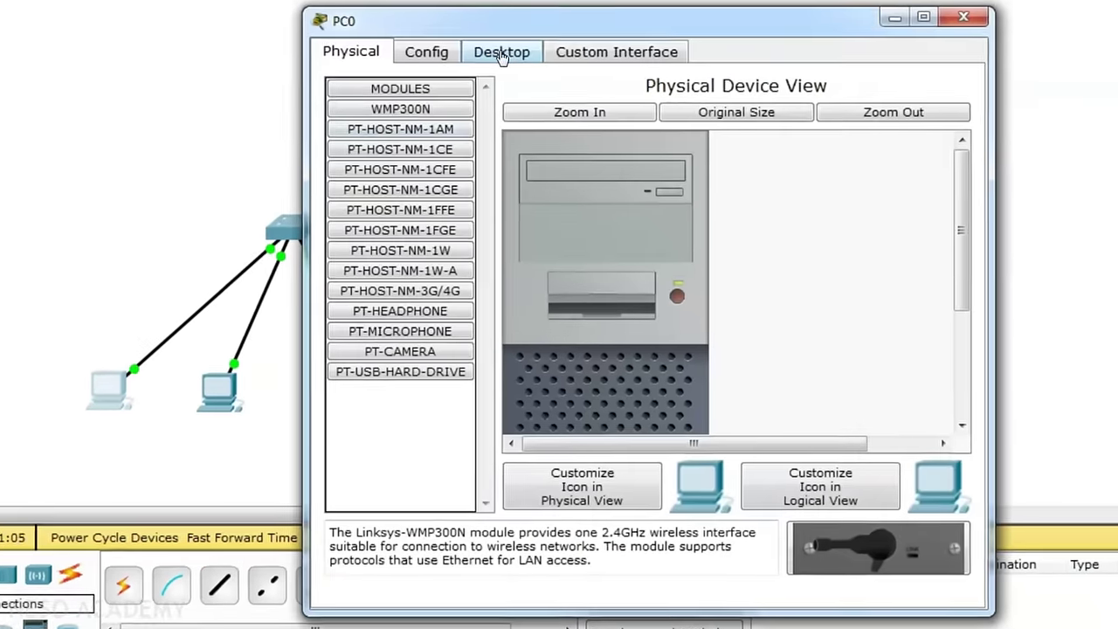
click(501, 52)
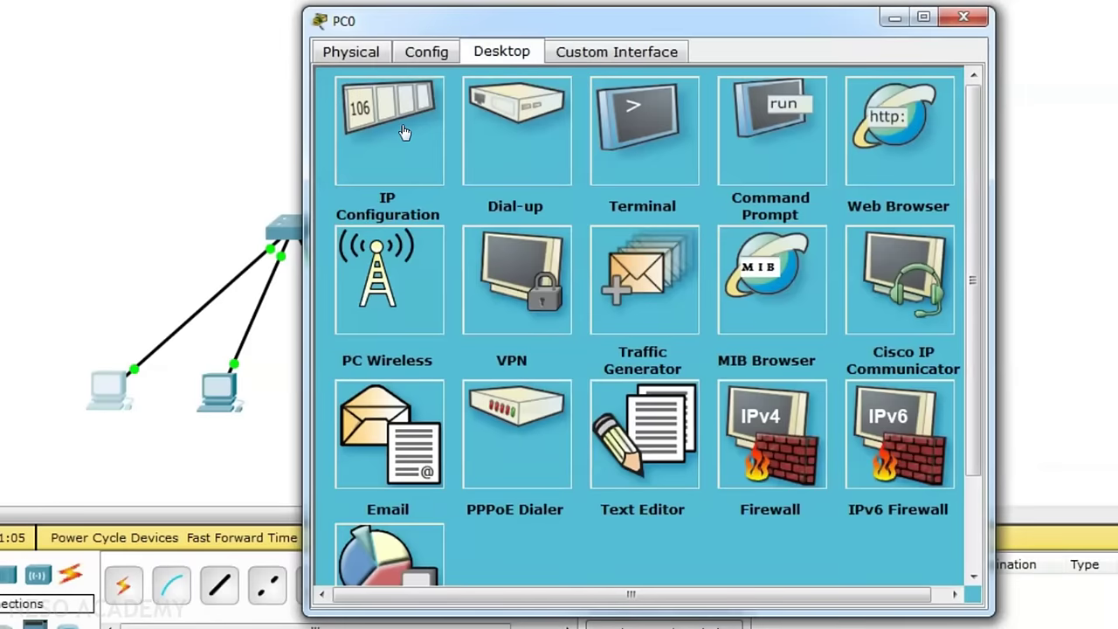
click(402, 131)
click(598, 168)
text(10)
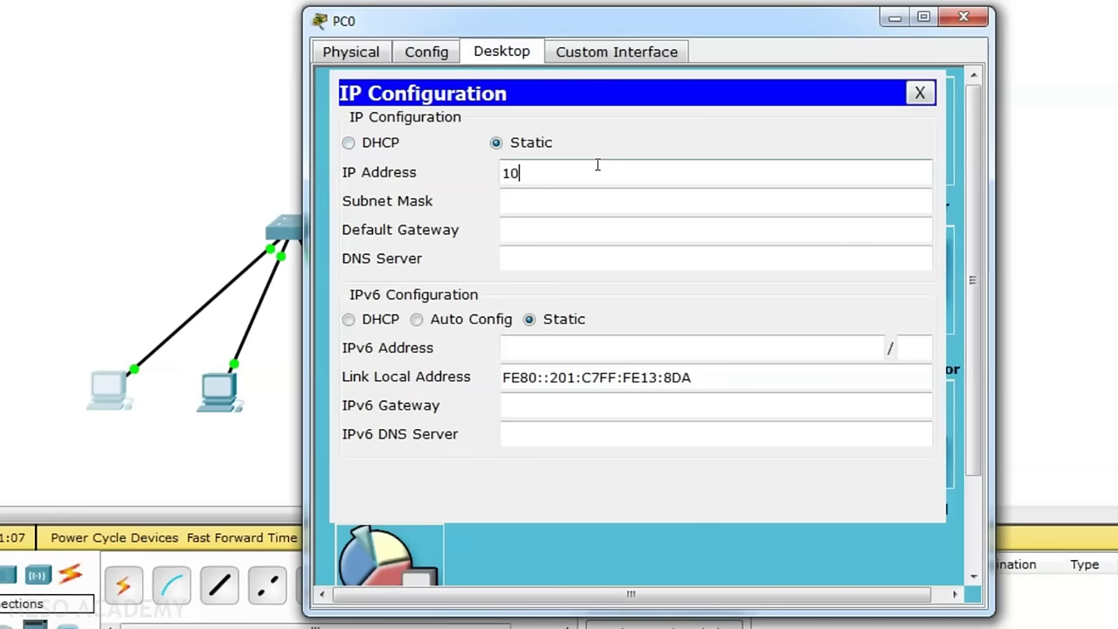
text(.0.0.1)
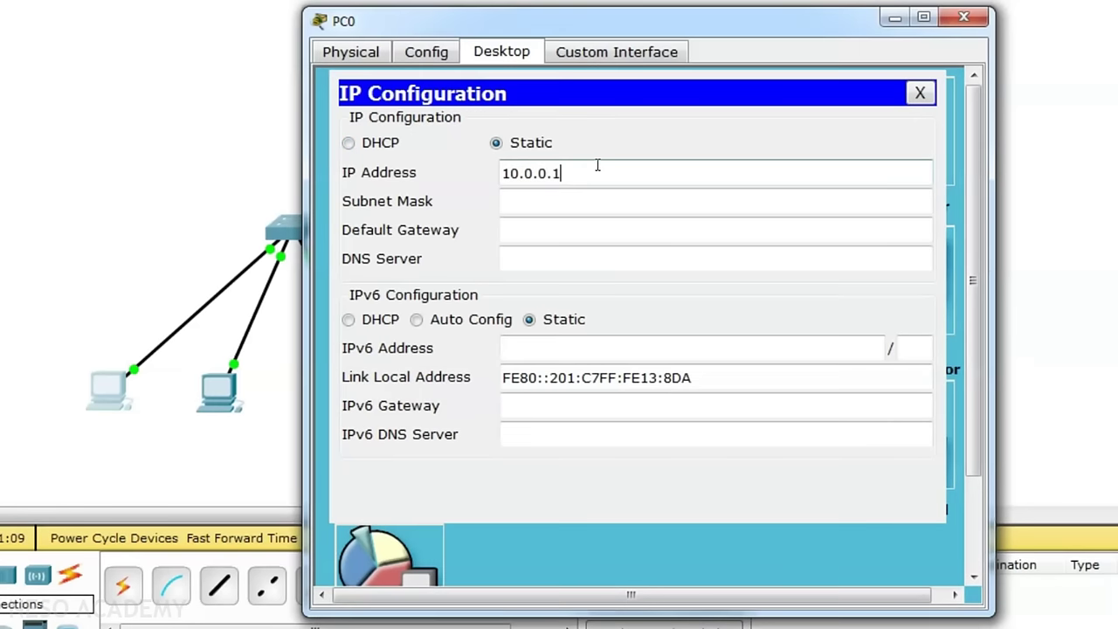
key(Tab)
click(963, 17)
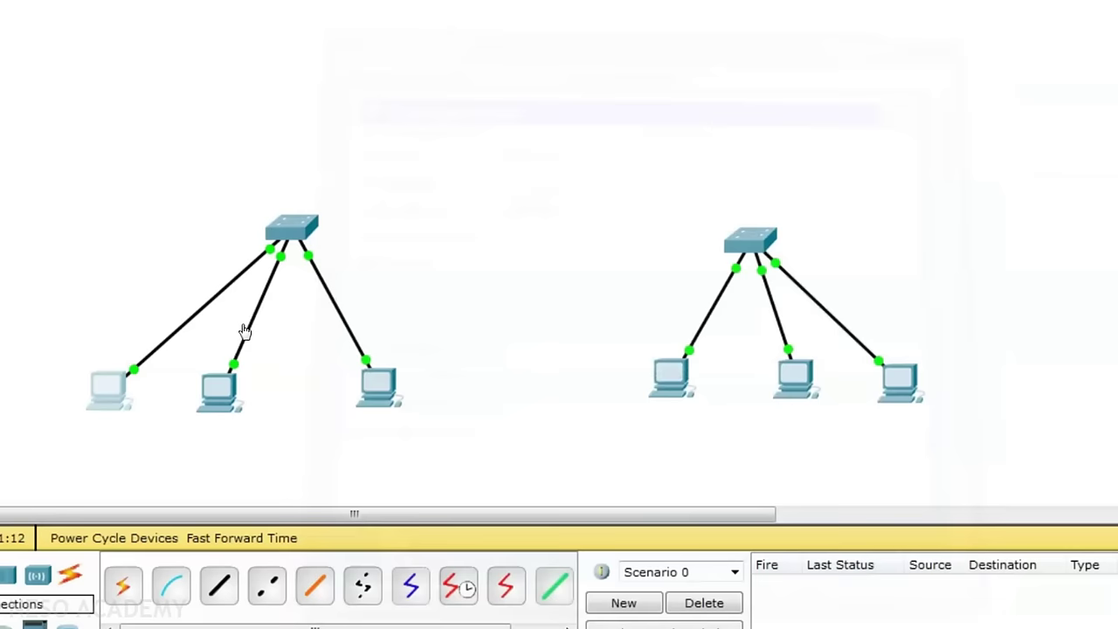
- Assign PC1, the middle PC of the left network, the static IP address 10.0.0.2 with the default subnet mask
click(218, 389)
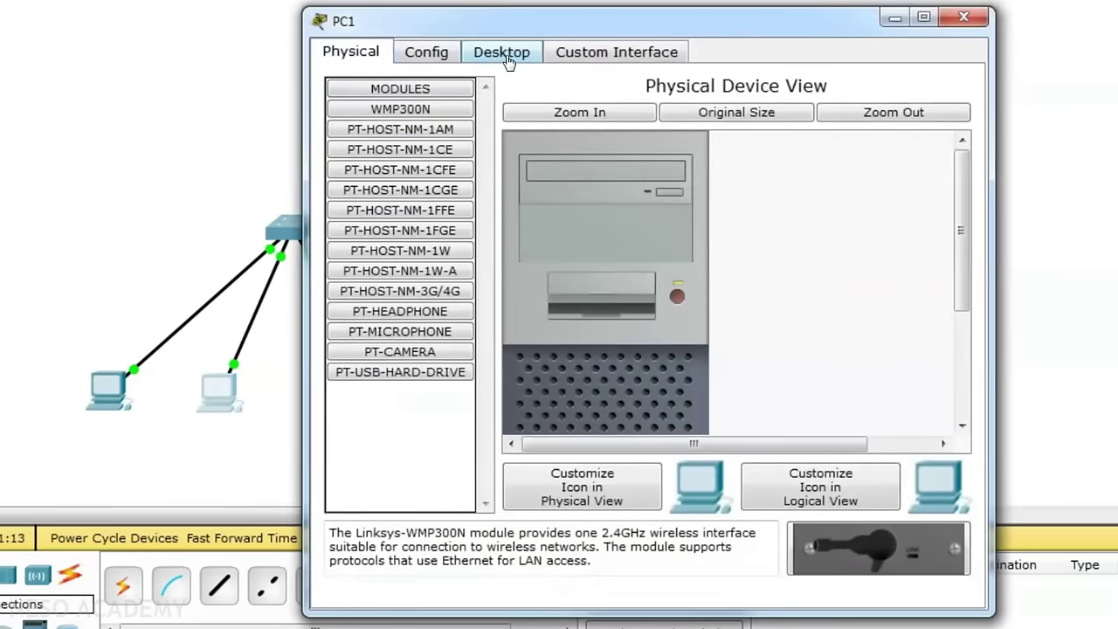
click(503, 51)
click(375, 140)
text(10.)
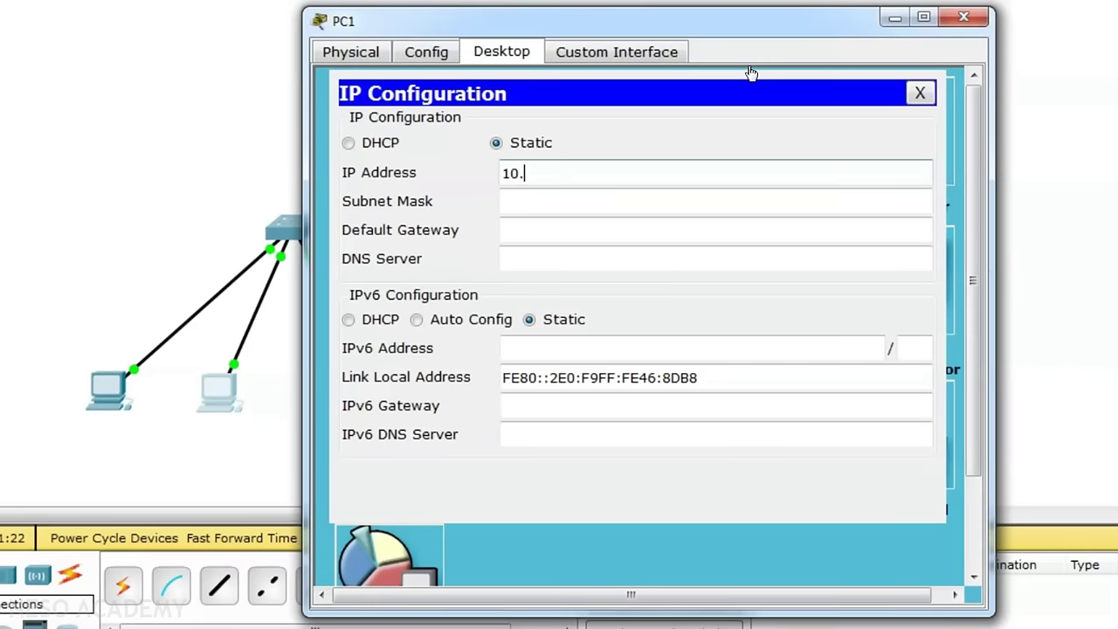
text(0.0.2)
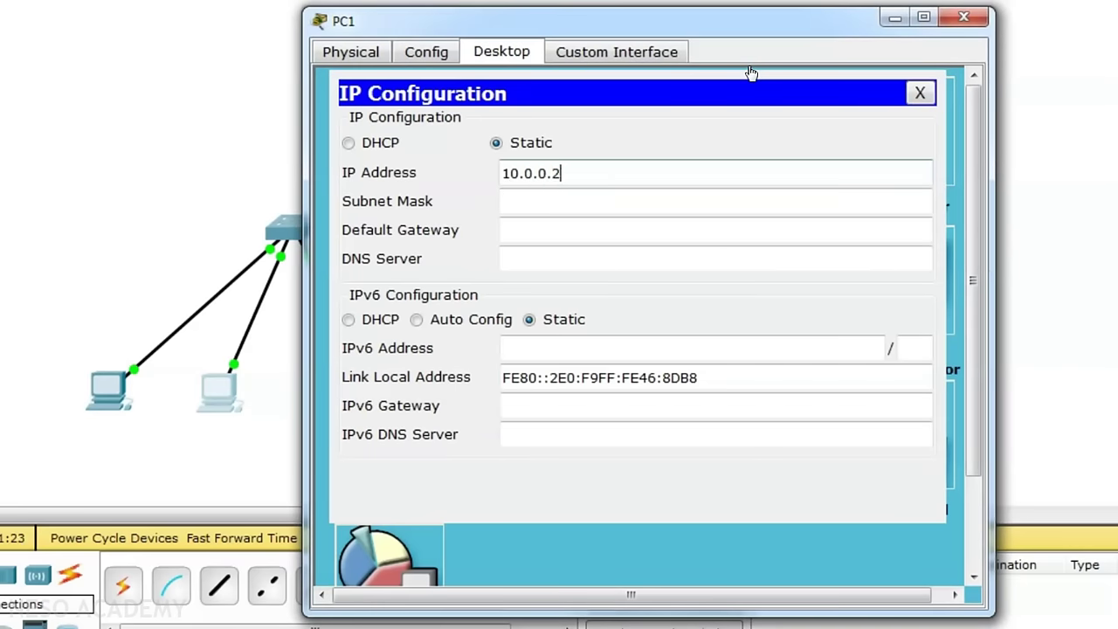
key(Tab)
click(987, 16)
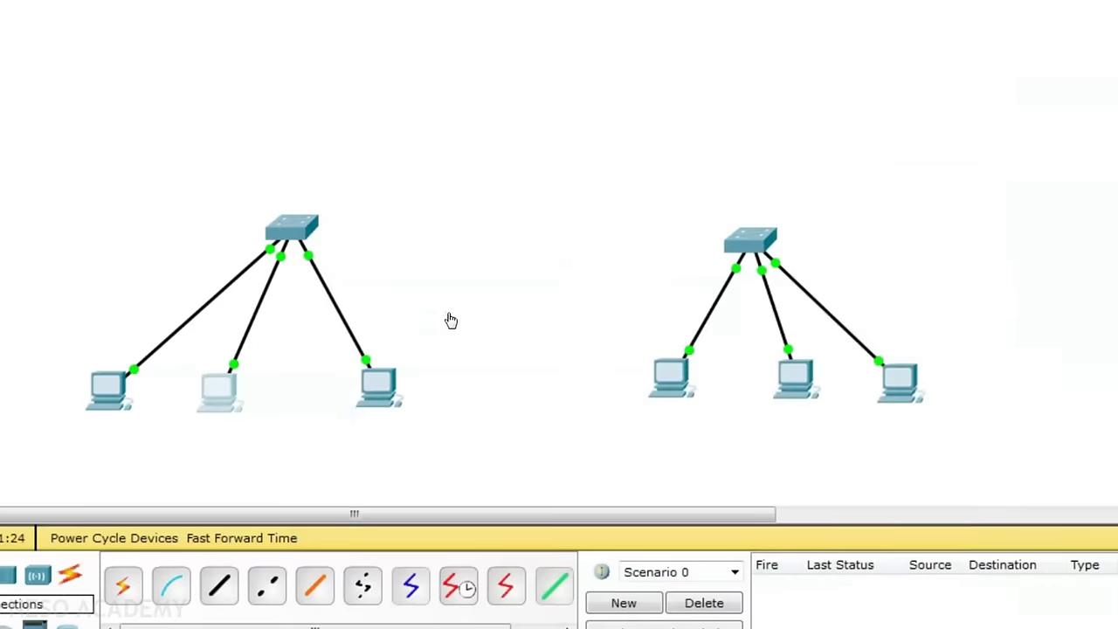
- Assign PC2, the last PC of the left network, the static IP address 10.0.0.3 with the default subnet mask
click(384, 388)
click(508, 51)
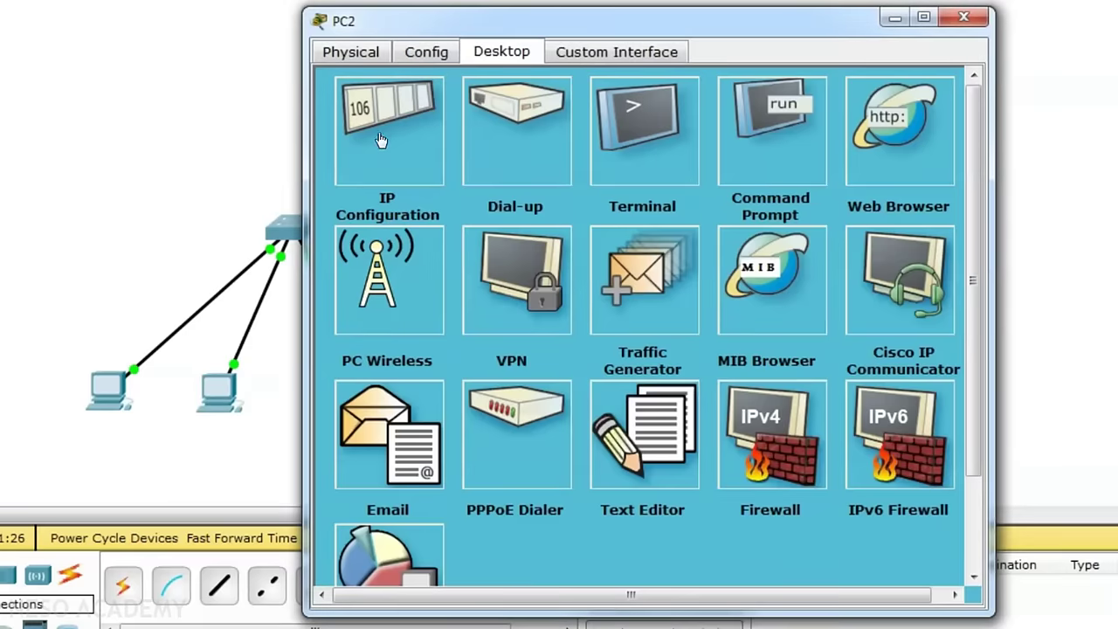
click(376, 139)
text(10.0.0.3)
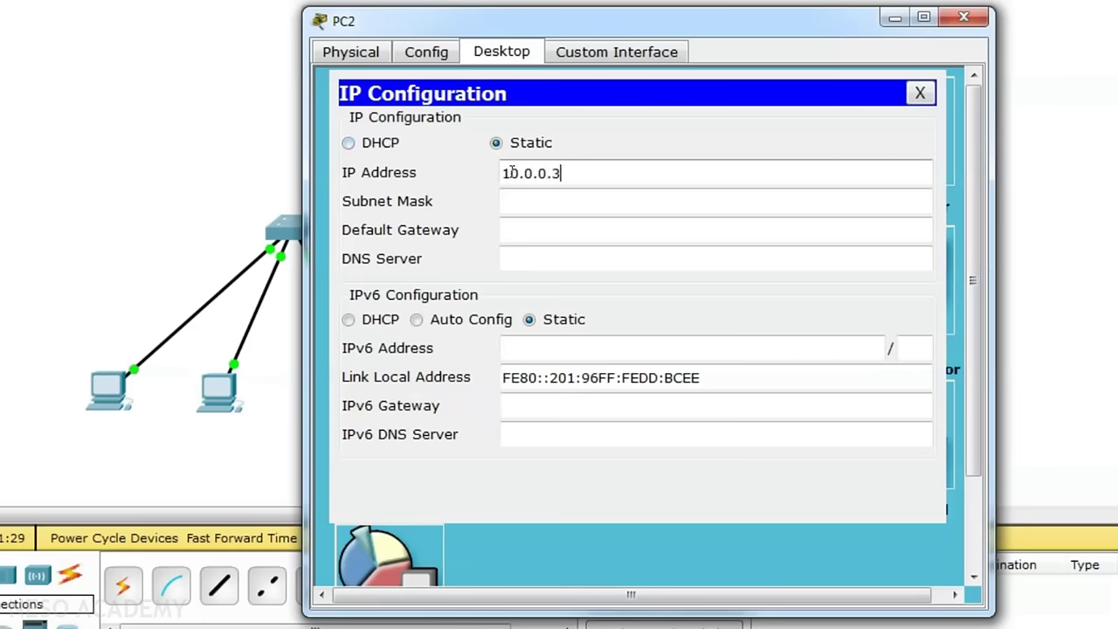
key(Tab)
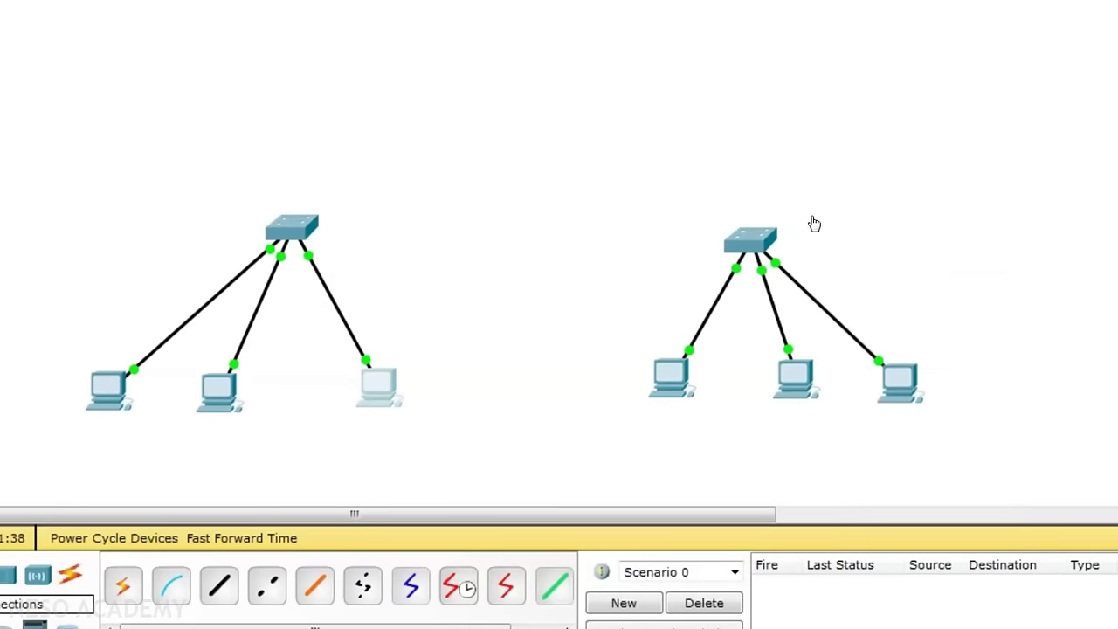
- Shift the right network's switch slightly right and assign its first PC, PC3, the static IP address 192.168.1.1 with the default subnet mask
drag(749, 242, 773, 241)
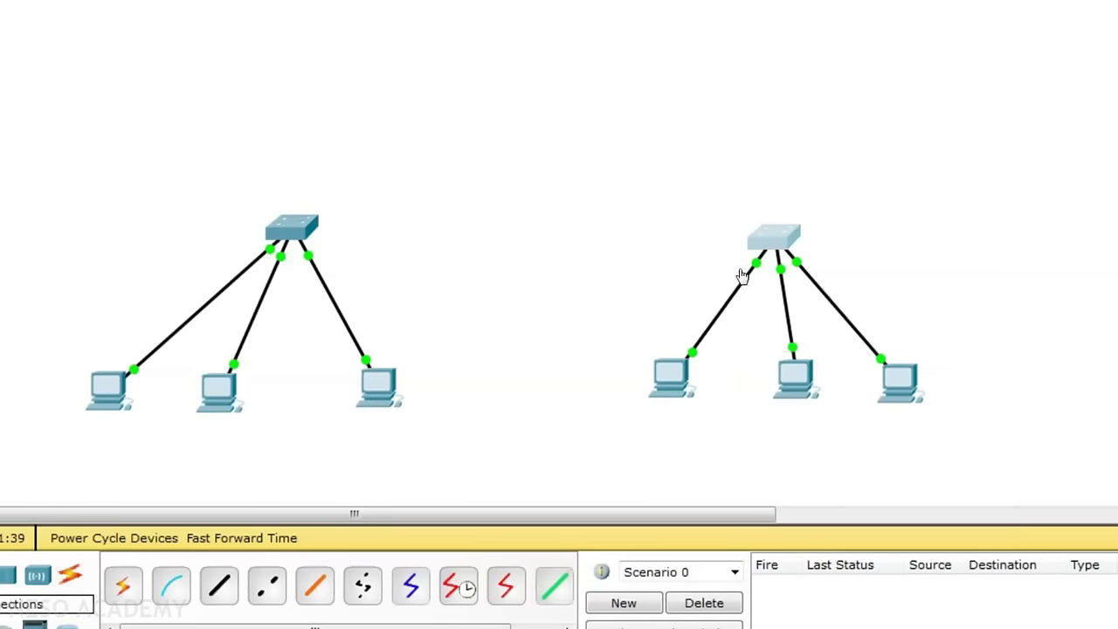
click(661, 382)
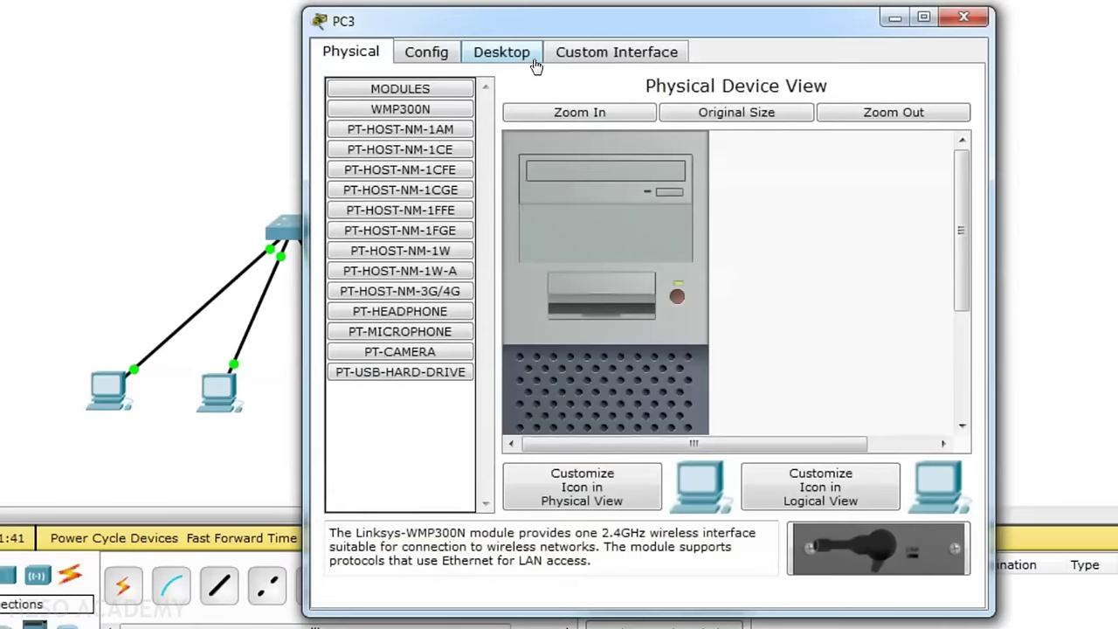
click(530, 62)
click(405, 121)
click(604, 170)
text(192.16)
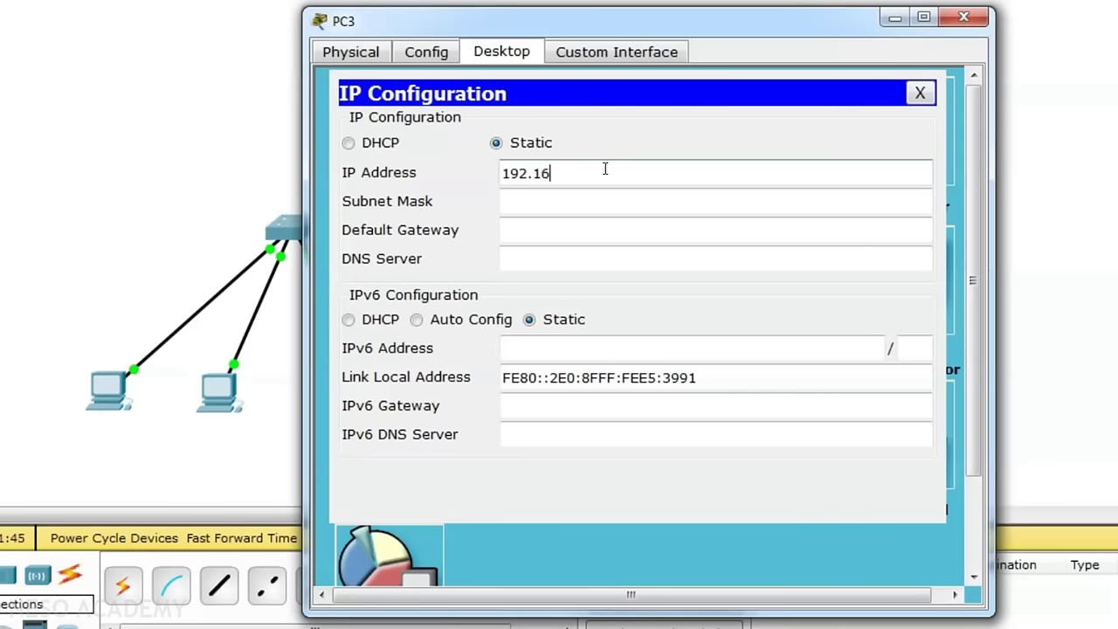
text(8.1.1)
click(586, 208)
click(964, 17)
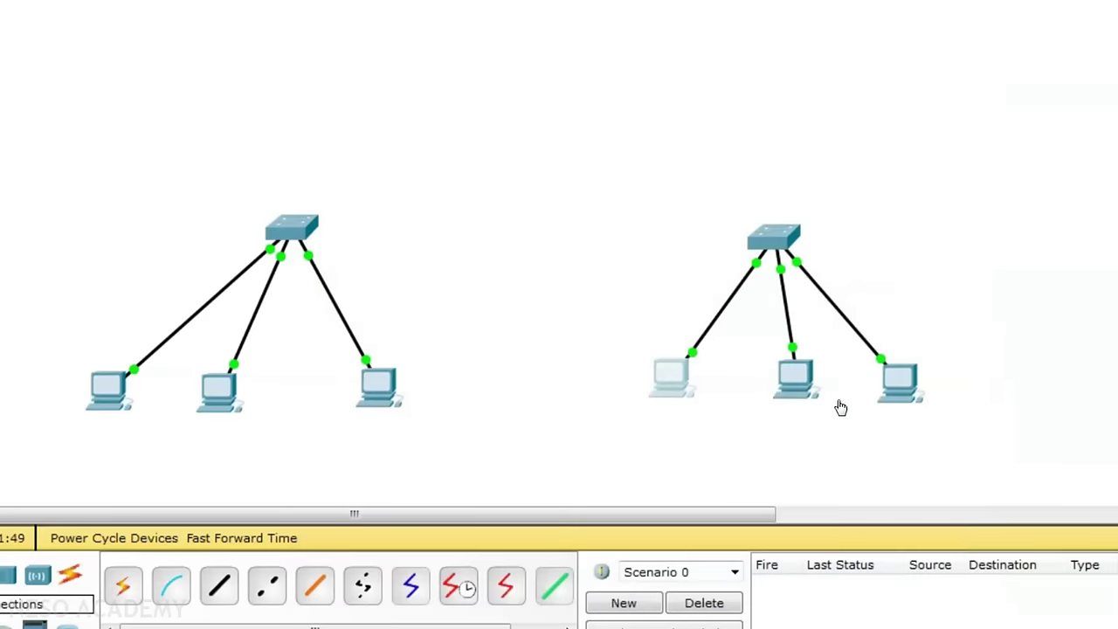
- Assign PC4, the middle PC of the right network, the IP address 192.168.1.2 with subnet mask 255.255.255.0
click(799, 381)
click(504, 56)
click(425, 122)
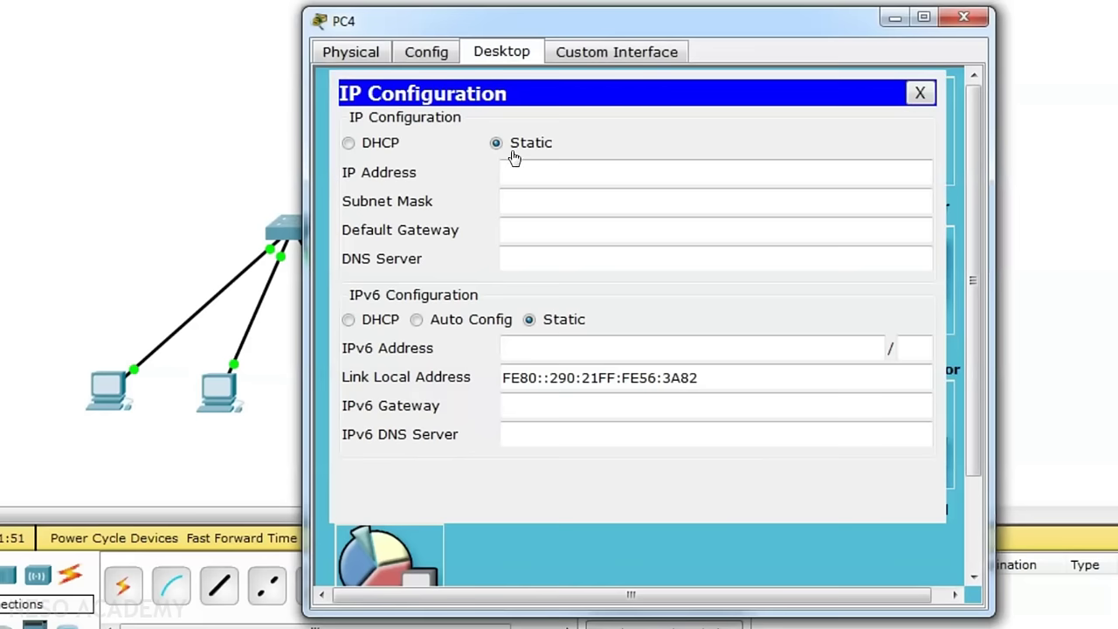
click(593, 173)
text(192.1)
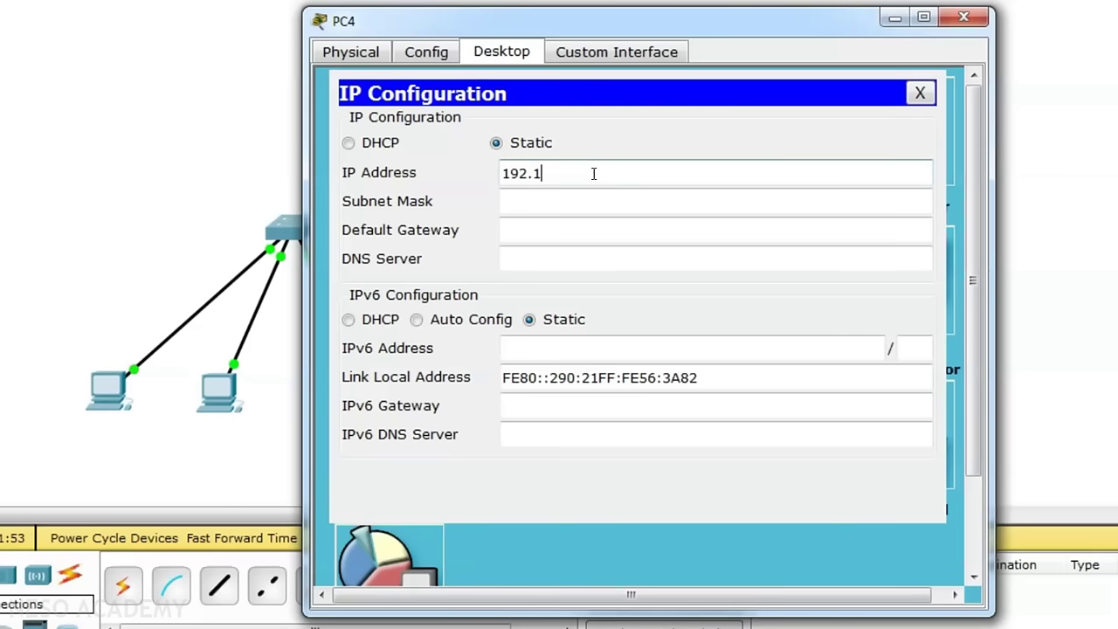
text(68.1.2)
click(603, 201)
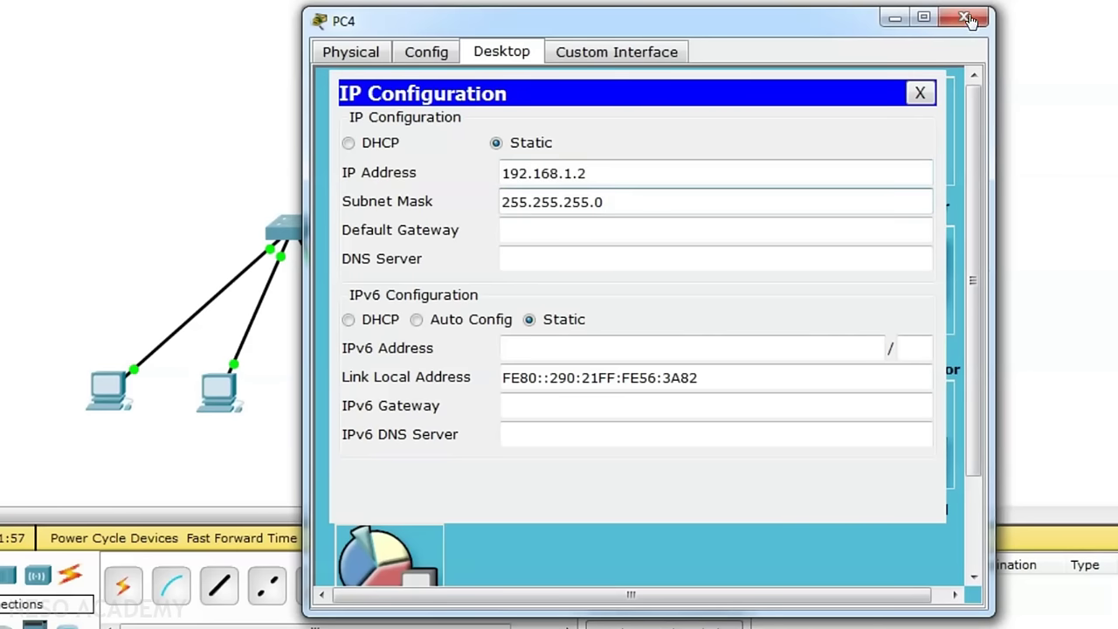
- Assign PC5, the last PC of the right network, the static IP address 192.168.1.3 with the default subnet mask
click(963, 17)
click(898, 386)
click(502, 51)
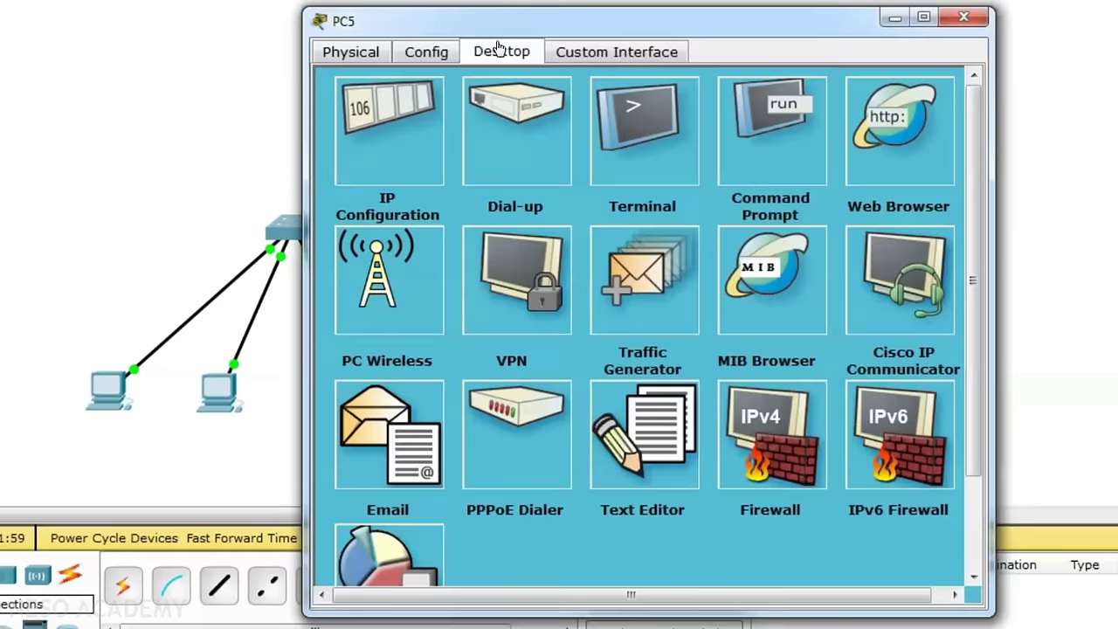
click(416, 131)
click(578, 162)
text(192.1)
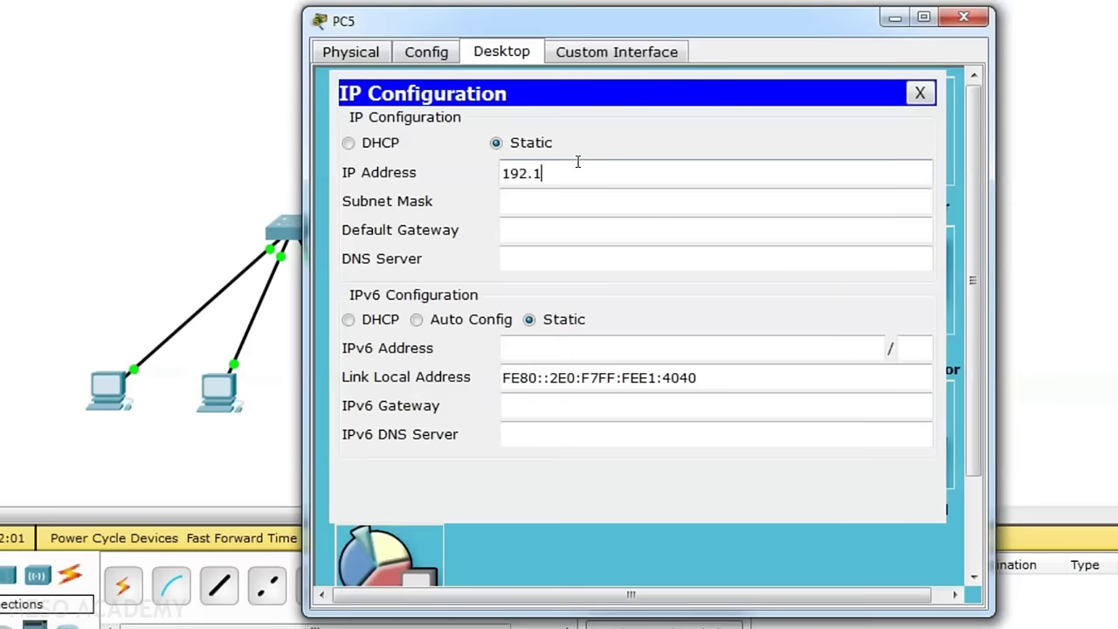
text(68.1.3)
click(582, 200)
click(963, 17)
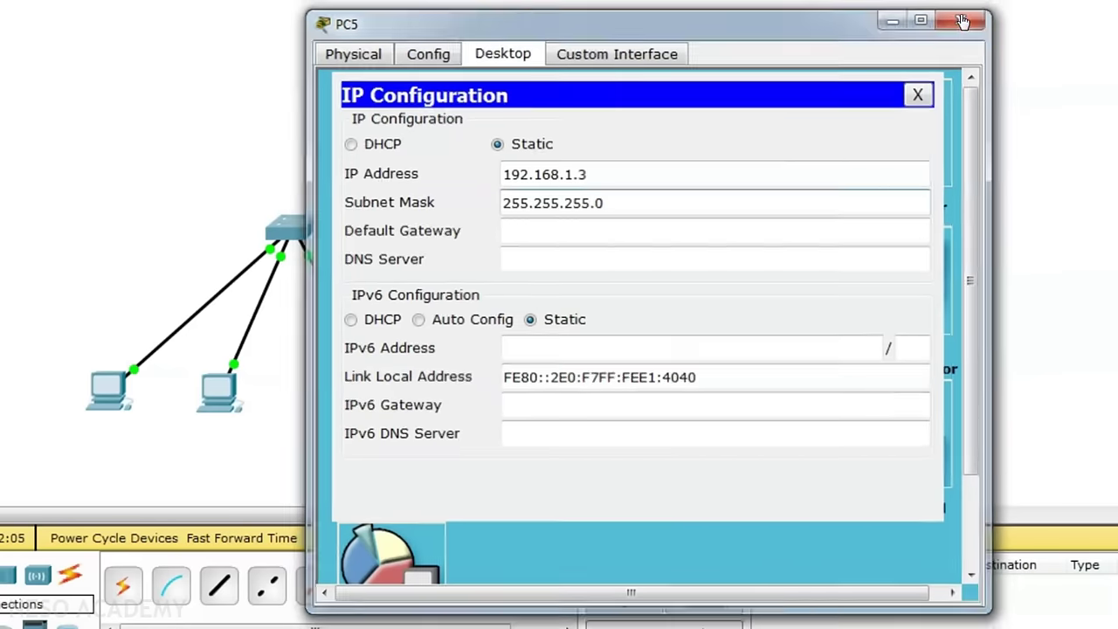
- Move the left network's middle PC slightly right and ping 10.0.0.3 from PC0's command prompt
drag(214, 390, 232, 386)
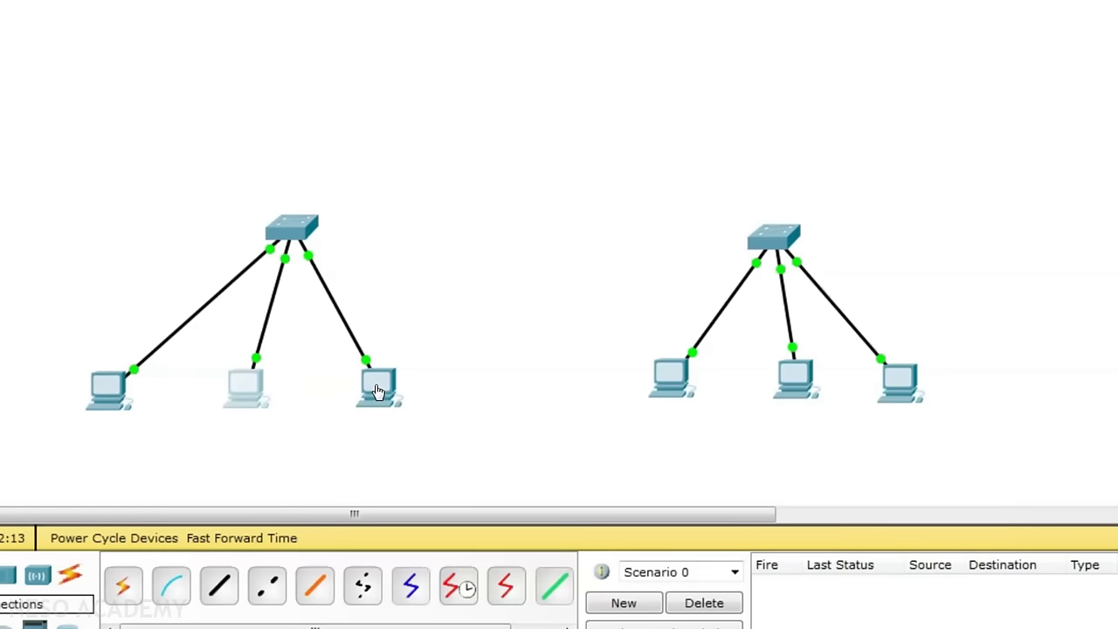
mouse_move(377, 392)
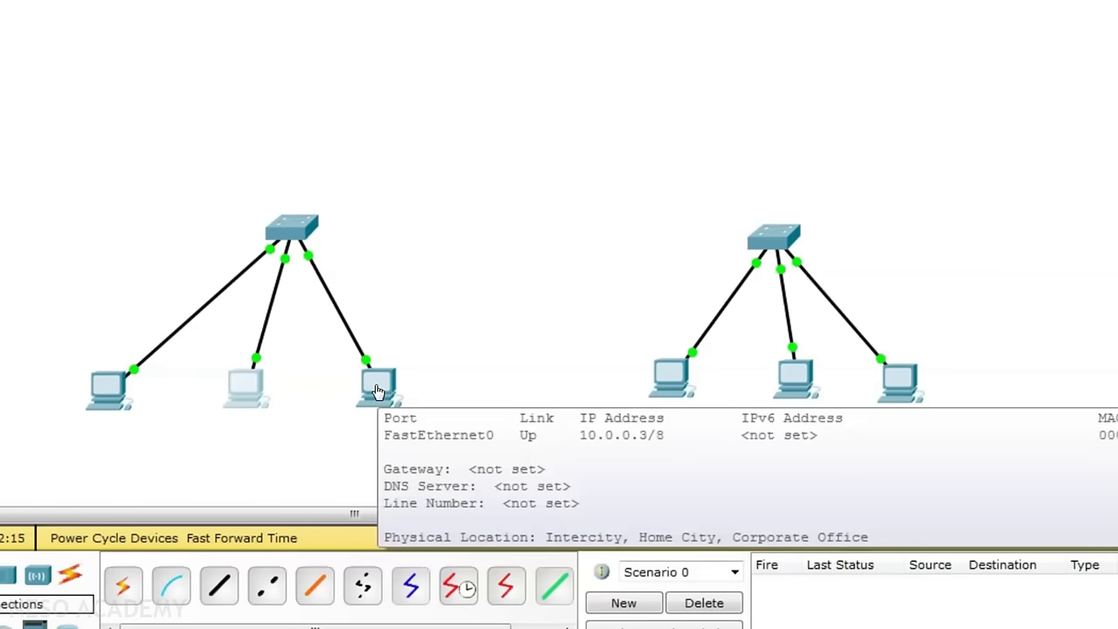
click(106, 386)
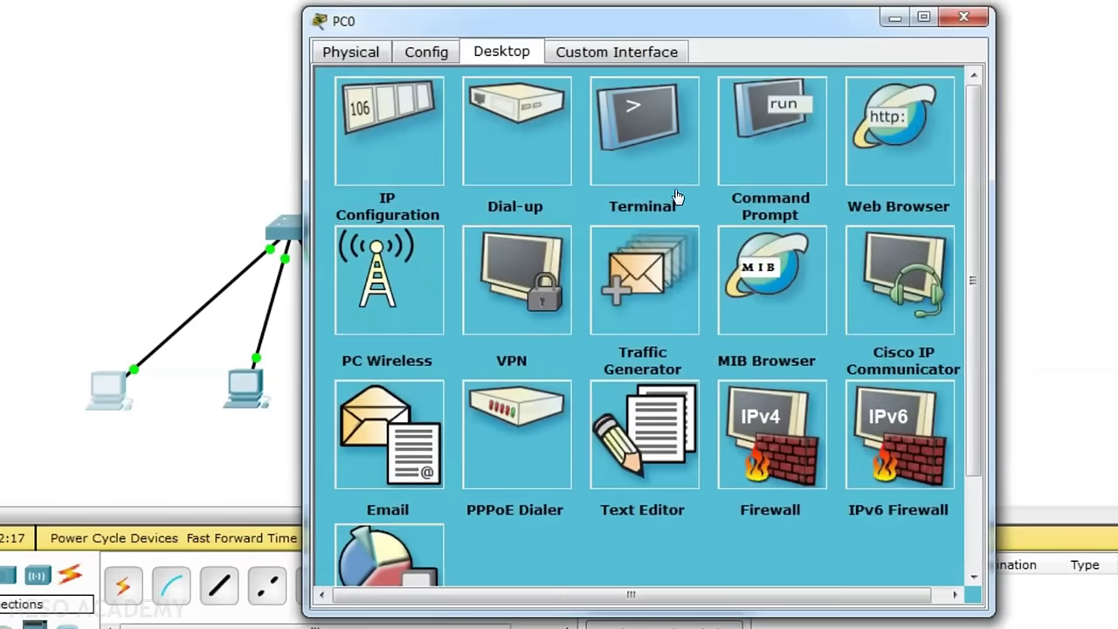
click(785, 147)
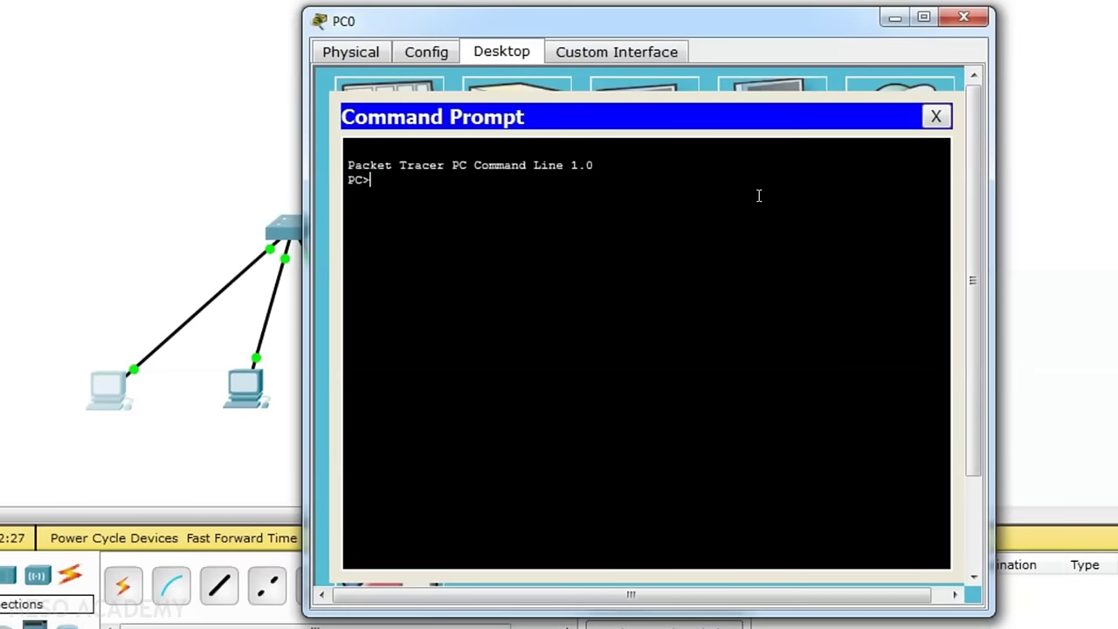
text(ping 10.0.0.3)
key(Return)
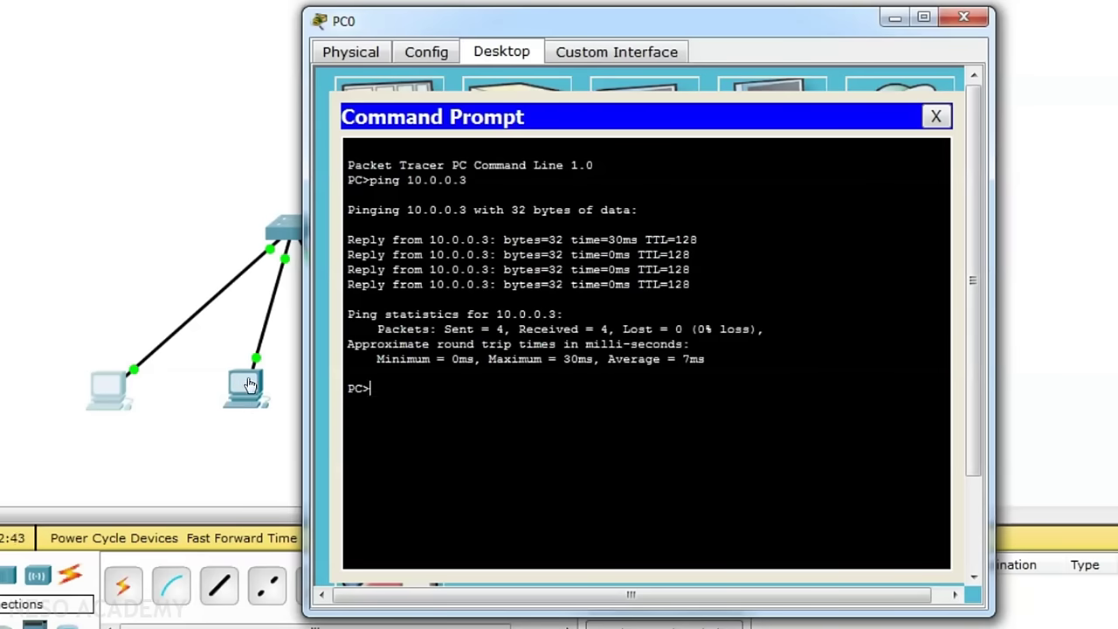
- Ping 10.0.0.2 from PC0 and close its window
text(ng 10.0.0.2)
key(Return)
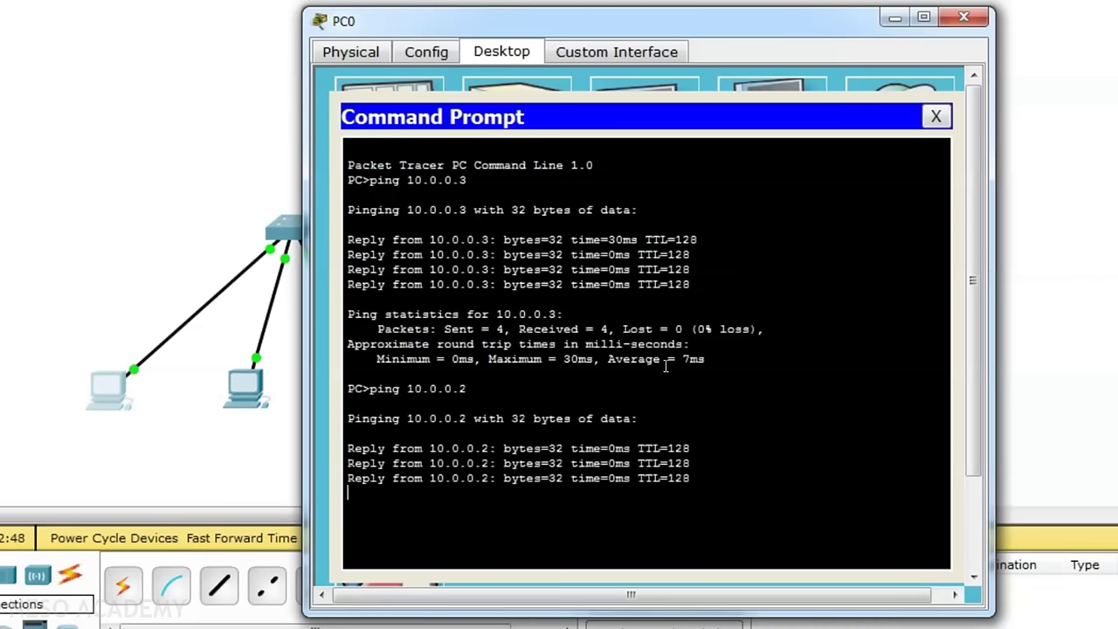
click(963, 17)
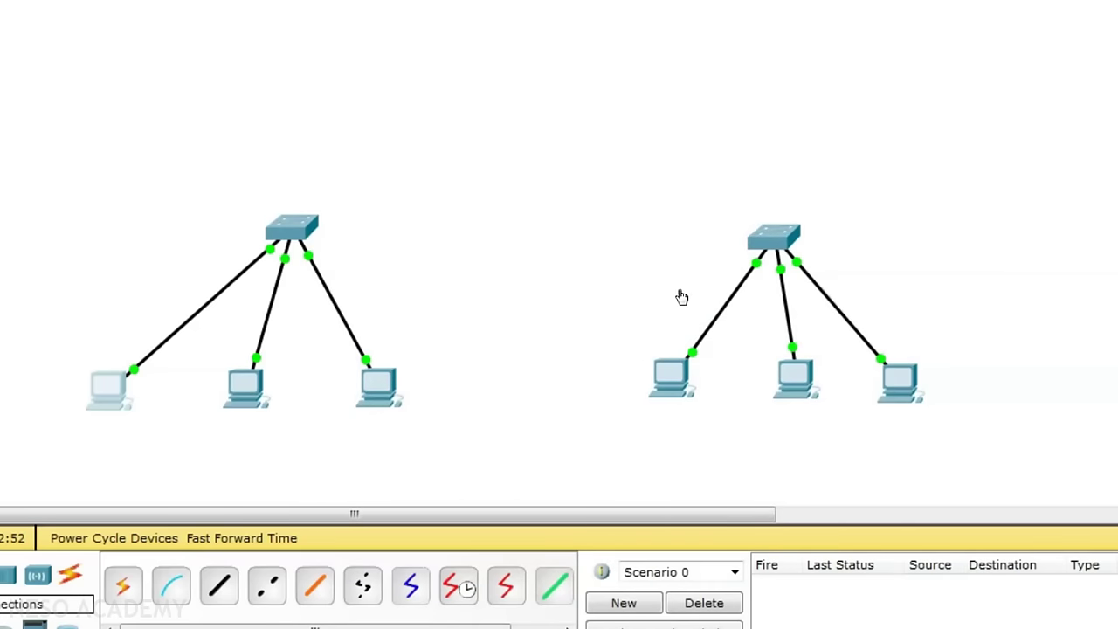
- Run ipconfig in the command prompt of PC3, the right network's first PC, and examine its IP address
click(676, 382)
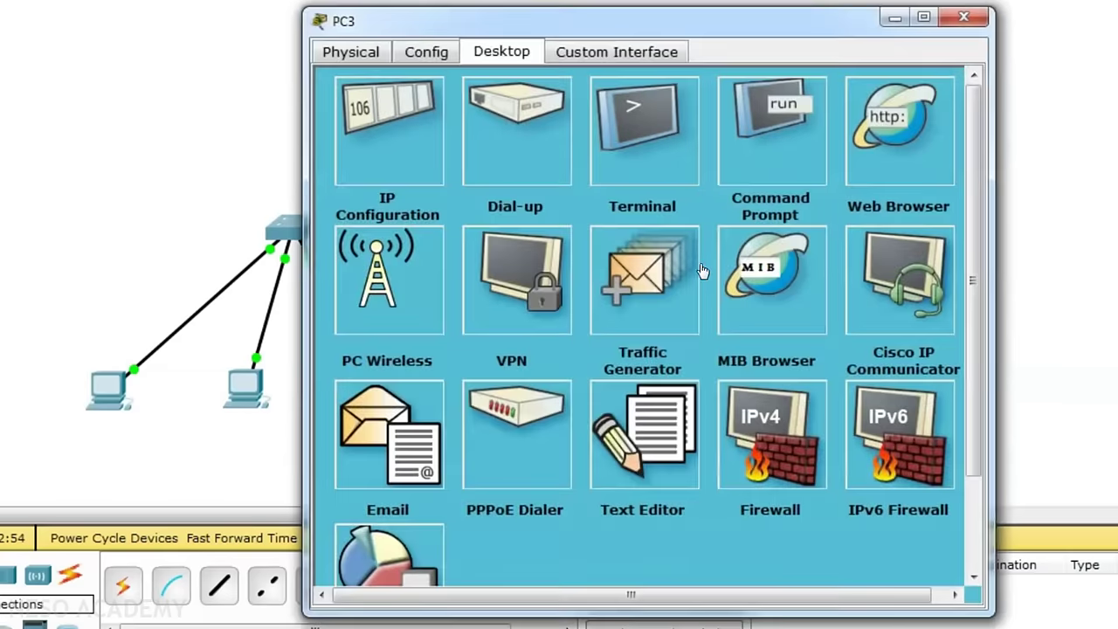
click(760, 153)
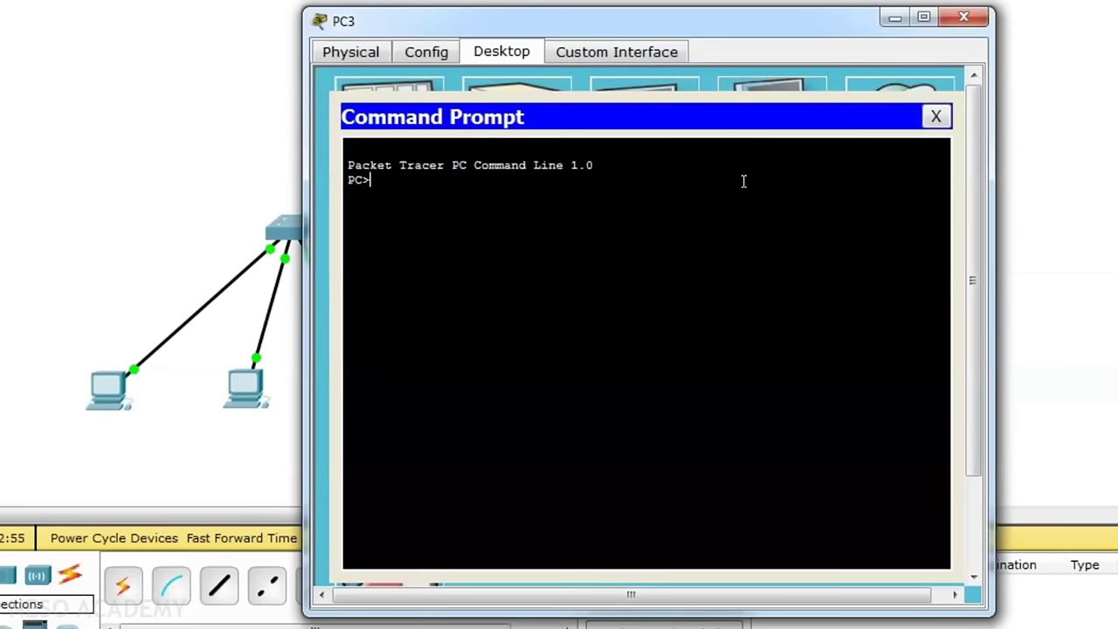
text(ipconfig)
key(Return)
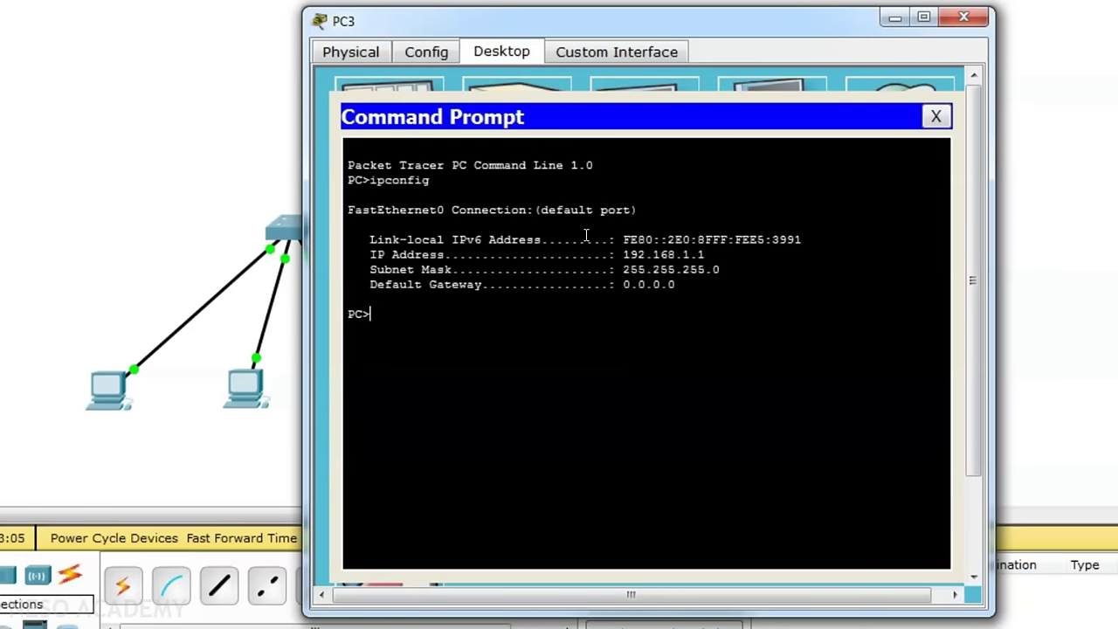
double_click(372, 181)
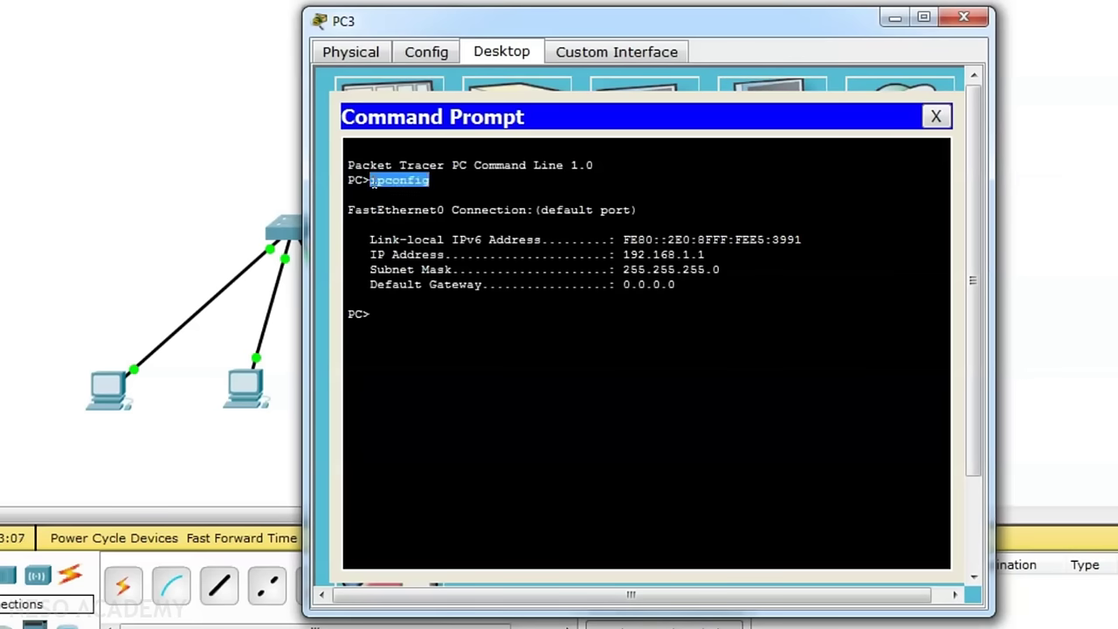
mouse_move(622, 254)
mouse_down()
mouse_move(706, 254)
mouse_move(641, 254)
mouse_up()
click(679, 264)
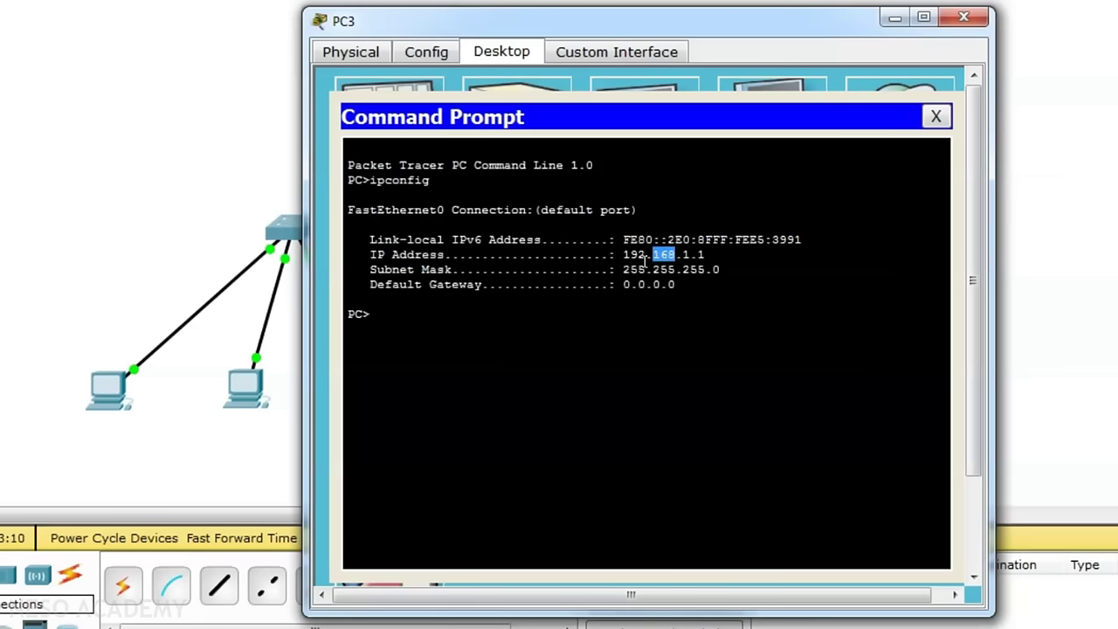
triple_click(703, 254)
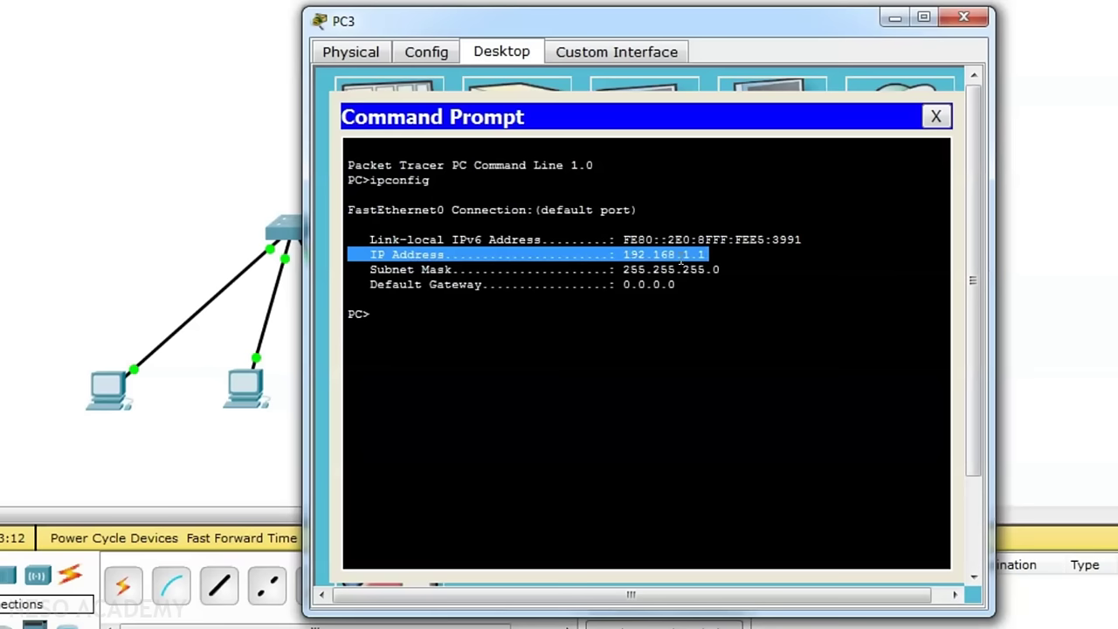
- Ping 192.168.1.2 and 192.168.1.3 from PC3, review the ping statistics and close its window
click(452, 310)
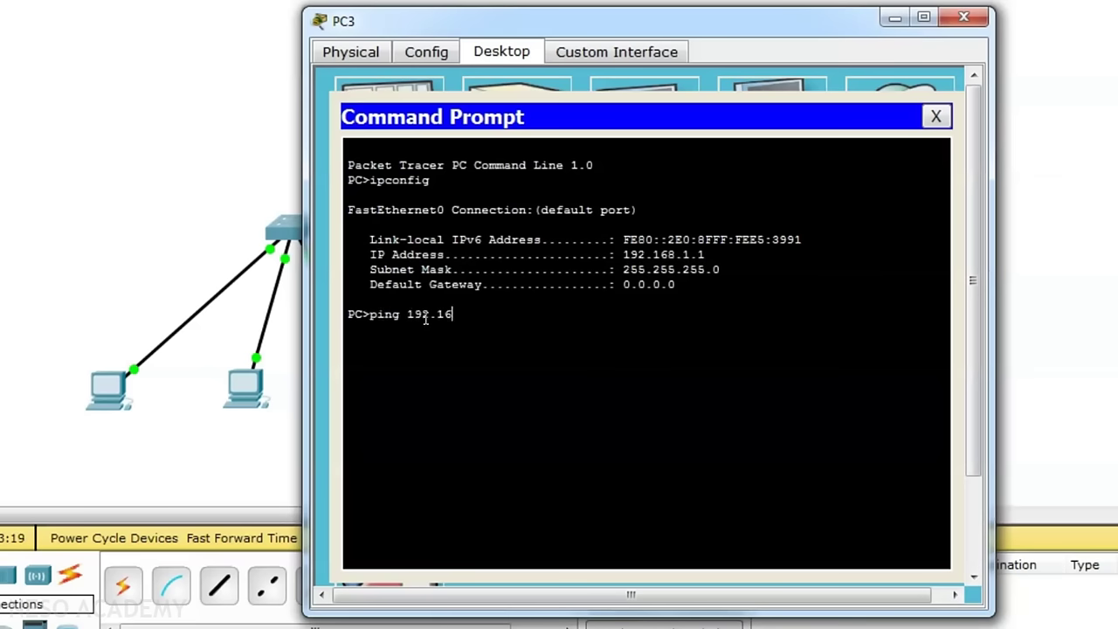
text(ping 192.168.1.2)
key(Return)
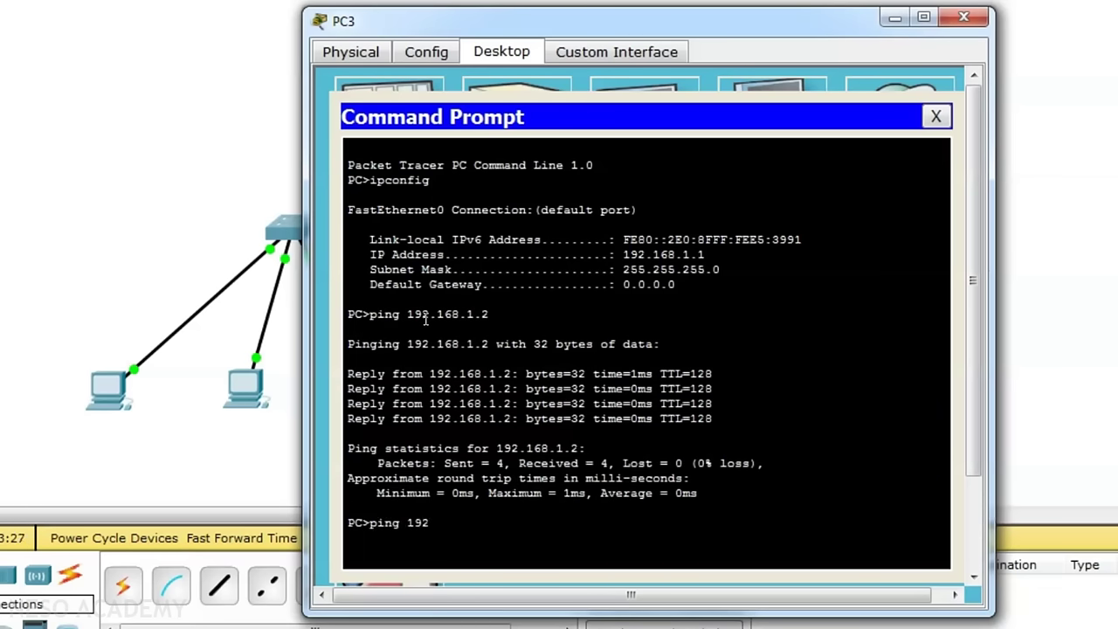
text(ping 192.168.1.3)
key(Return)
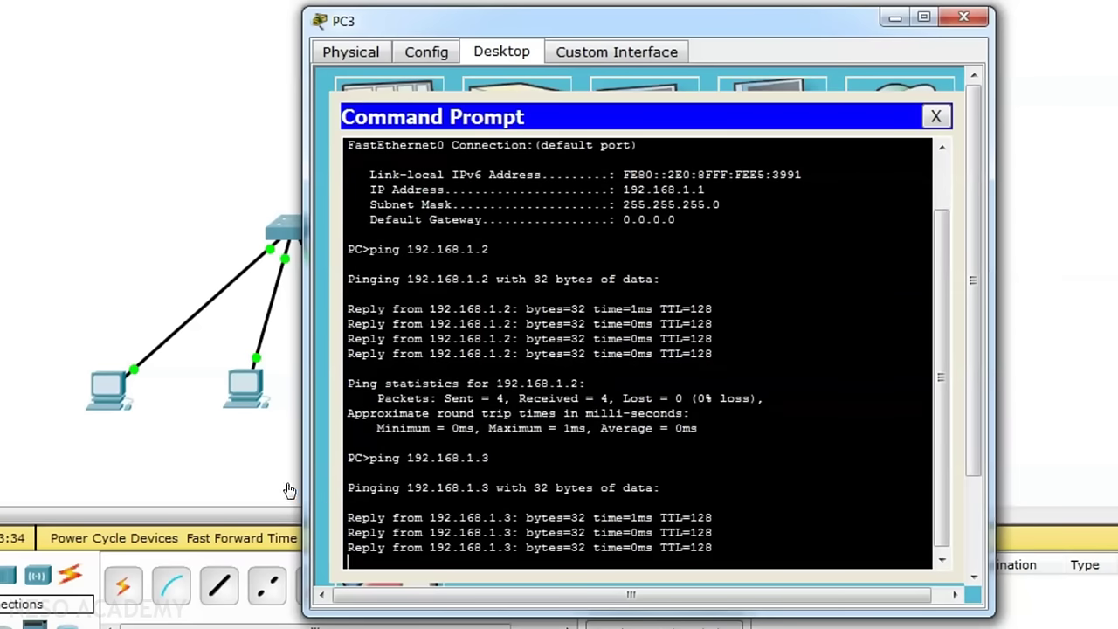
drag(351, 414, 715, 459)
click(968, 17)
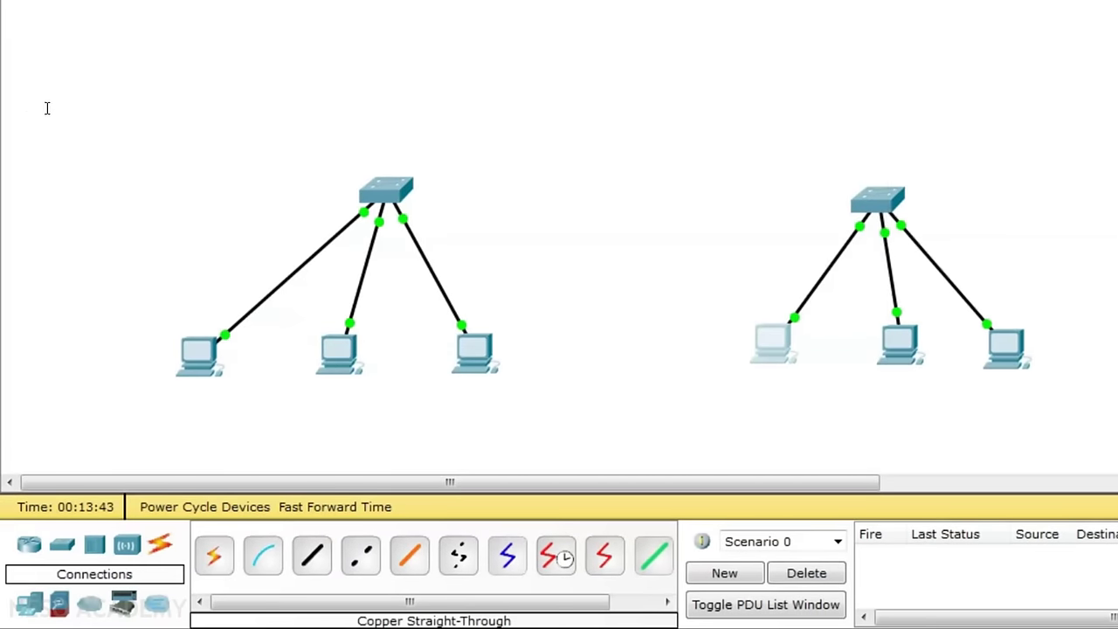
- Add a note beside the left network's switch reading LAN1, 10.0.0.0 and 255.0.0.0 on three lines
click(116, 152)
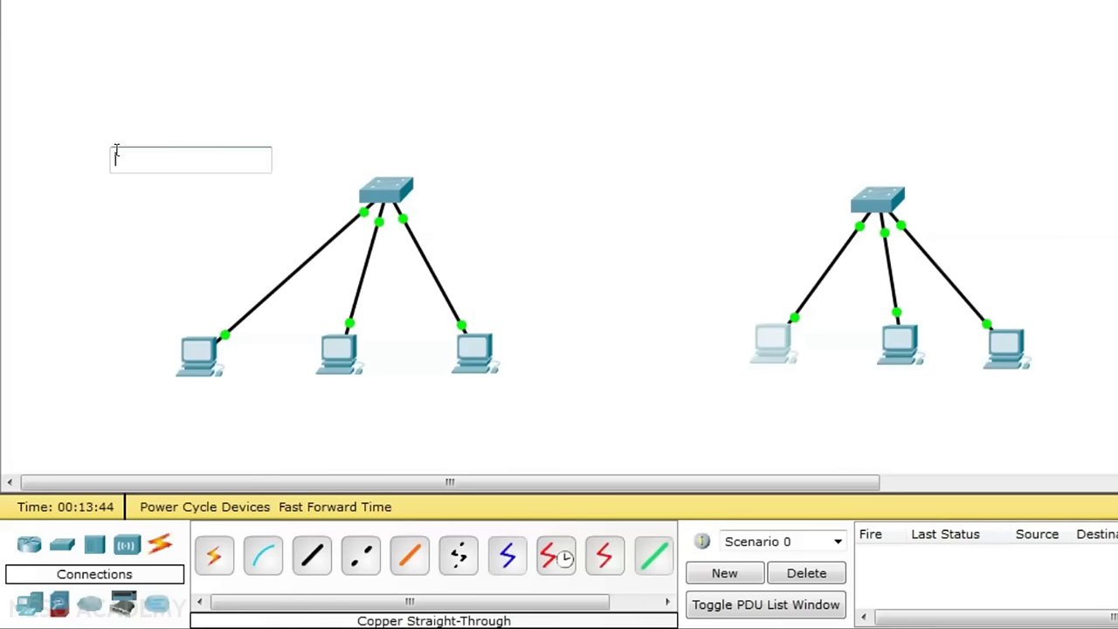
text(LA)
text(N1)
key(Return)
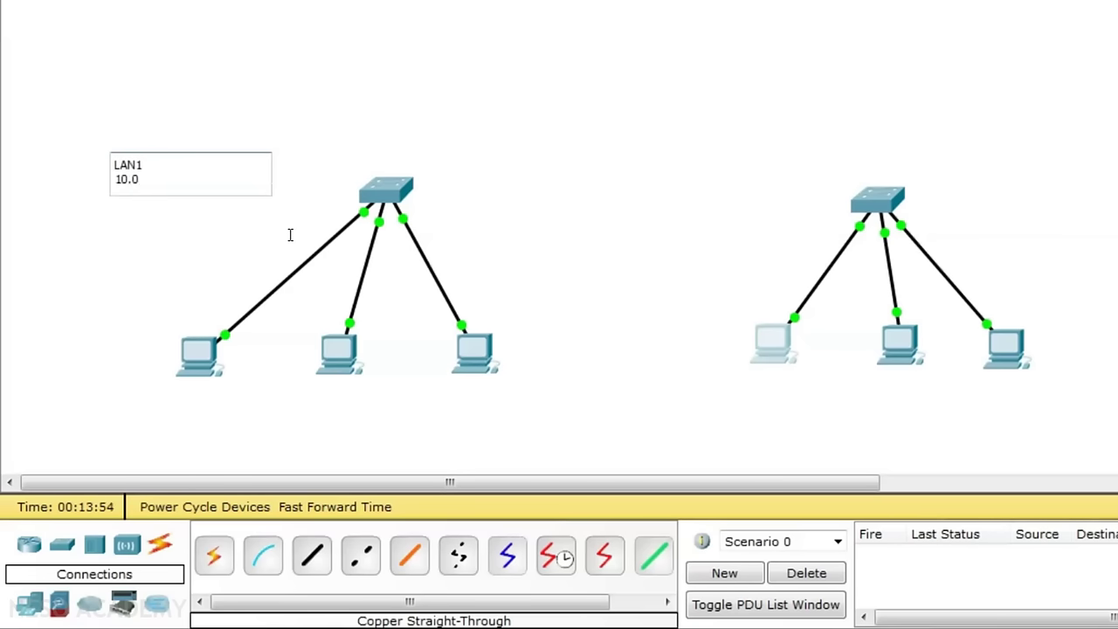
text(10.0.0.0)
key(Return)
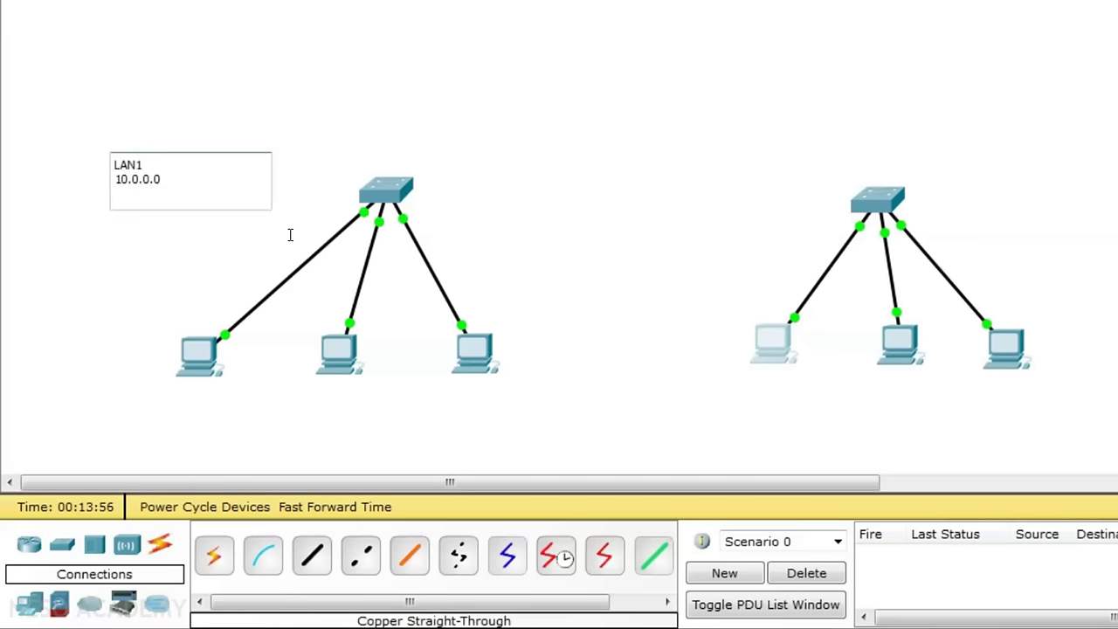
text(255.0.0.0)
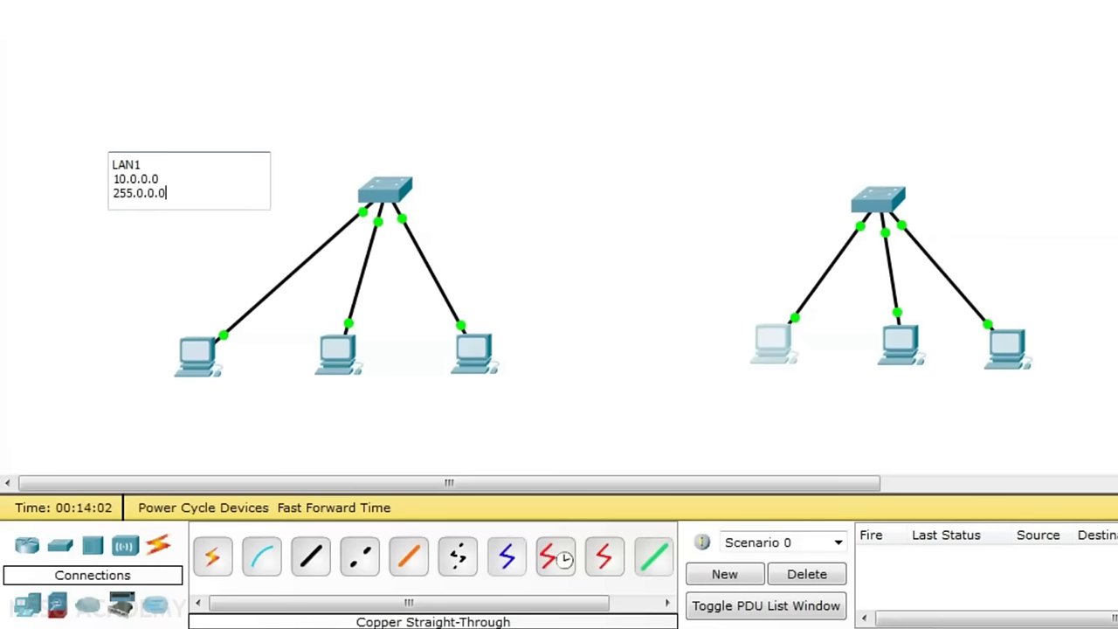
- Add a note beside the right network's switch reading LAN2, 192.168.1.0 and 255.255.255.0 on three lines
click(960, 180)
text(LAN)
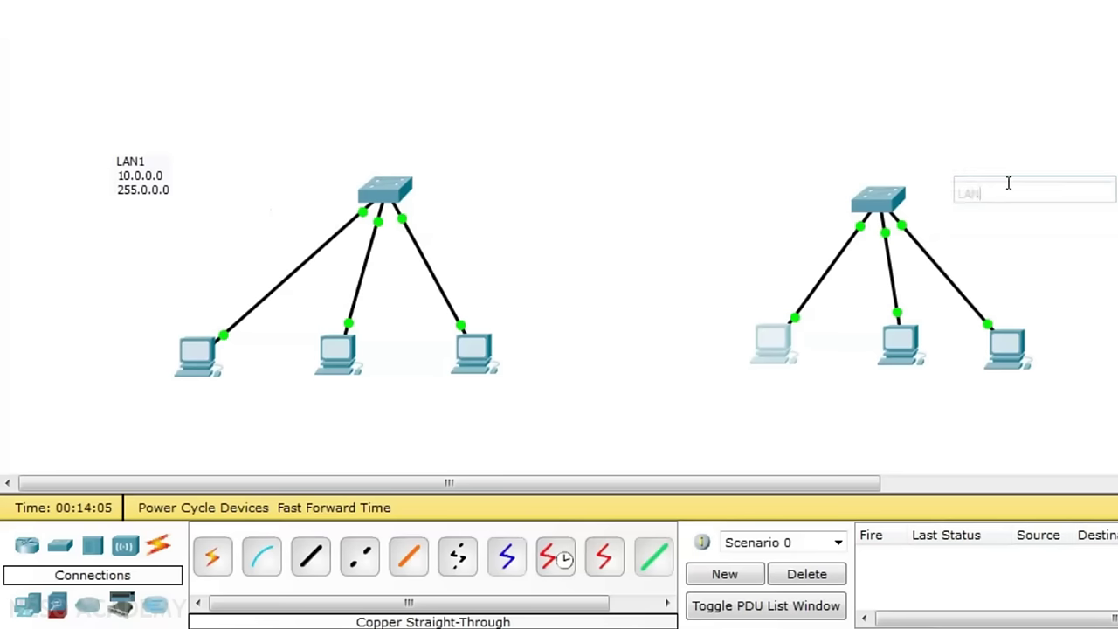
text(2)
key(Return)
text(19)
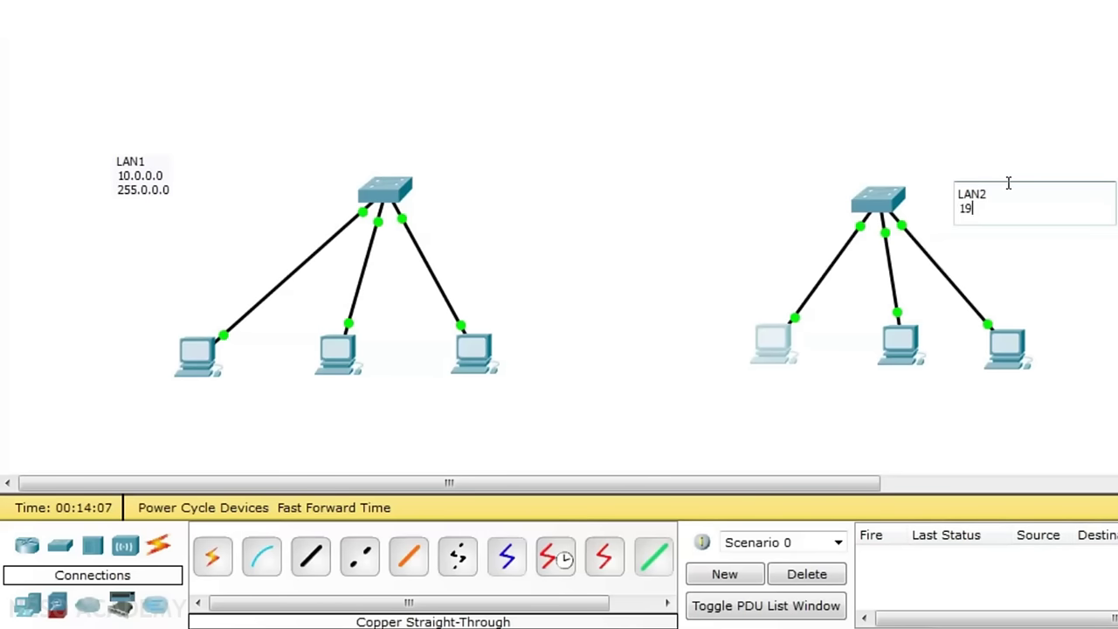
text(2.168.1.0)
key(Return)
text(255.25)
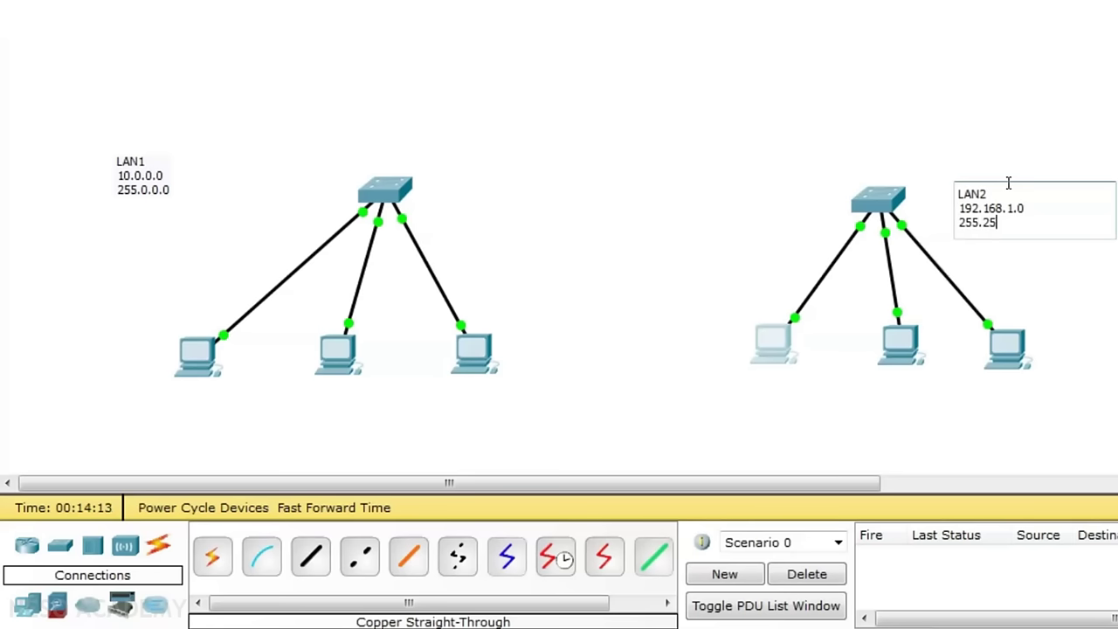
text(5.255.0)
click(201, 349)
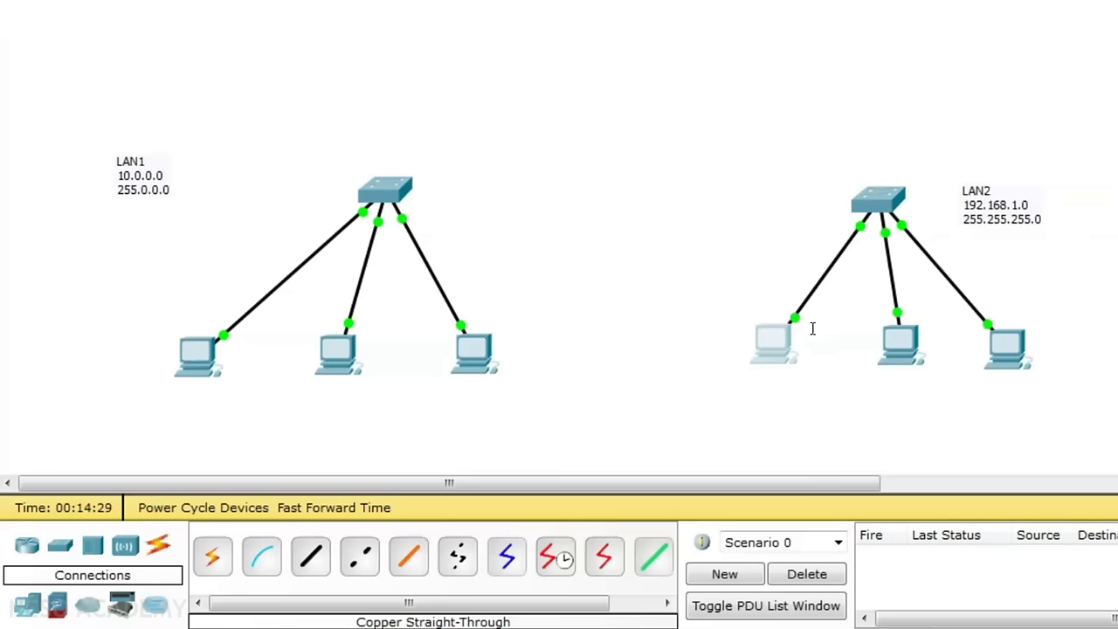
- Place a 2911 router in the empty space above and between the two LANs
mouse_move(773, 335)
click(27, 545)
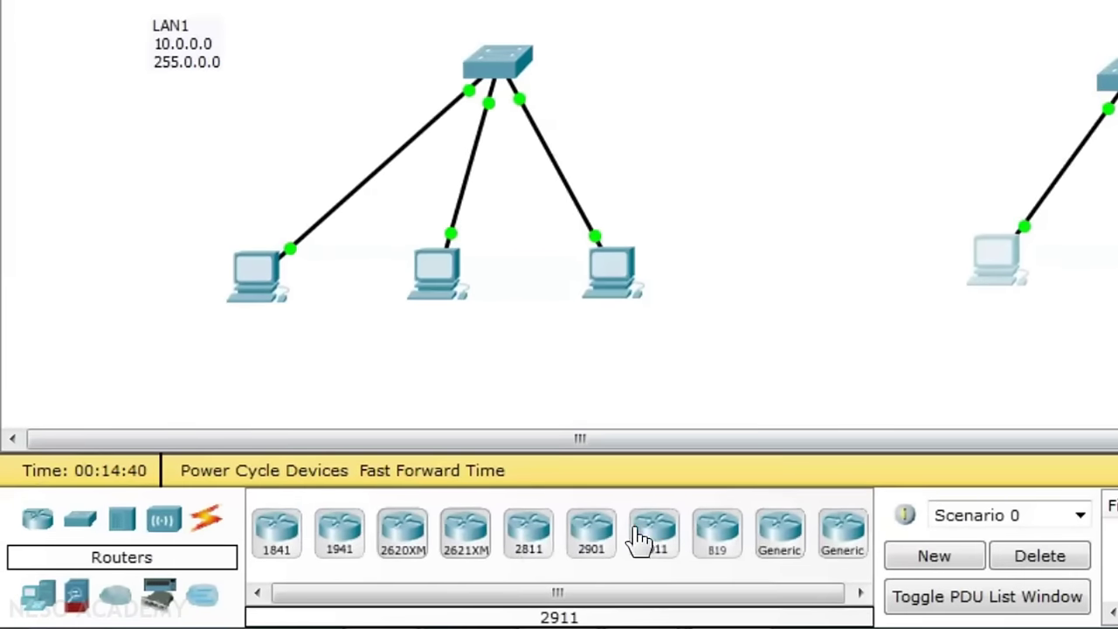
click(651, 552)
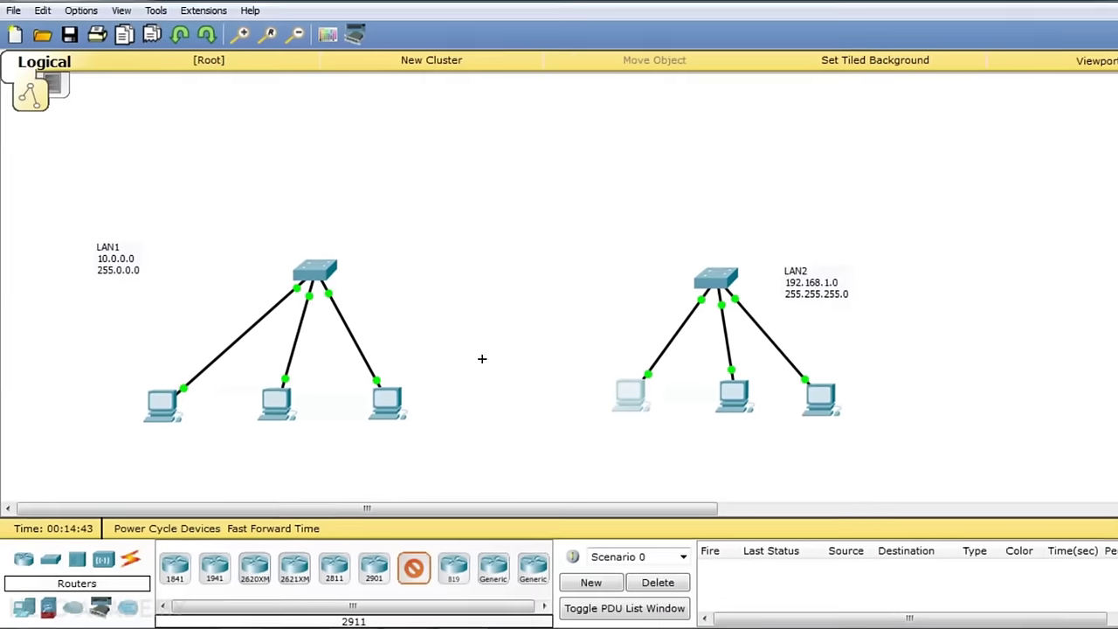
click(507, 147)
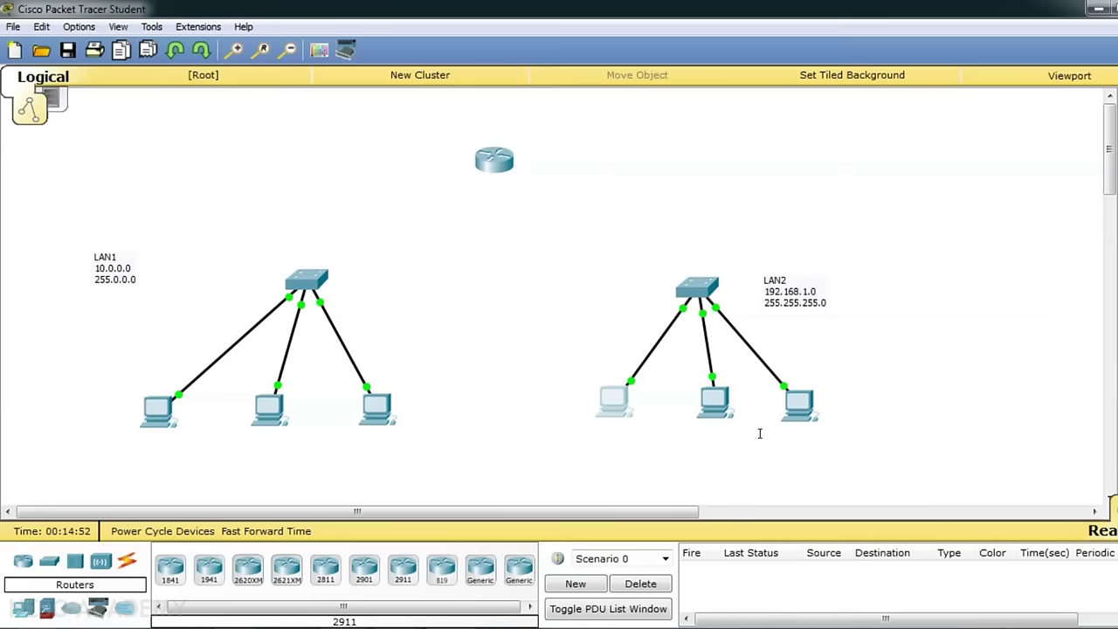
- Examine the new router's physical modules and its list of configurable interfaces, then close its window
click(494, 160)
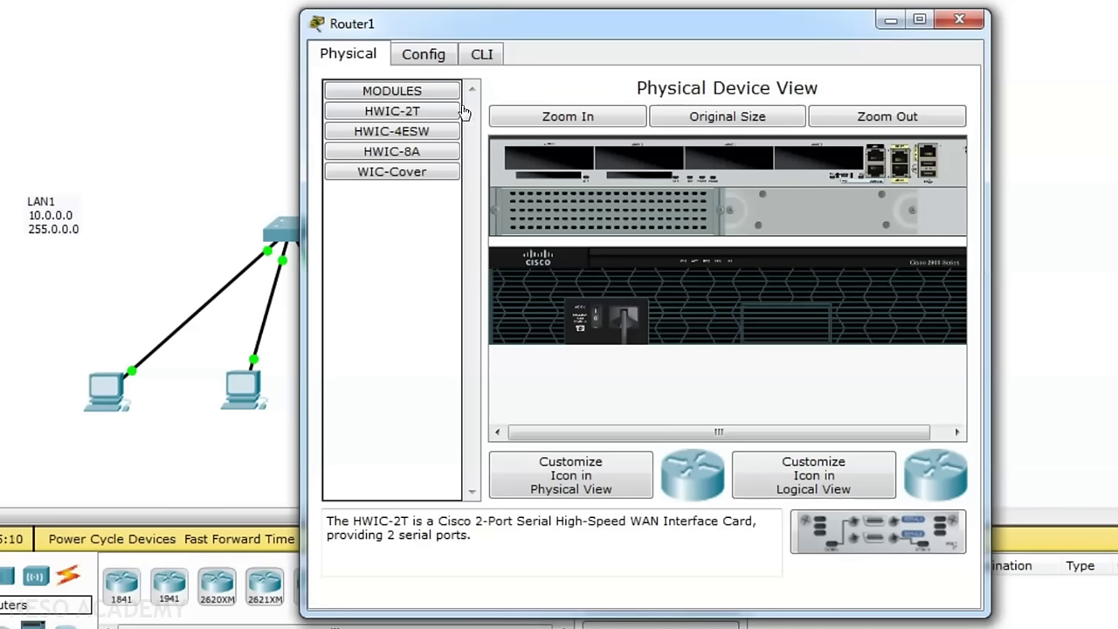
click(424, 56)
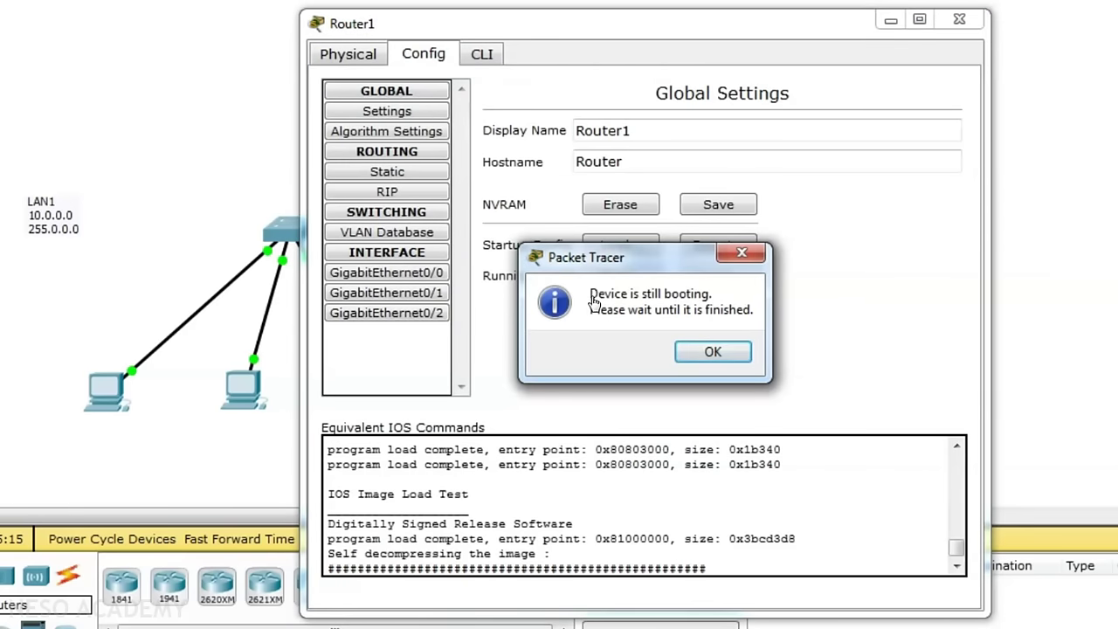
click(721, 354)
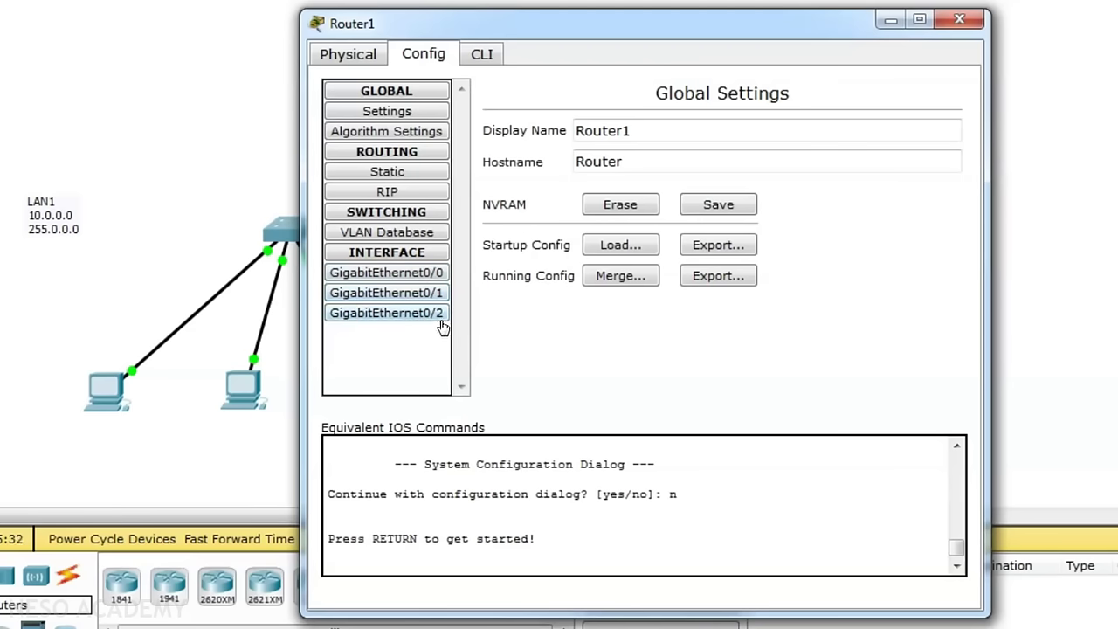
click(959, 18)
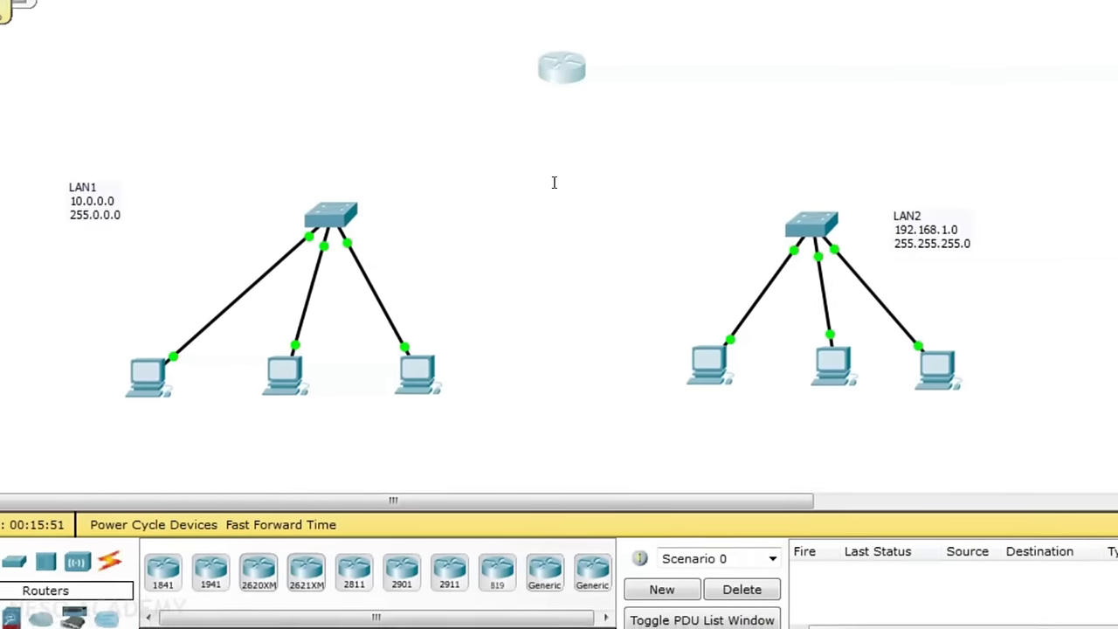
- Connect the LAN1 switch's GigabitEthernet0/1 port to the router's GigabitEthernet0/0 port with a copper straight-through cable
click(118, 568)
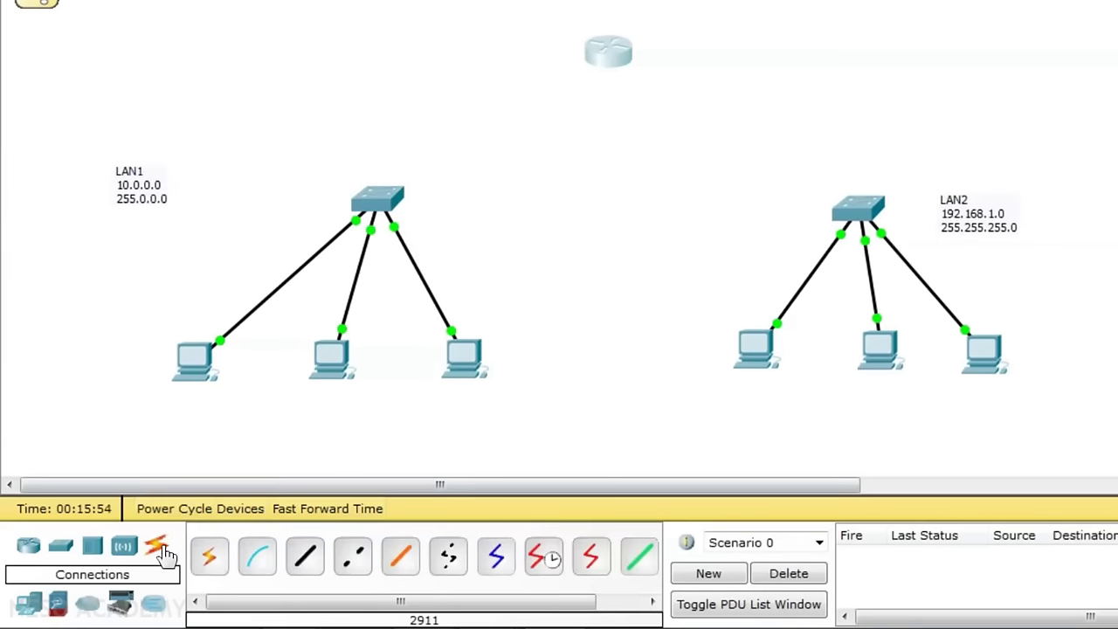
click(306, 563)
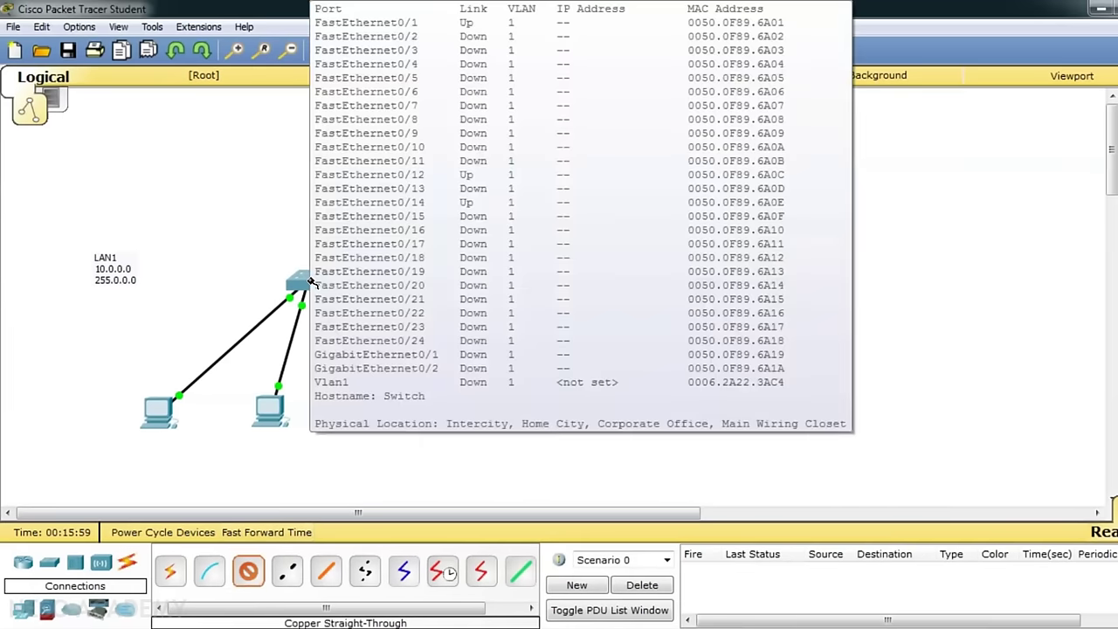
click(305, 281)
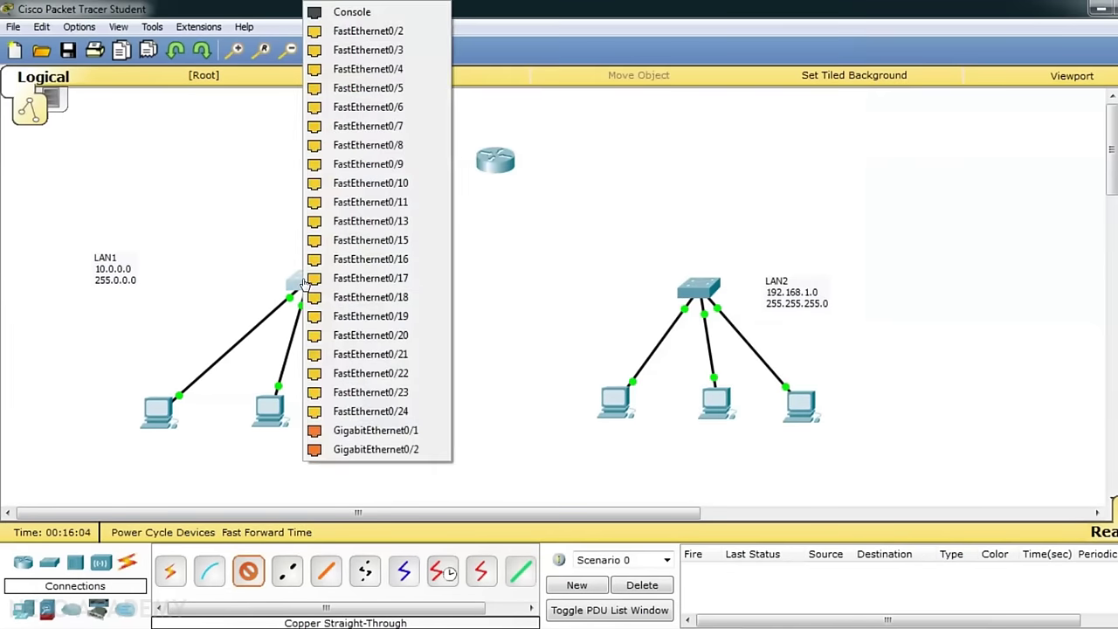
click(414, 436)
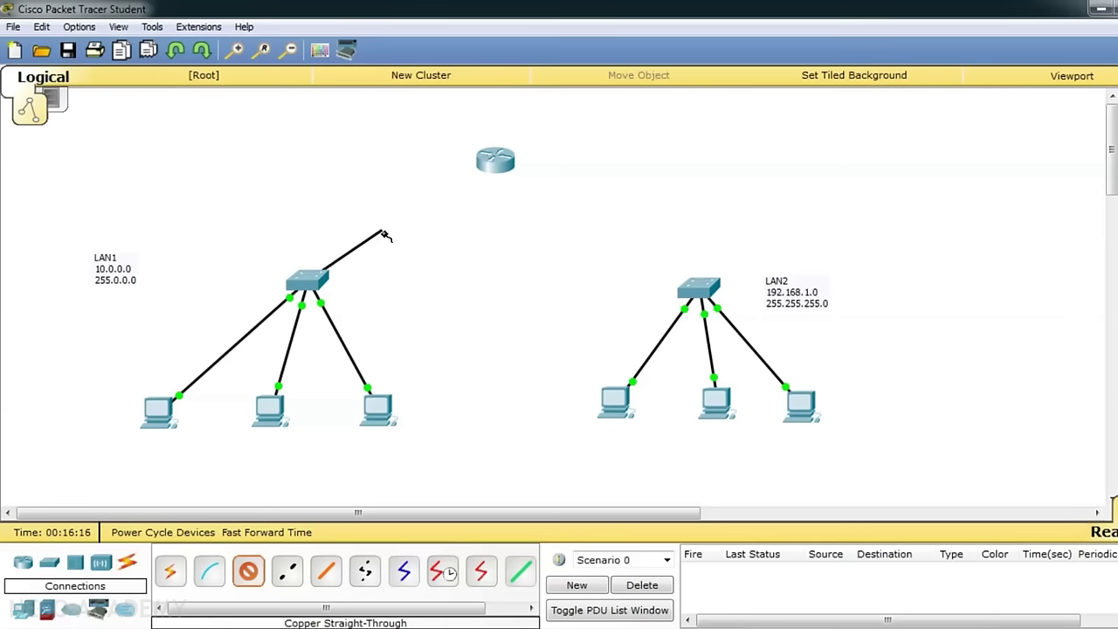
click(489, 160)
click(483, 160)
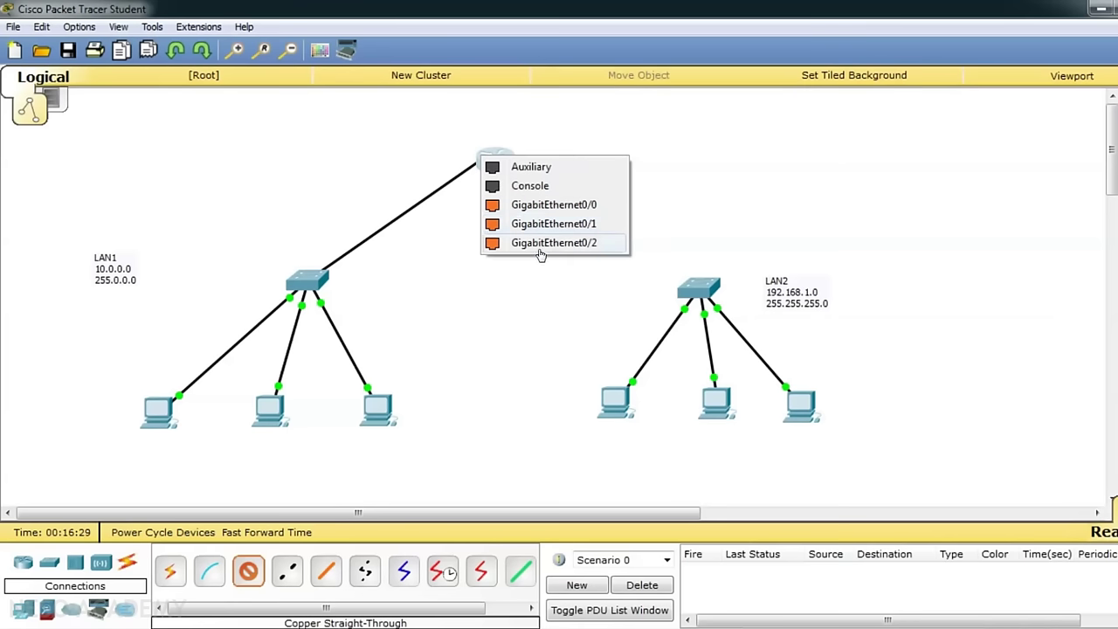
click(590, 249)
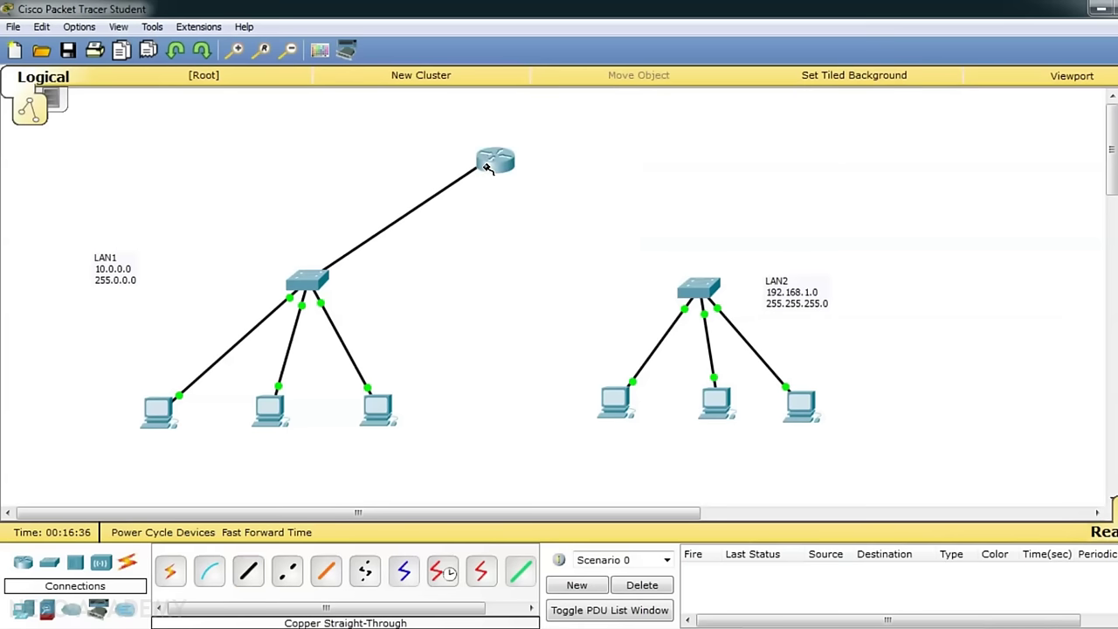
click(487, 162)
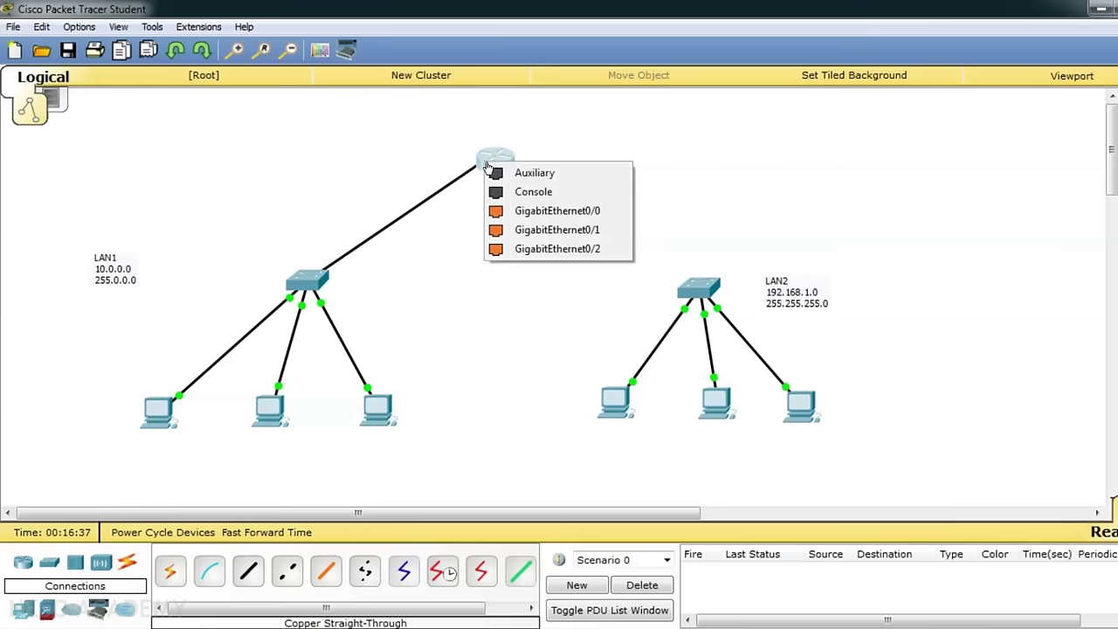
click(524, 213)
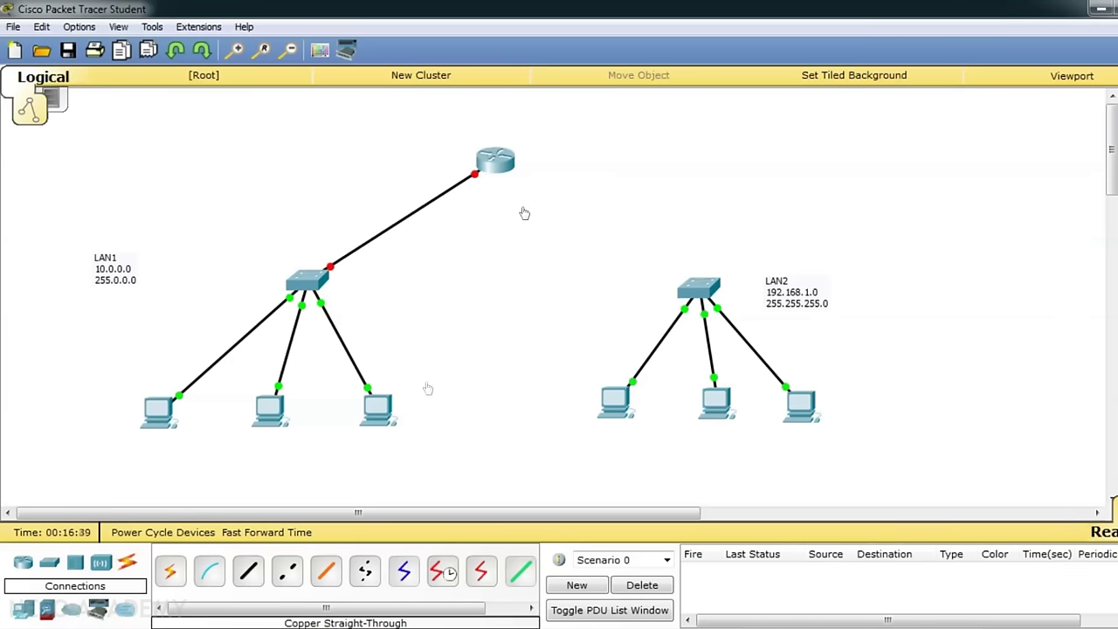
- Connect the LAN2 switch's GigabitEthernet0/1 port to the router's GigabitEthernet0/1 port with a copper straight-through cable
click(248, 576)
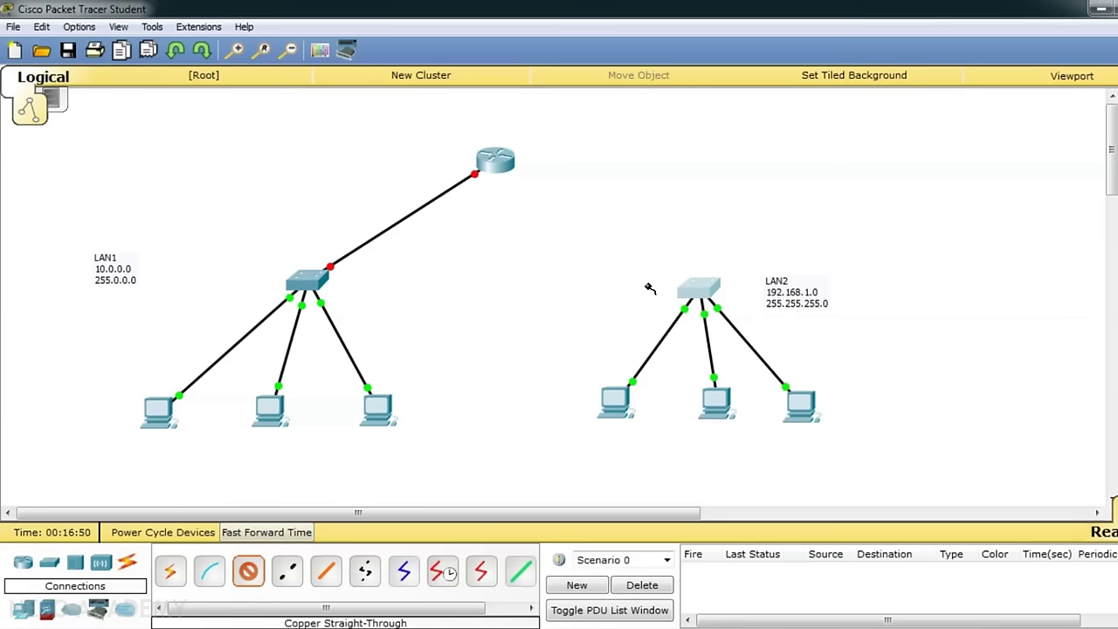
click(699, 288)
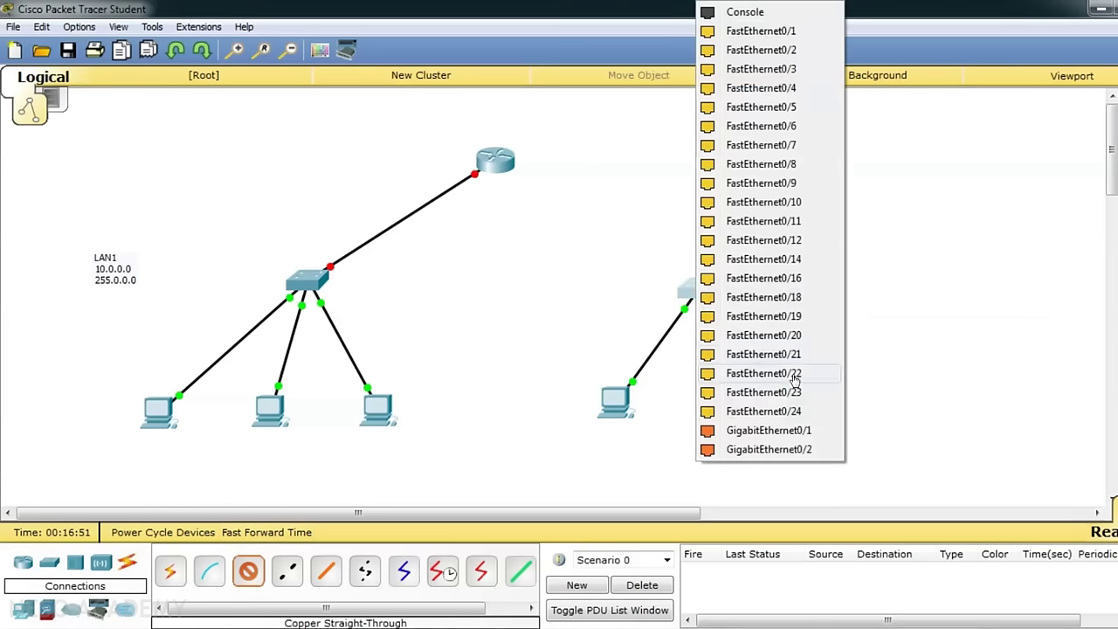
click(778, 431)
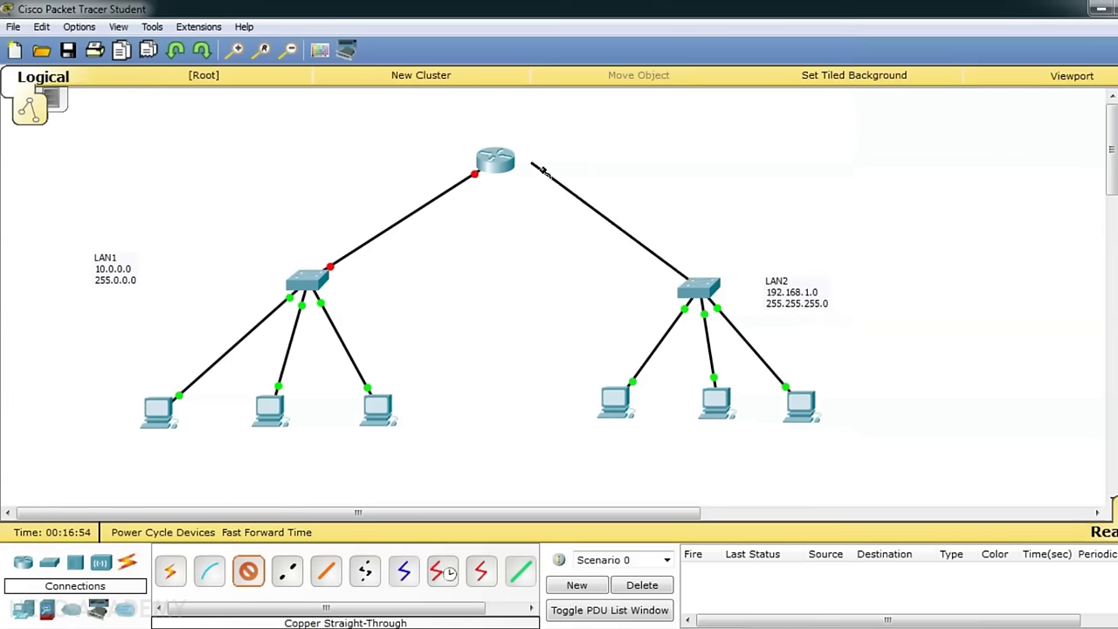
click(504, 160)
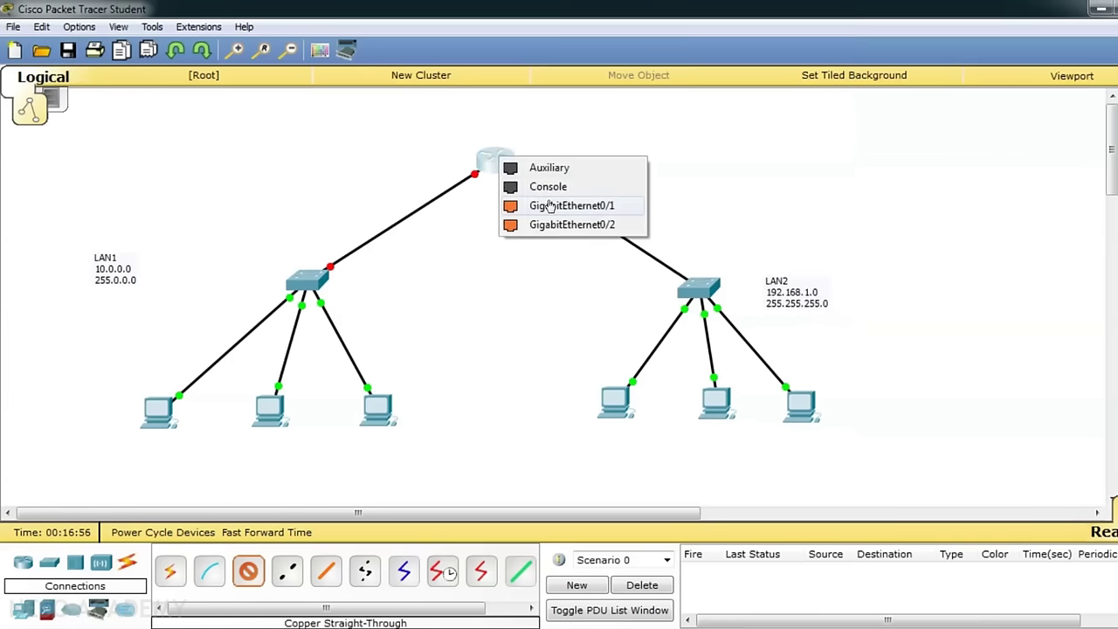
click(599, 209)
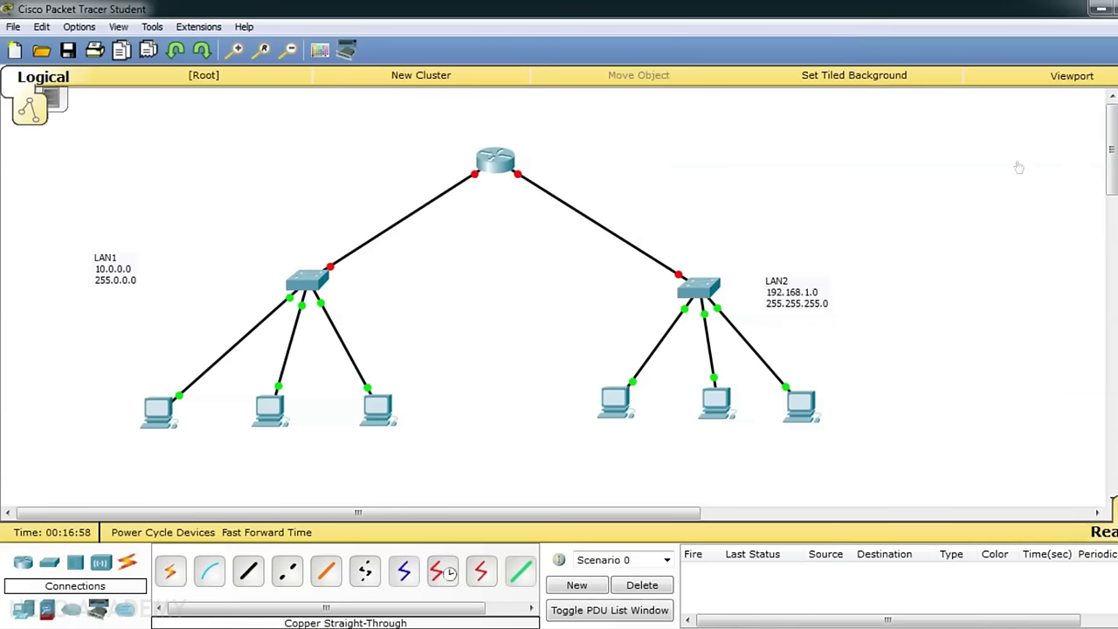
- Add a note reading GigabitEthernet0/0 on the LAN1 side of the router
click(307, 152)
text(Gig)
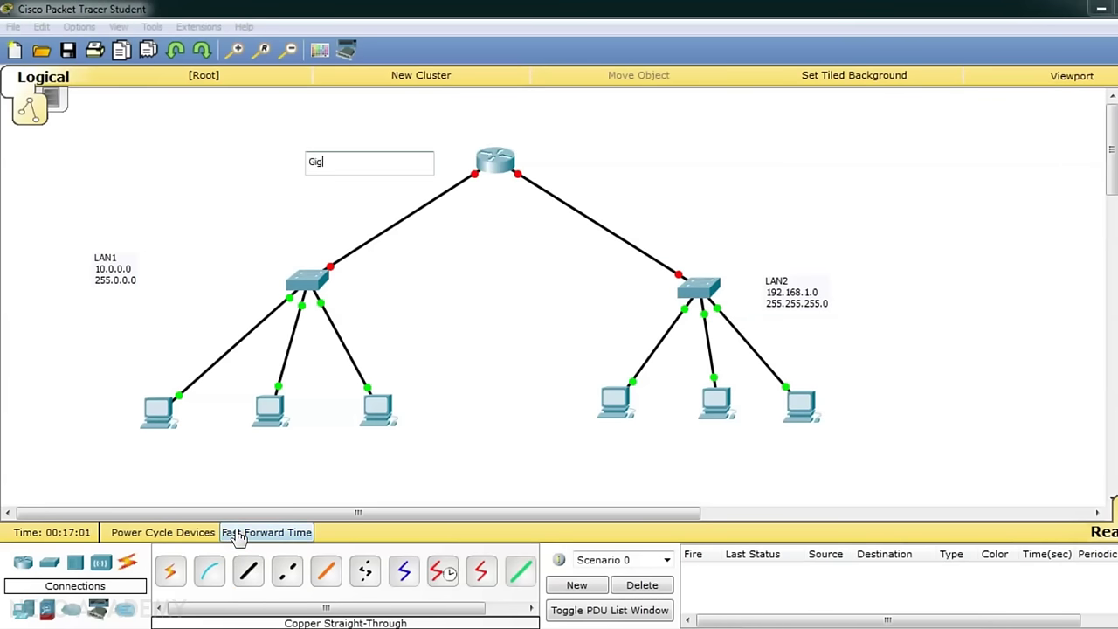
text(abitEthernet0/0)
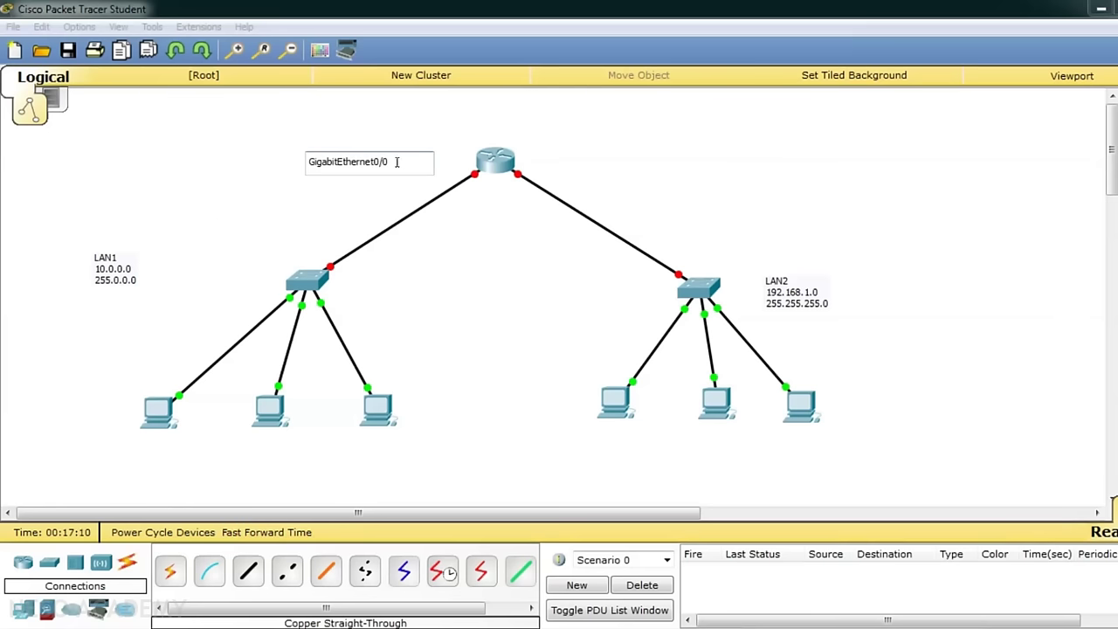
- Add a note reading GigabitEthernet0/1 on the router's LAN2 side, and move both interface notes close against the router
drag(396, 161, 260, 147)
key(ctrl+c)
click(557, 157)
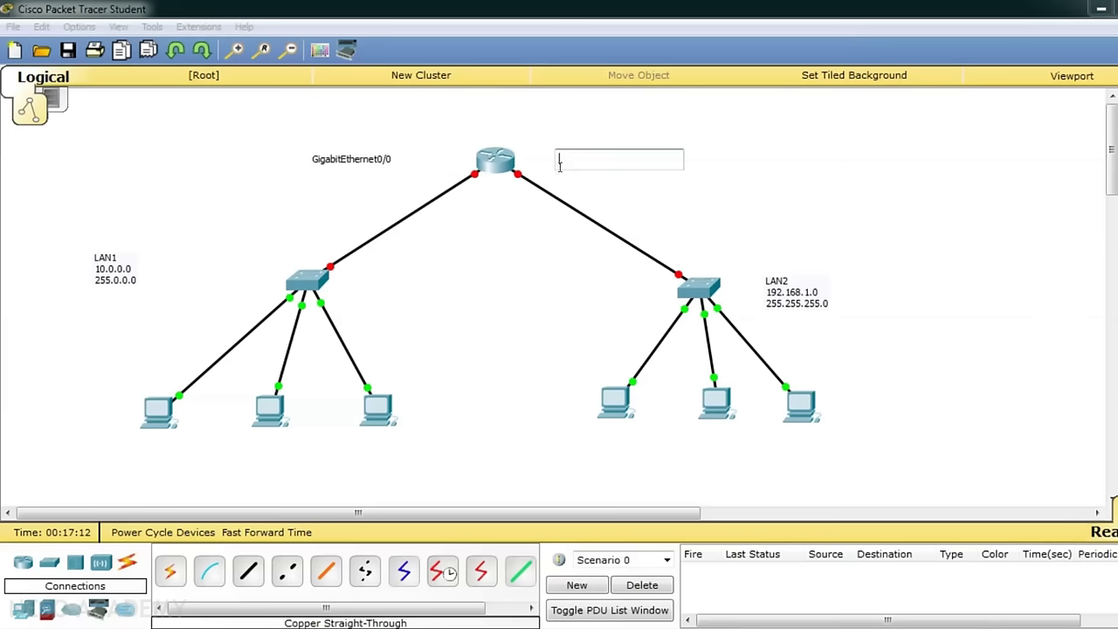
key(ctrl+v)
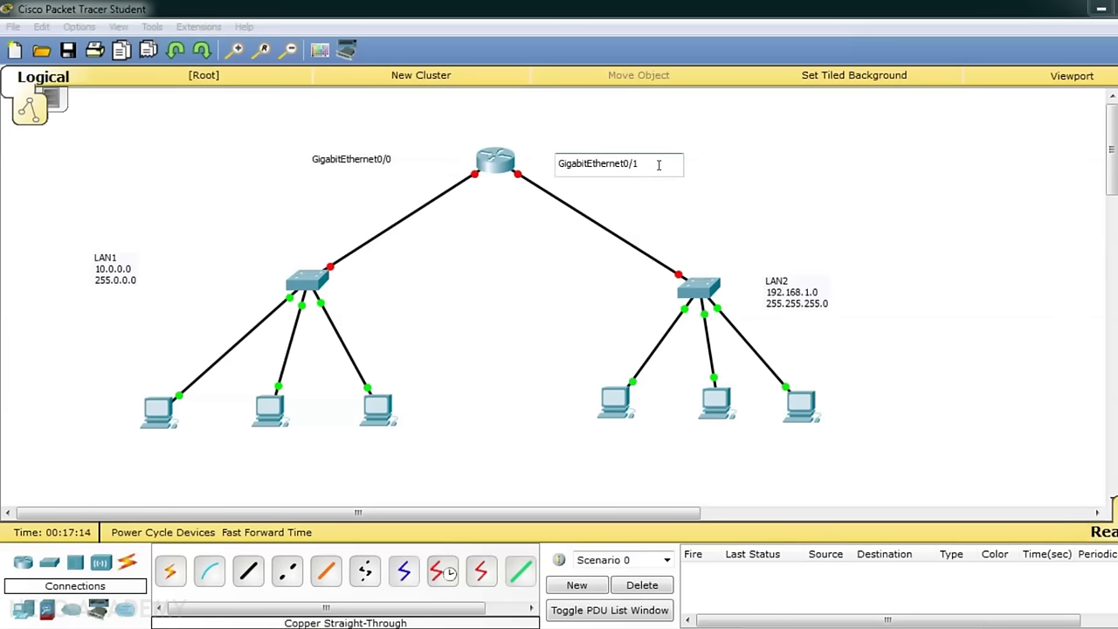
click(470, 158)
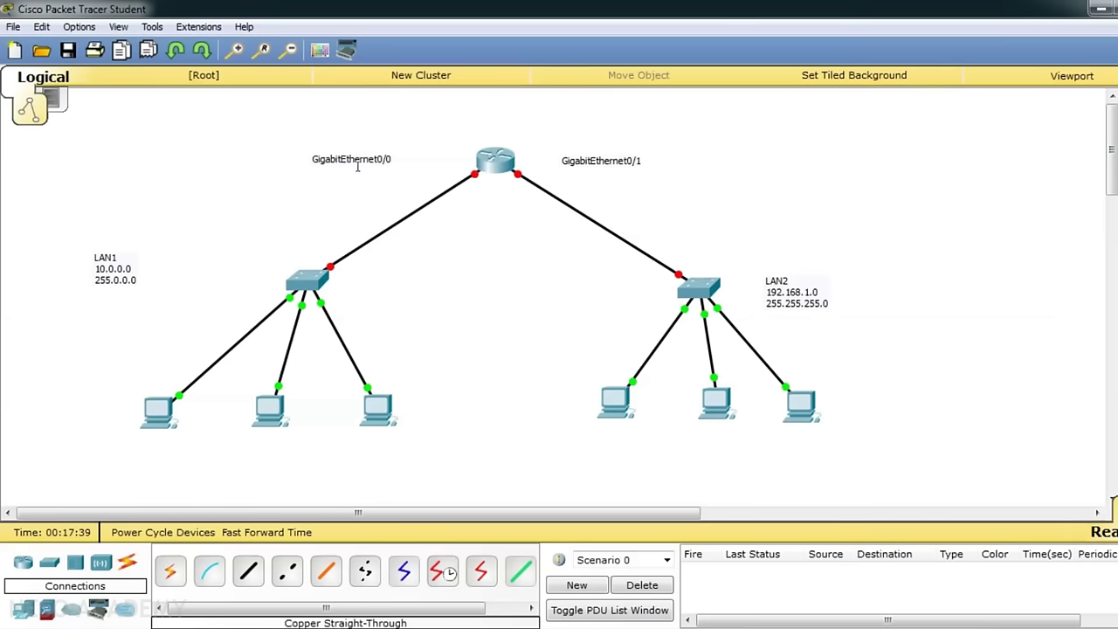
drag(358, 167, 435, 169)
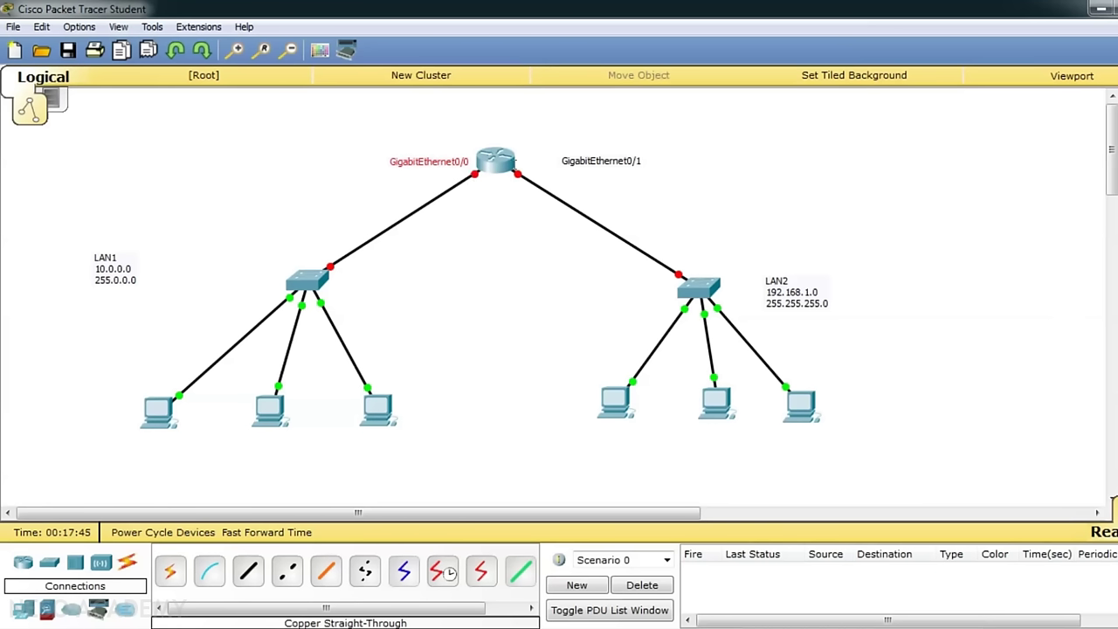
drag(570, 157, 532, 156)
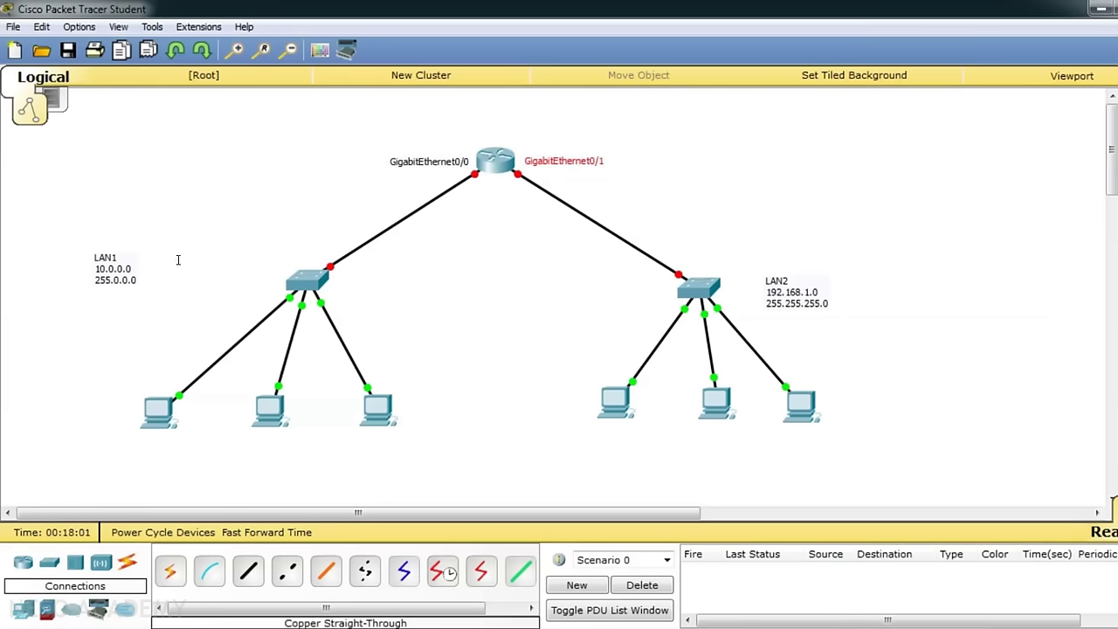
- Label the three LAN1 PCs from left to right with notes reading 10.0.0.1, 10.0.0.2 and 10.0.0.3
click(143, 444)
text(10.0.0.1)
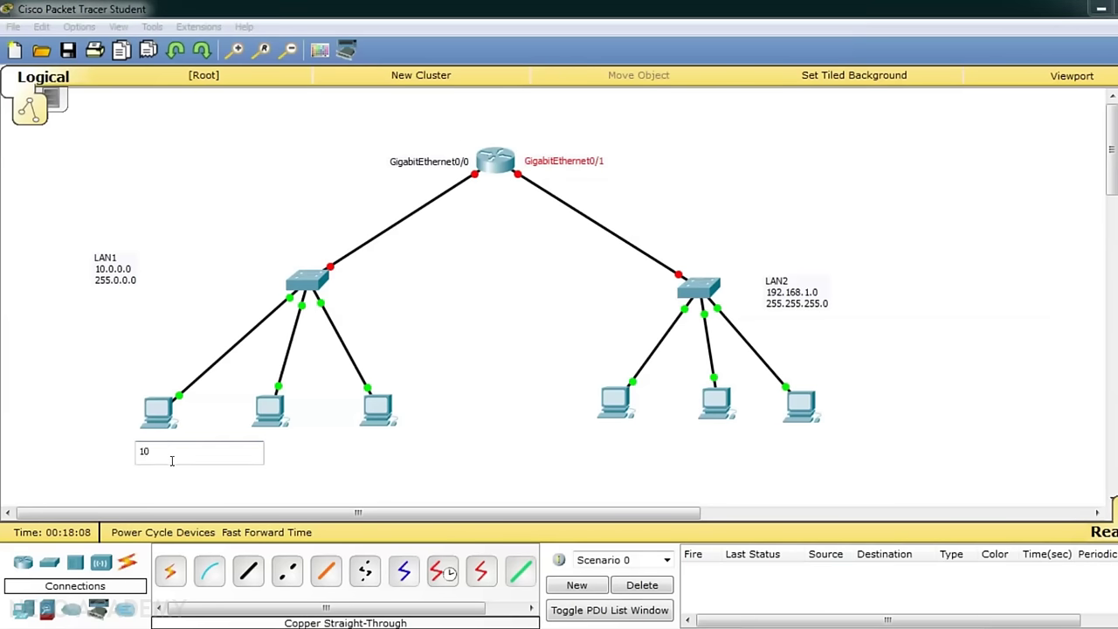
click(265, 444)
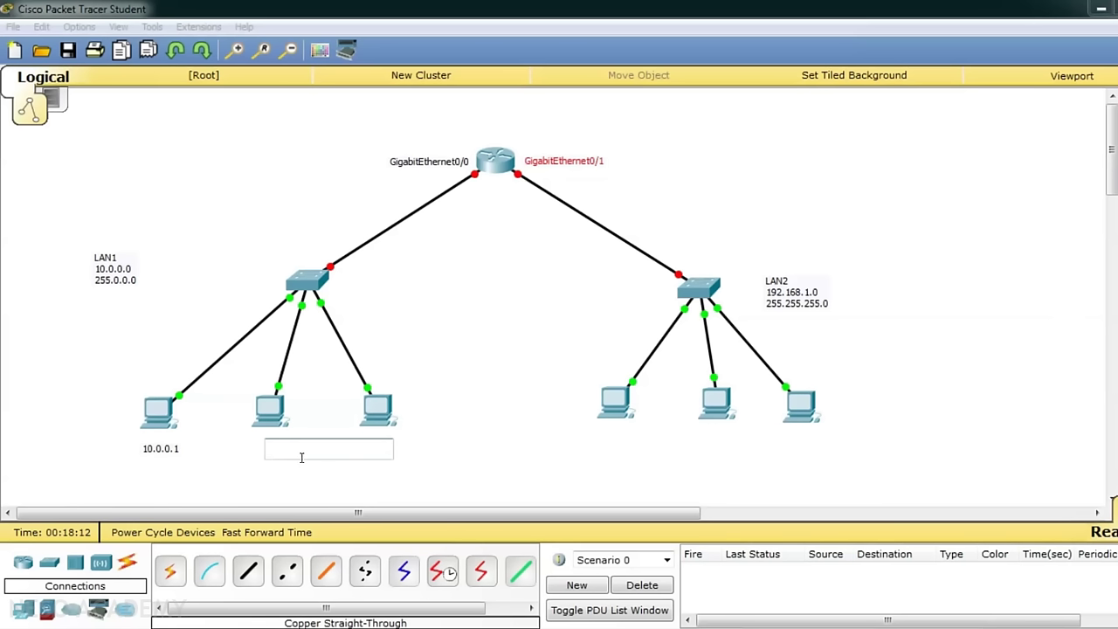
text(10.0.0.2)
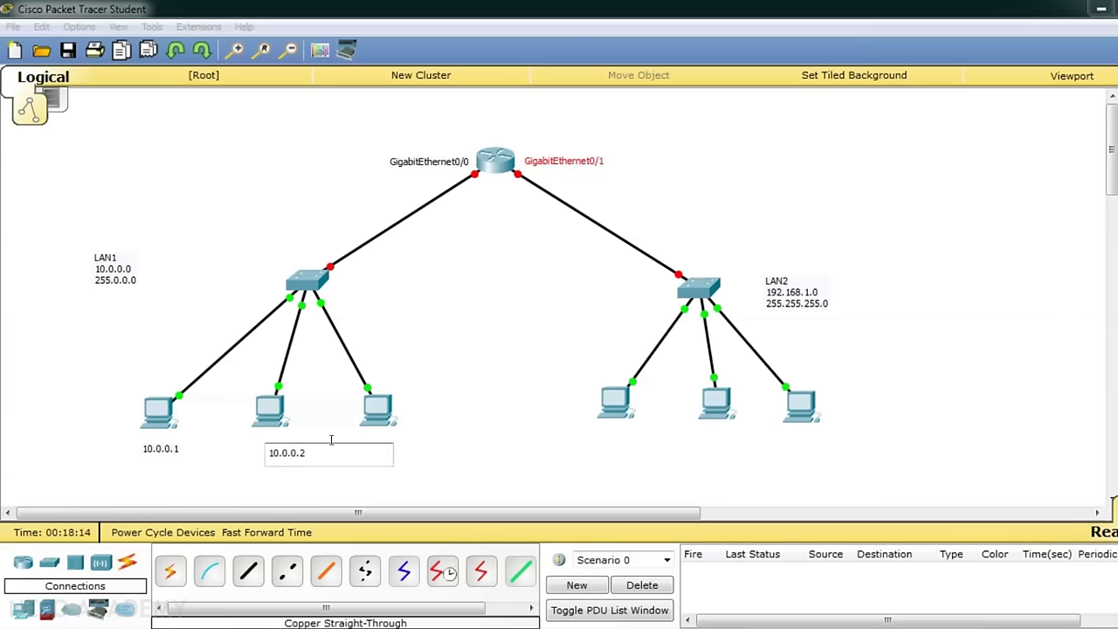
click(369, 437)
text(10.0)
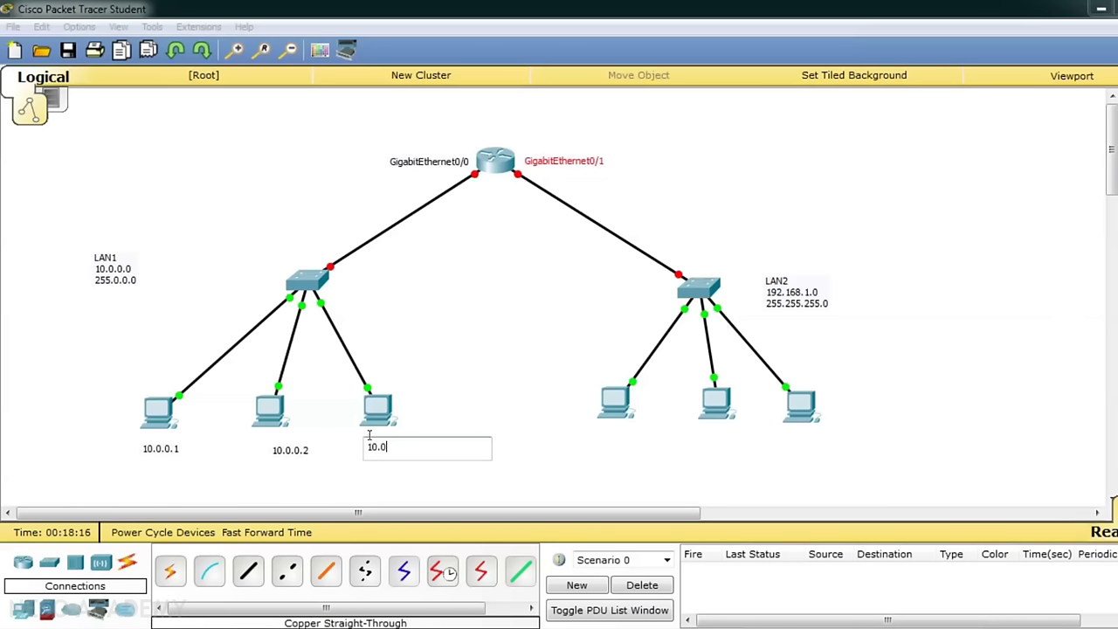
text(.0.3)
click(589, 432)
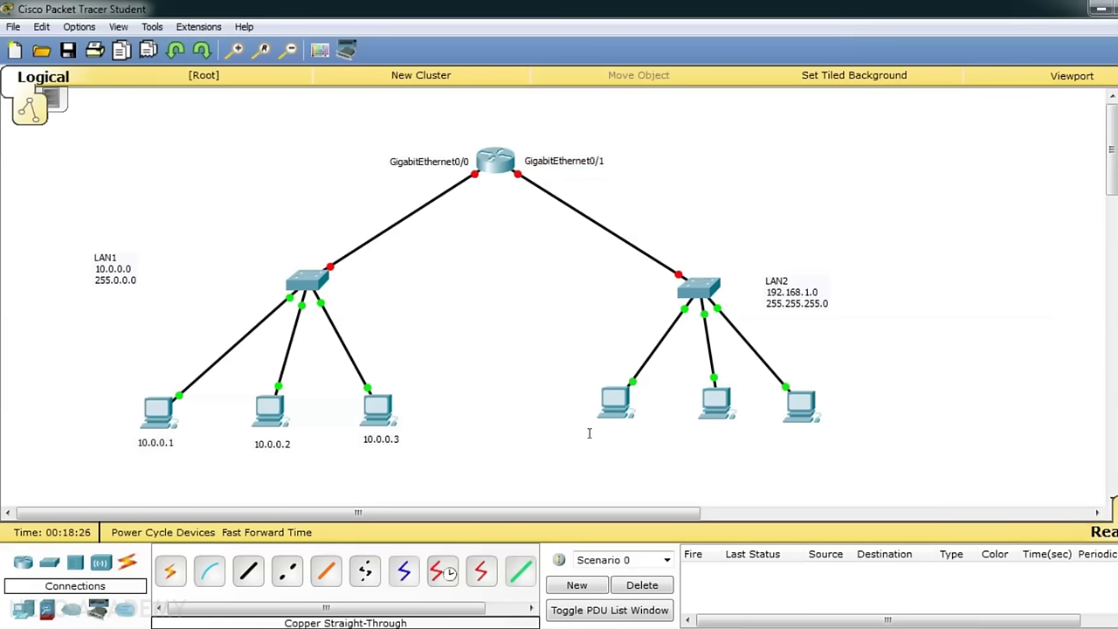
- Label the LAN2 PCs from left to right 192.168.1.1, 192.168.1.2 and 192.168.1.3, and align the address notes beneath their PCs
click(583, 431)
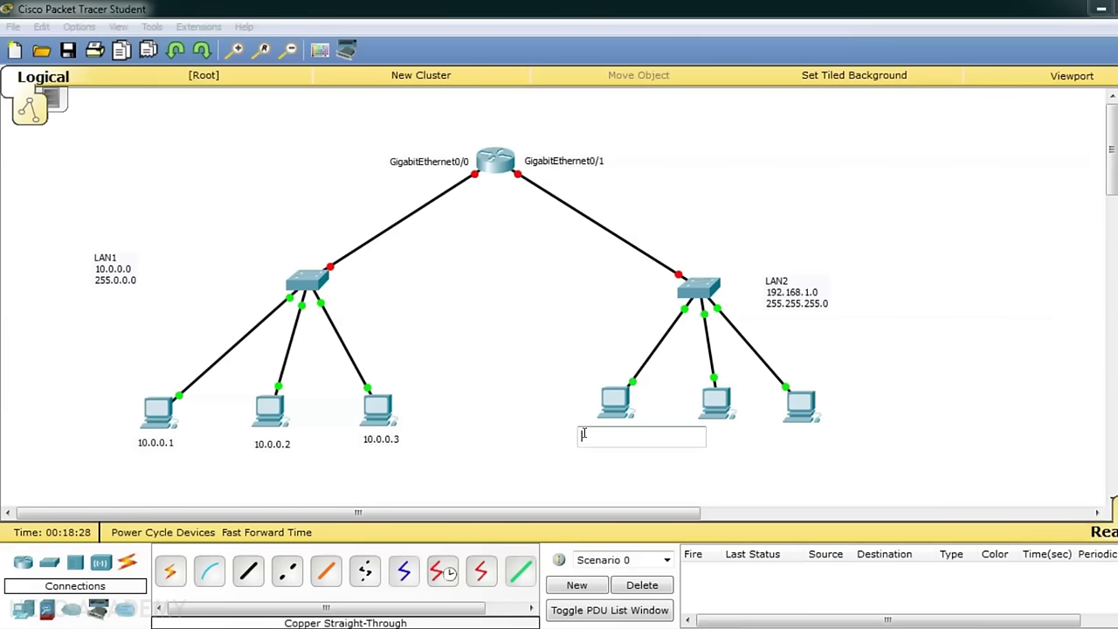
text(192.1)
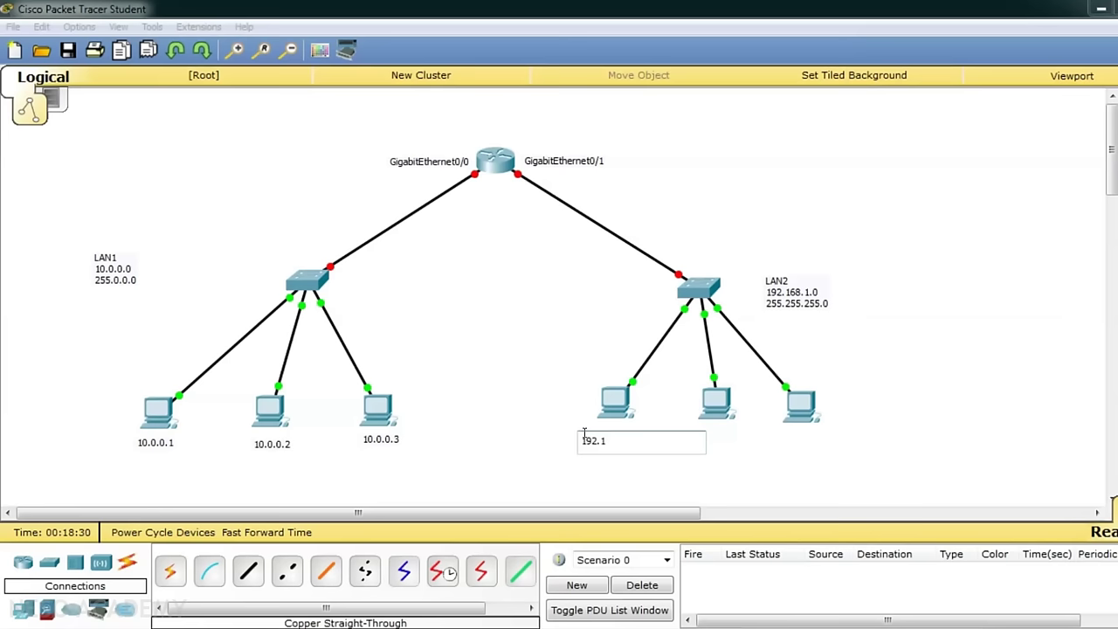
text(68.1.)
text(1.1)
click(717, 437)
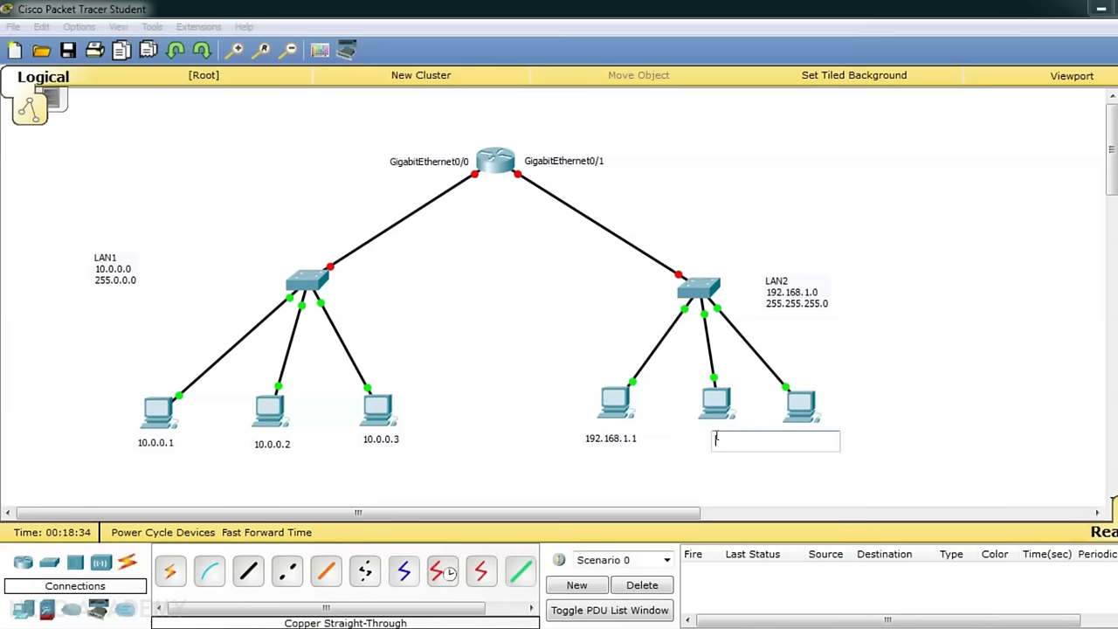
text(192.16)
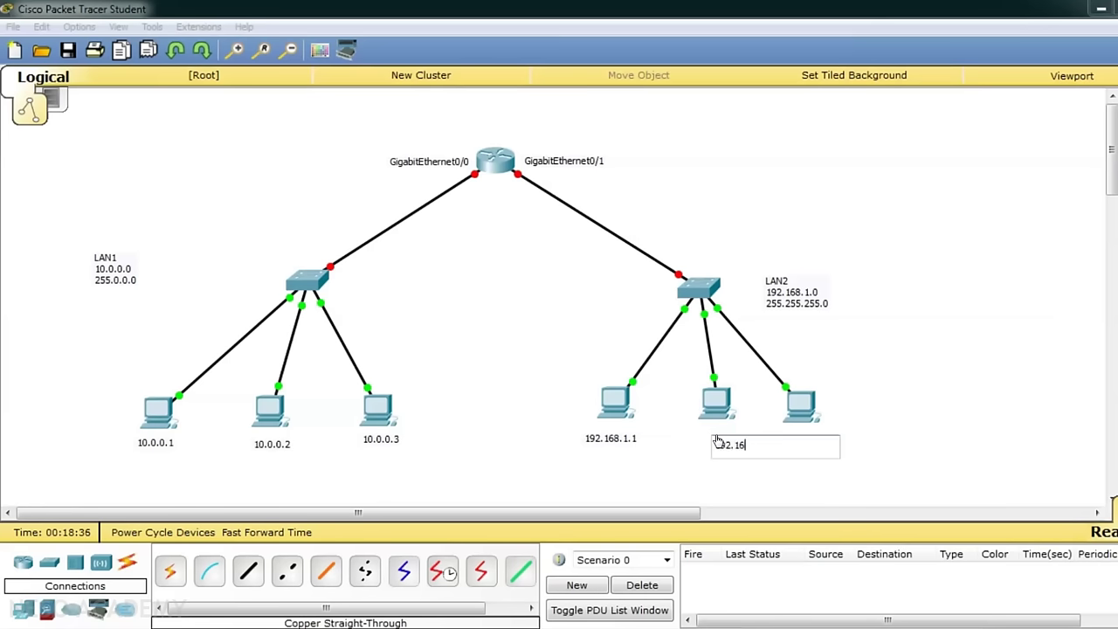
text(8.1.2)
click(846, 429)
text(19)
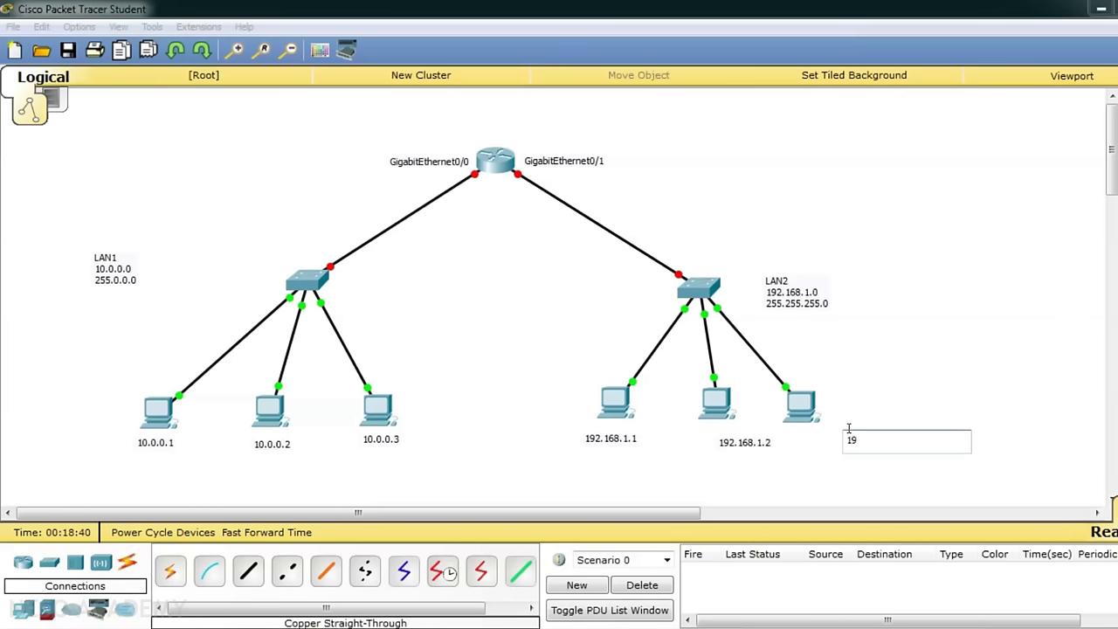
text(2.168.1.3)
click(865, 472)
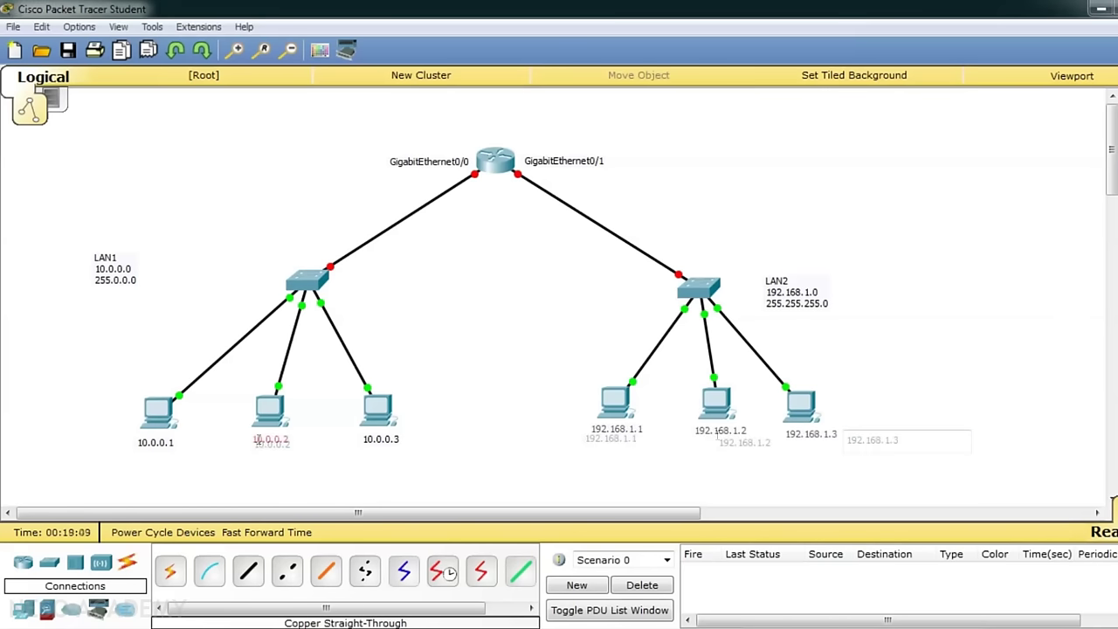
click(154, 442)
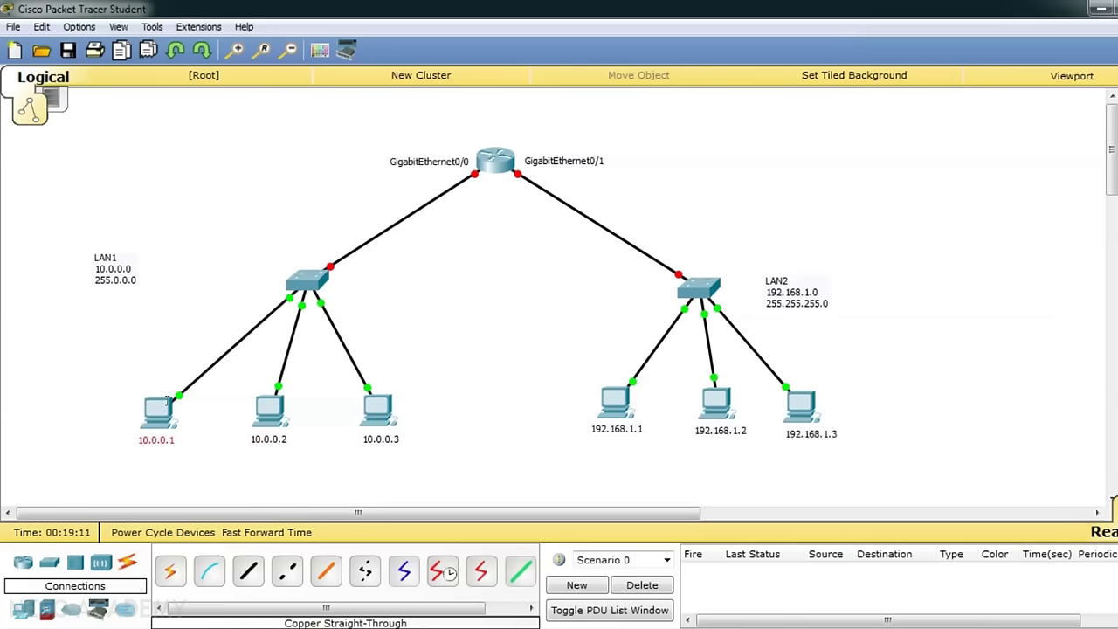
- Add the address 10.0.0.4 as a second line in the router's GigabitEthernet0/0 note
click(442, 163)
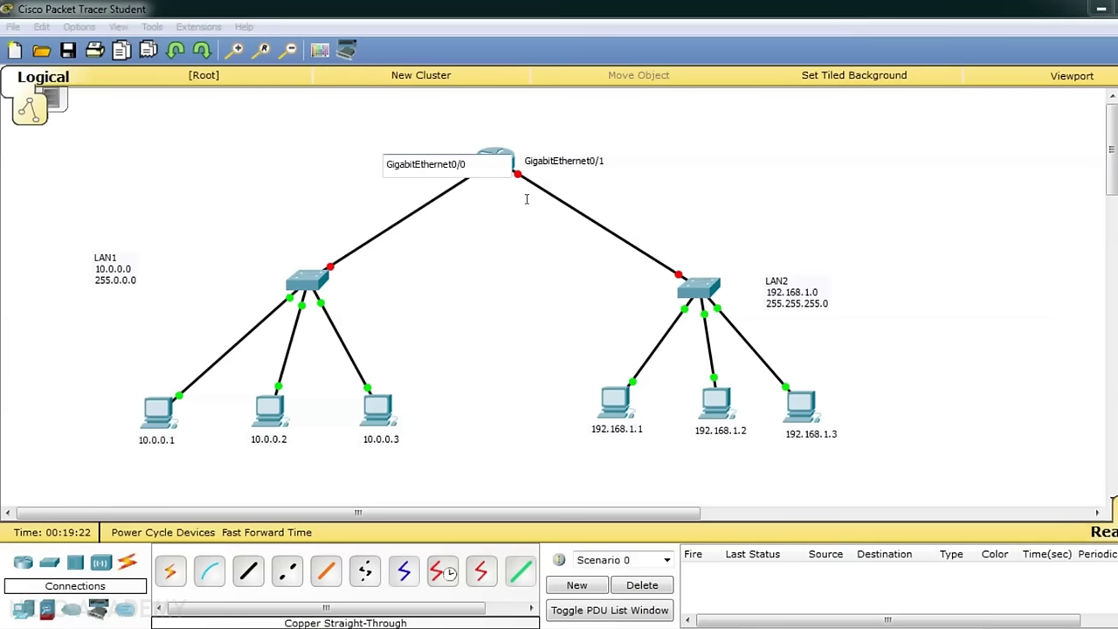
key(Return)
text(10.0.0.4)
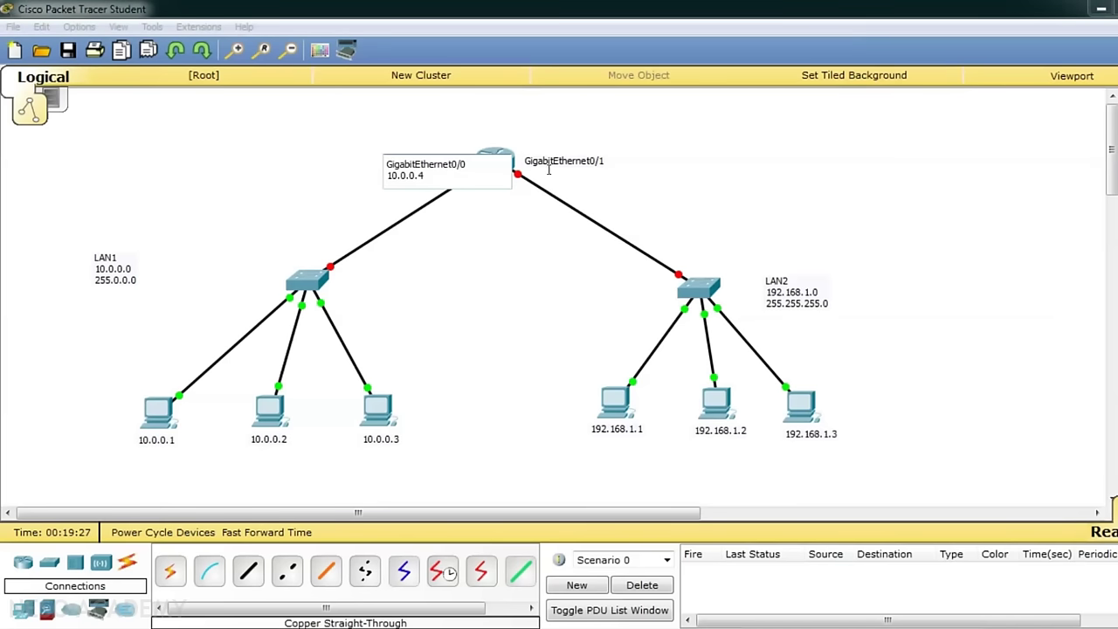
- Add the address 192.168.1.4 as a second line in the router's GigabitEthernet0/1 note
click(601, 160)
key(Return)
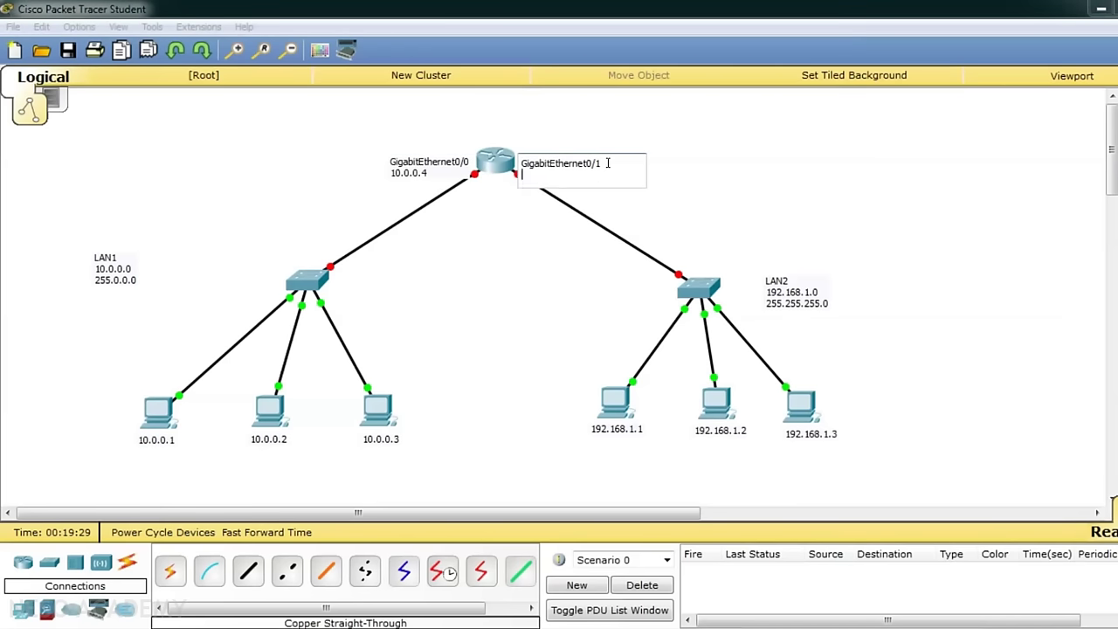
text(192.168.1.4)
click(416, 177)
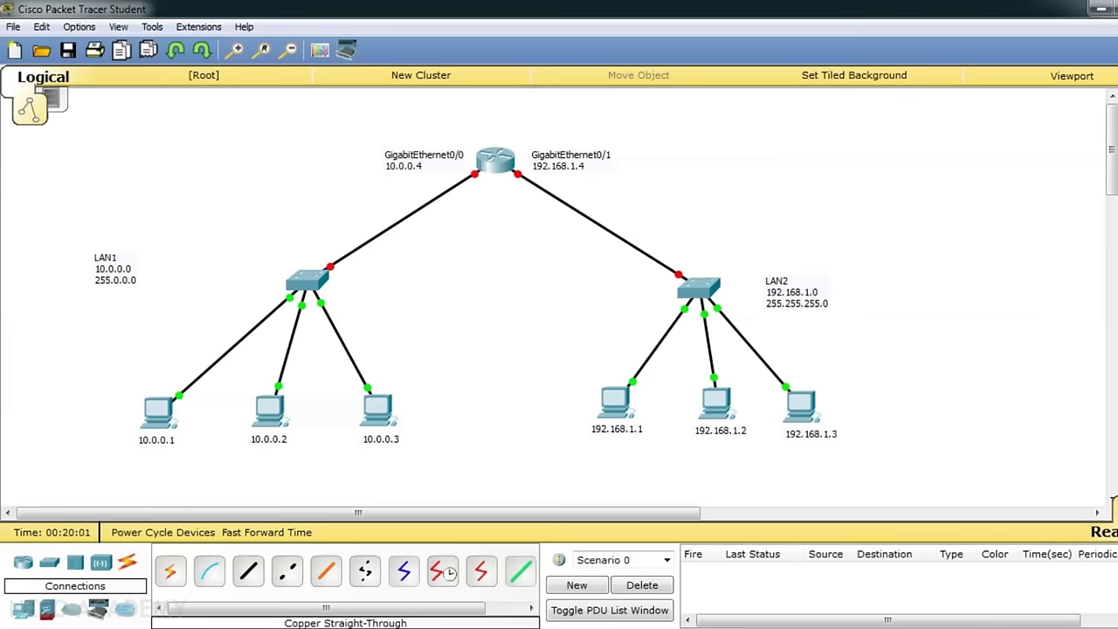
- Configure the router's GigabitEthernet0/0 interface with IP address 10.0.0.4 and subnet mask 255.0.0.0, and switch its port on
click(489, 158)
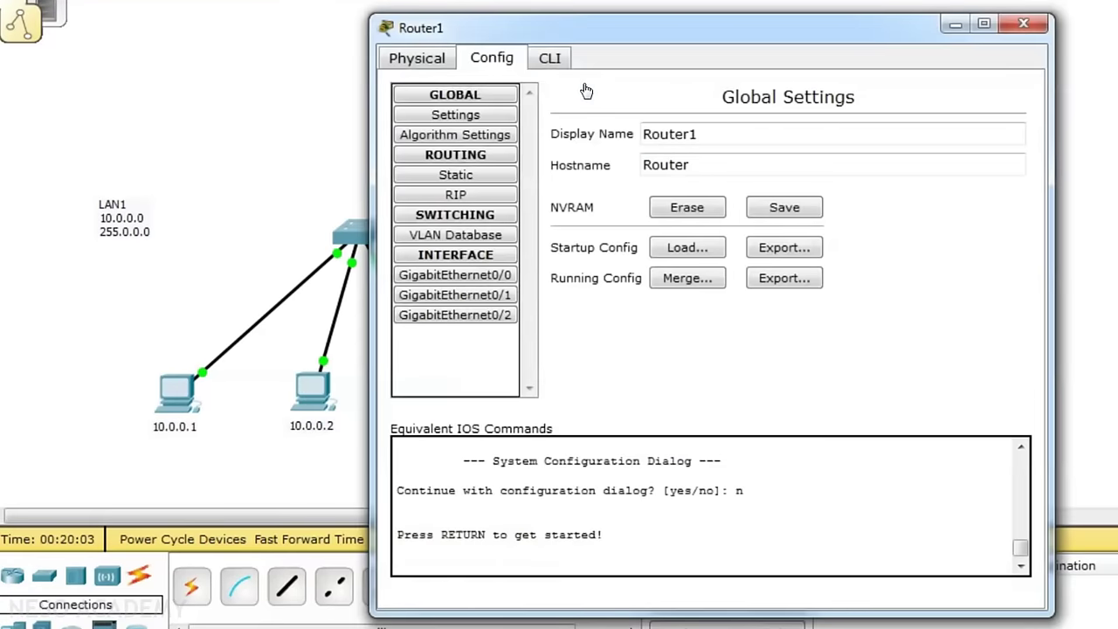
click(468, 276)
click(816, 231)
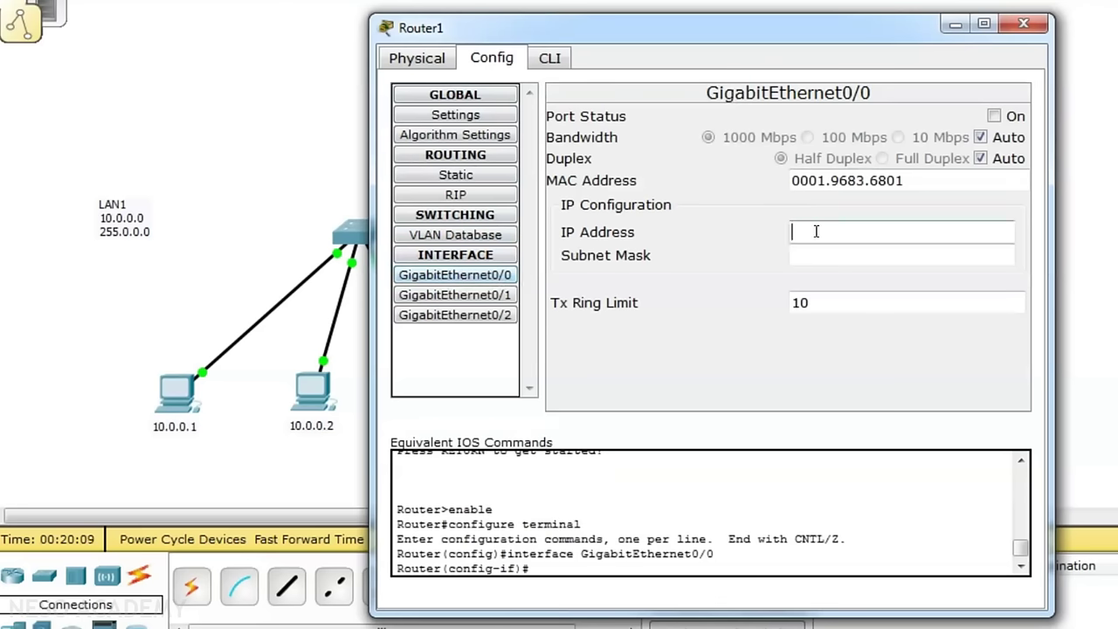
text(10.0.0.4)
click(839, 255)
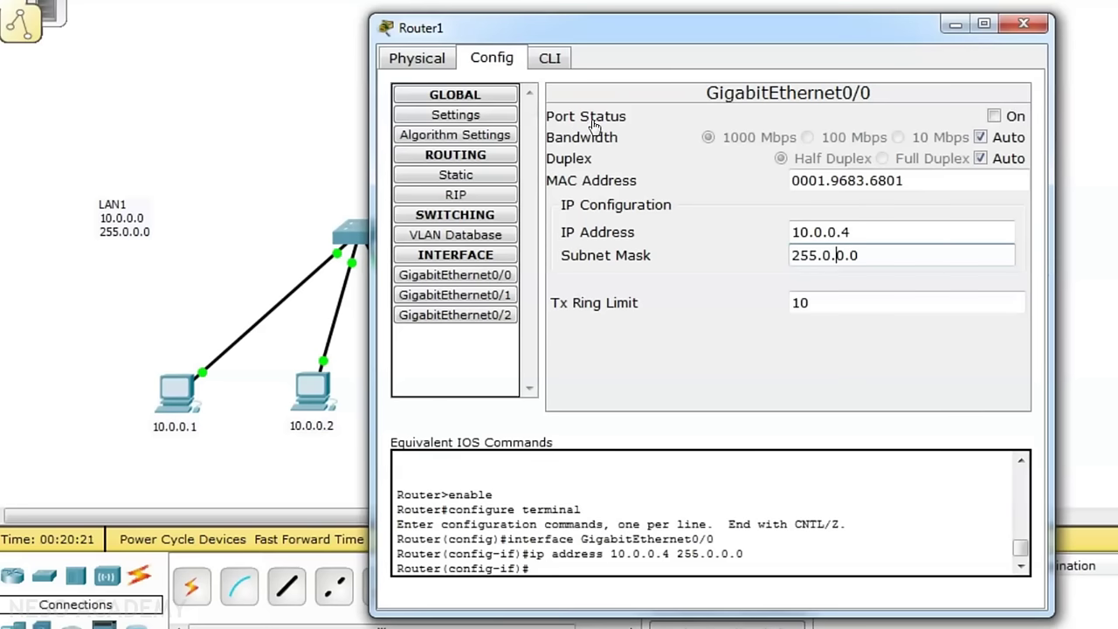
click(1013, 120)
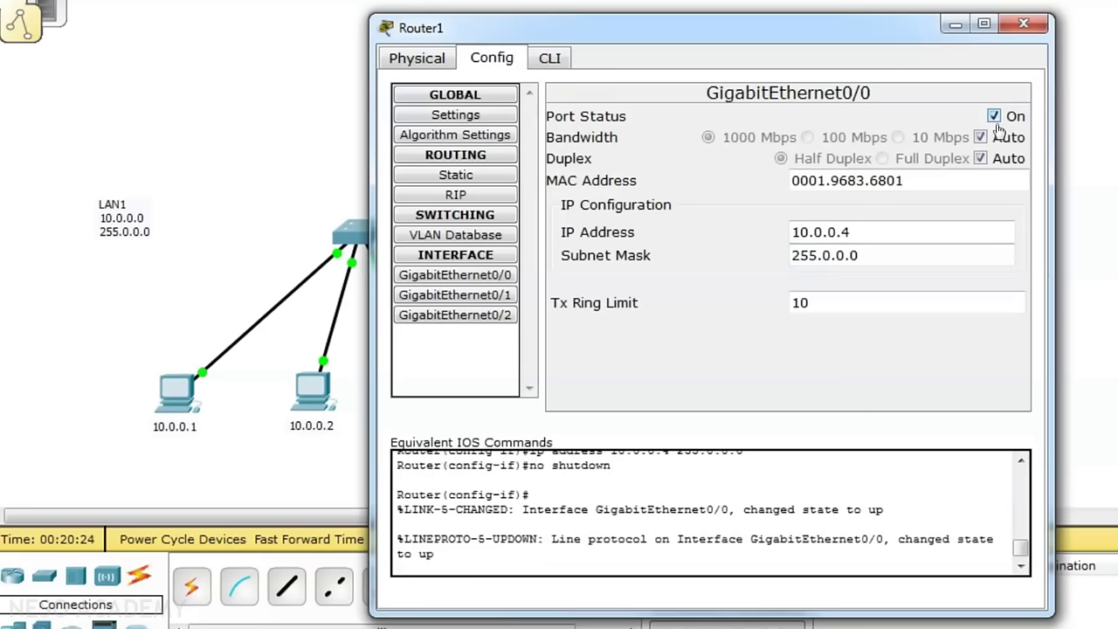
click(1024, 24)
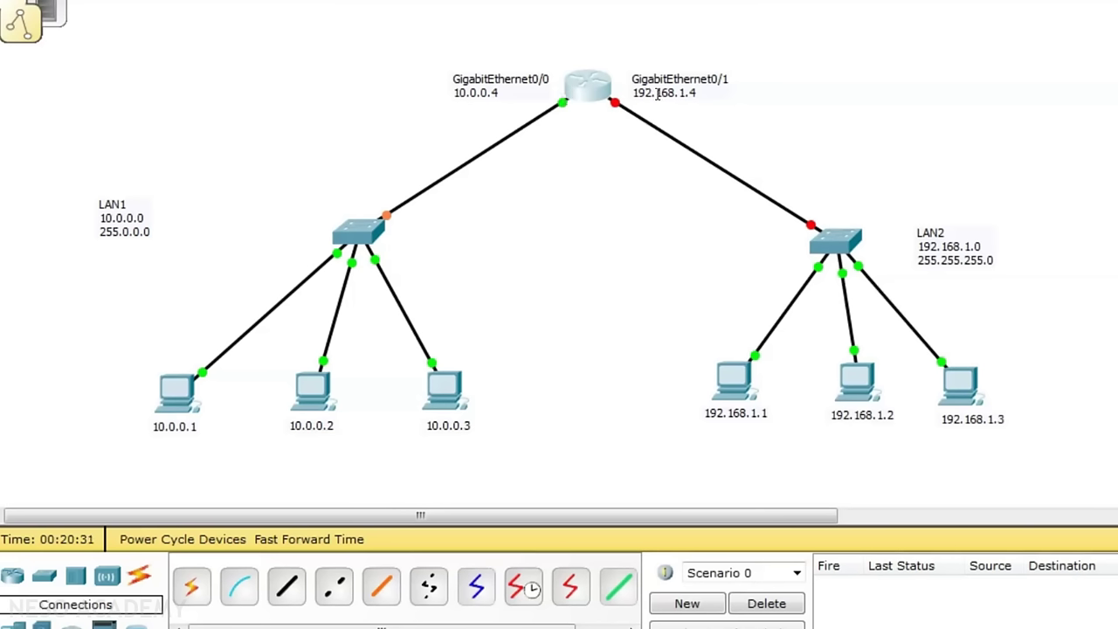
- Configure the router's GigabitEthernet0/1 with IP address 192.168.1.4 and mask 255.255.255.0, switch its port on, and fast-forward the simulation time
click(601, 89)
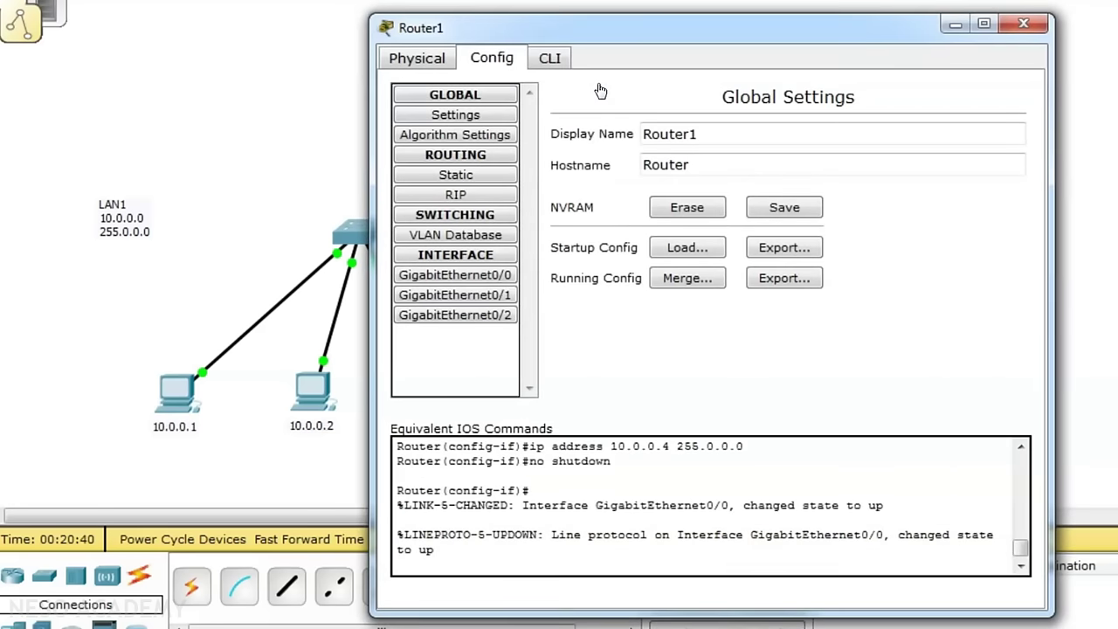
click(462, 297)
click(809, 232)
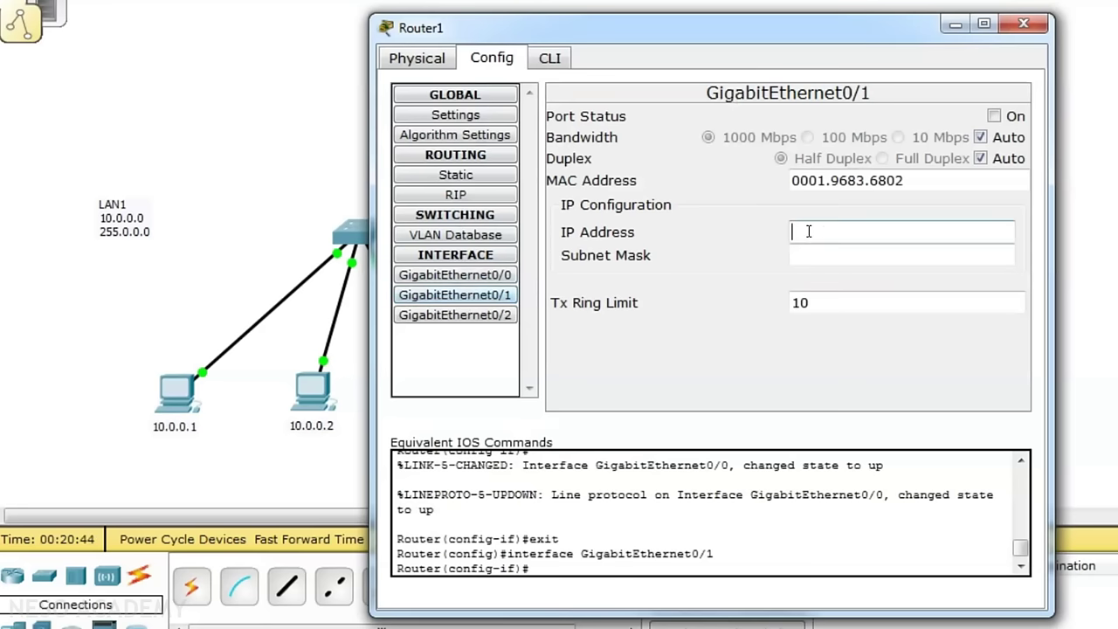
text(192.168.1.4)
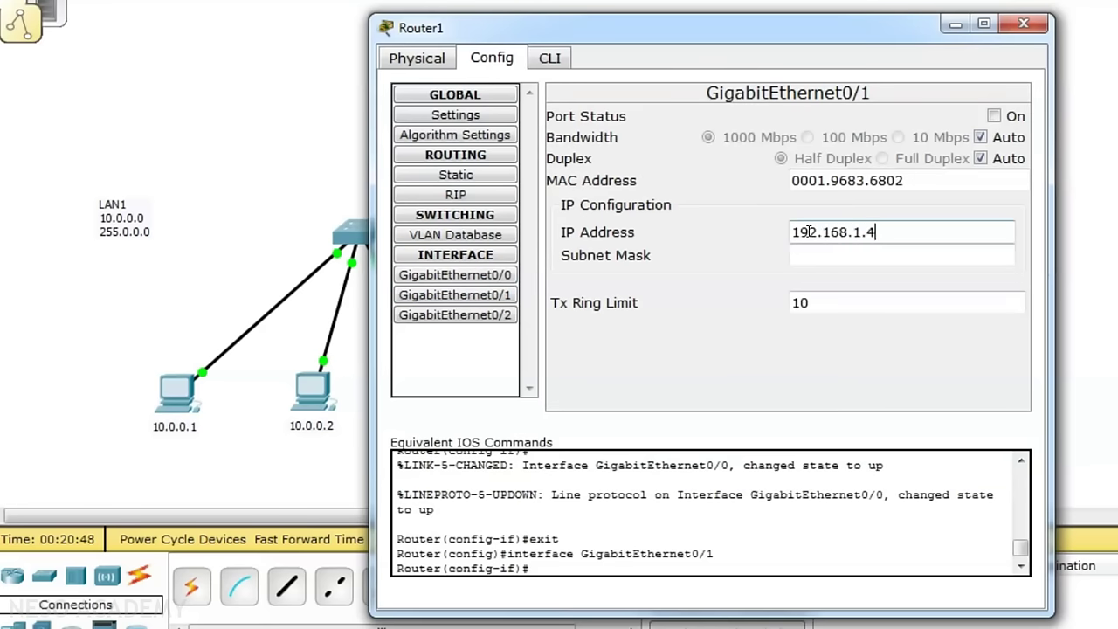
click(844, 252)
click(994, 116)
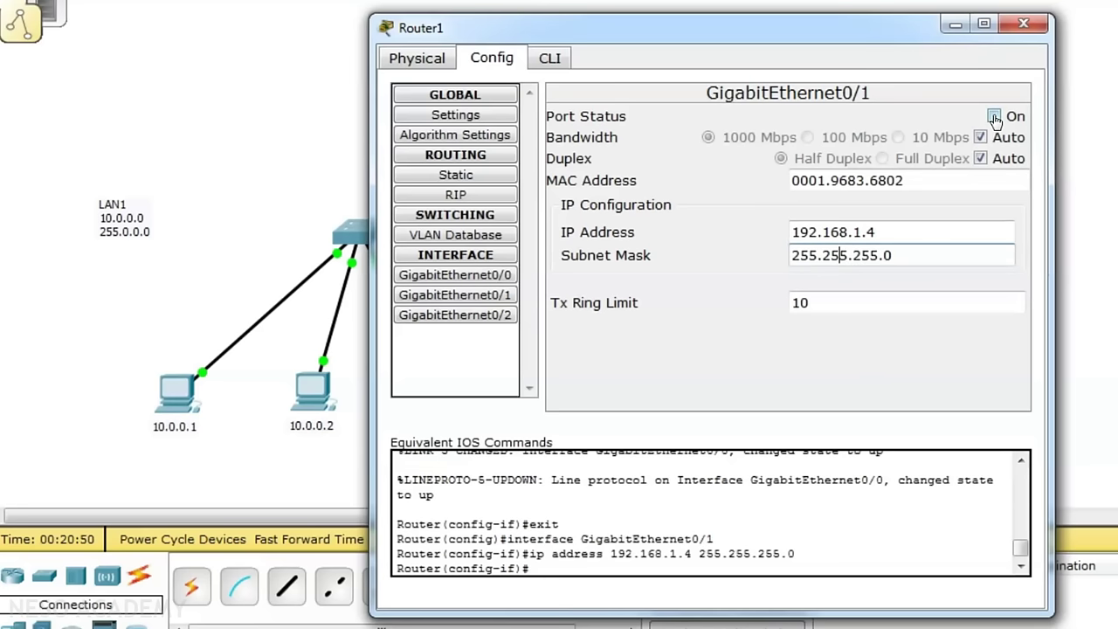
click(1026, 23)
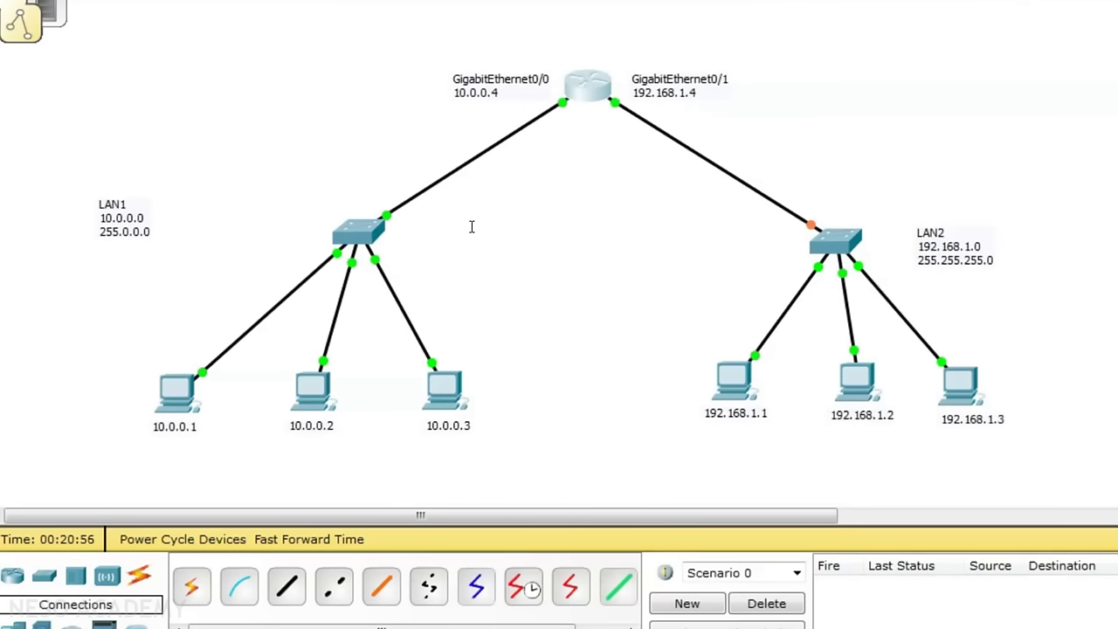
click(302, 542)
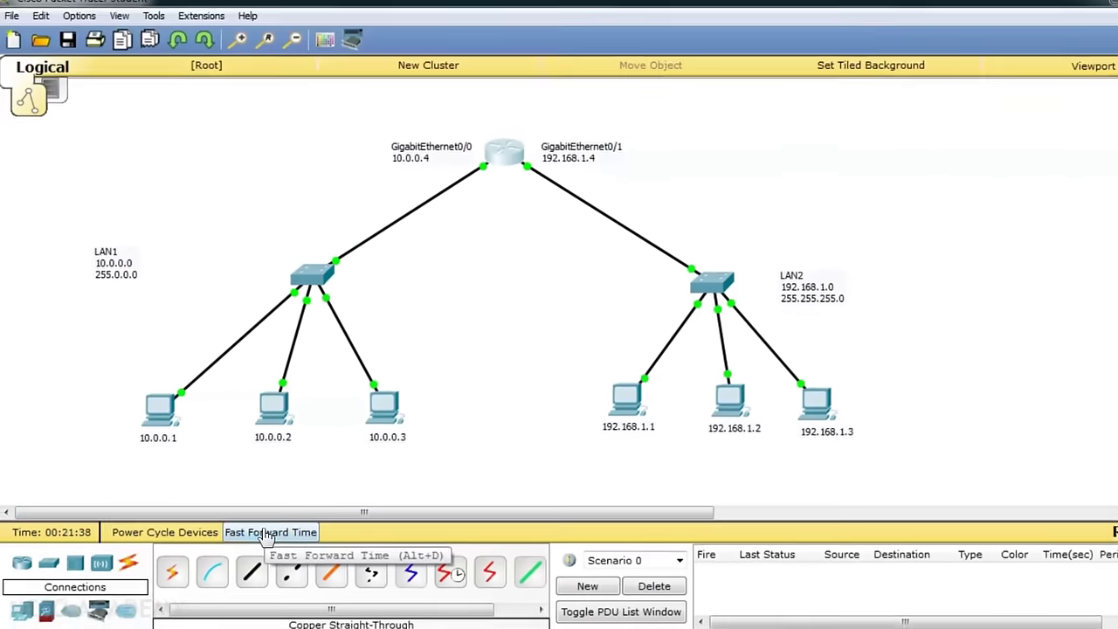
click(266, 534)
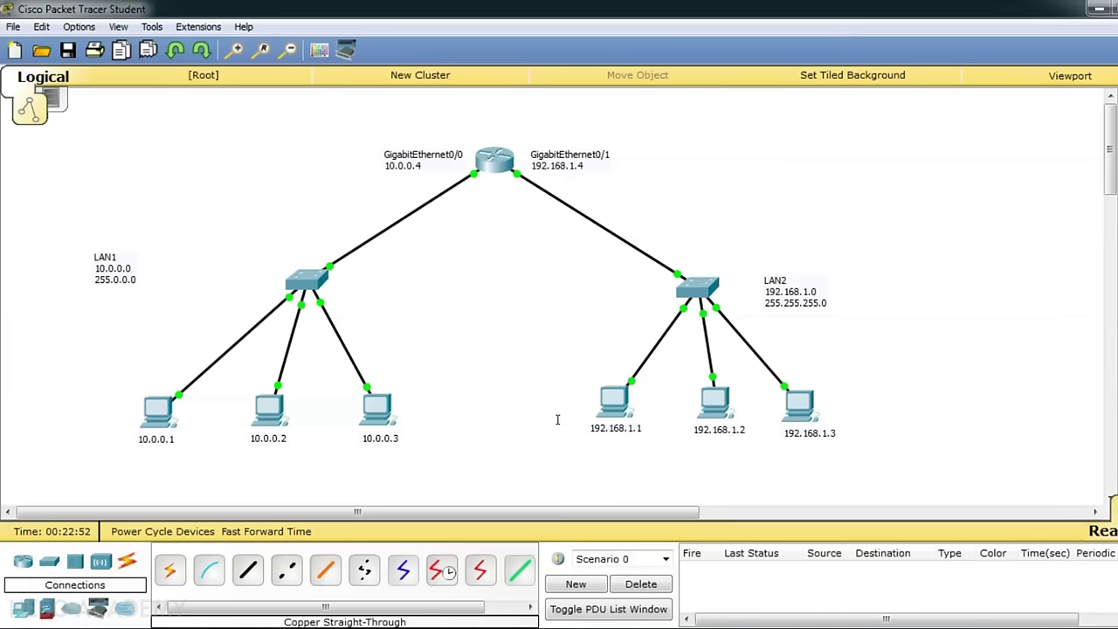
- Ping the LAN2 addresses 192.168.1.1 and 192.168.1.2 from the command prompt of the 10.0.0.2 PC
mouse_move(269, 409)
click(268, 405)
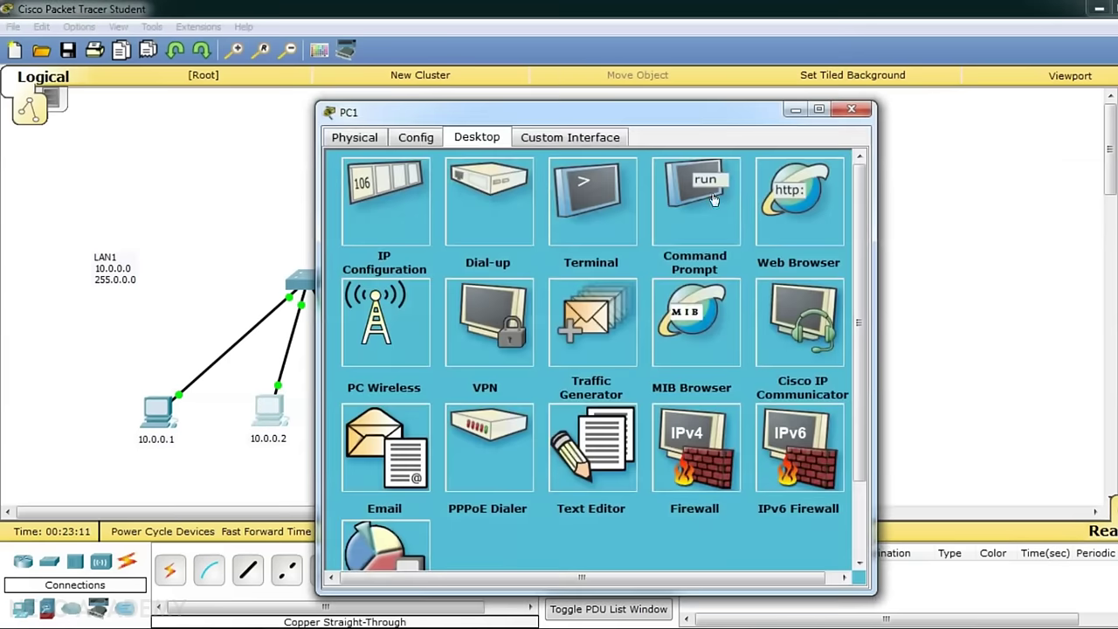
click(709, 203)
text(ping 19)
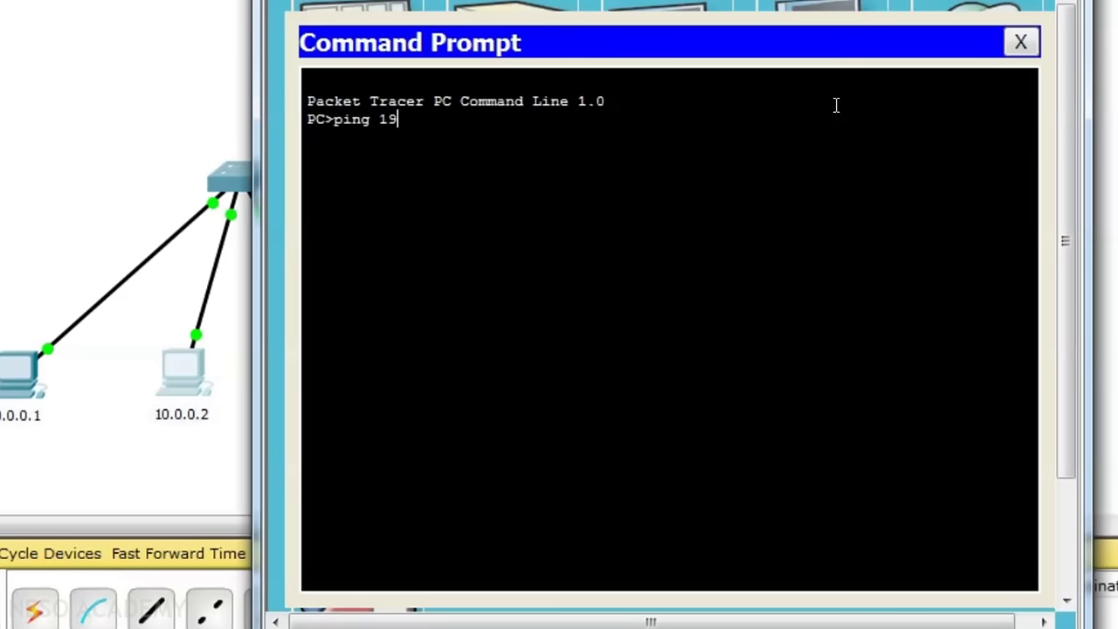
text(2.168.1.1)
key(Return)
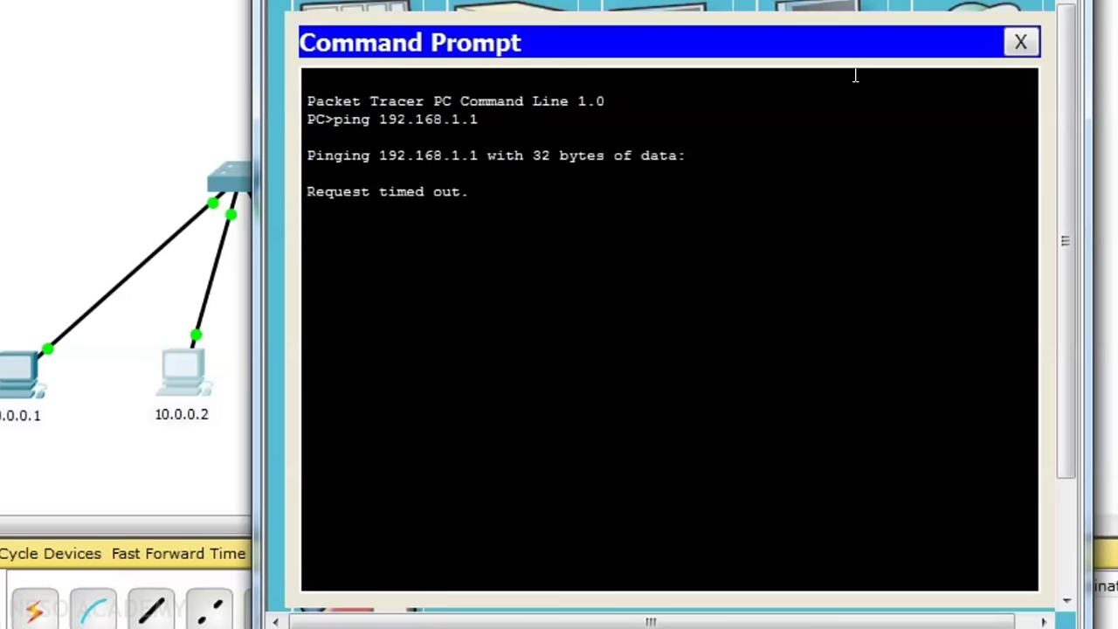
text(ping 192.168.1.2)
key(Return)
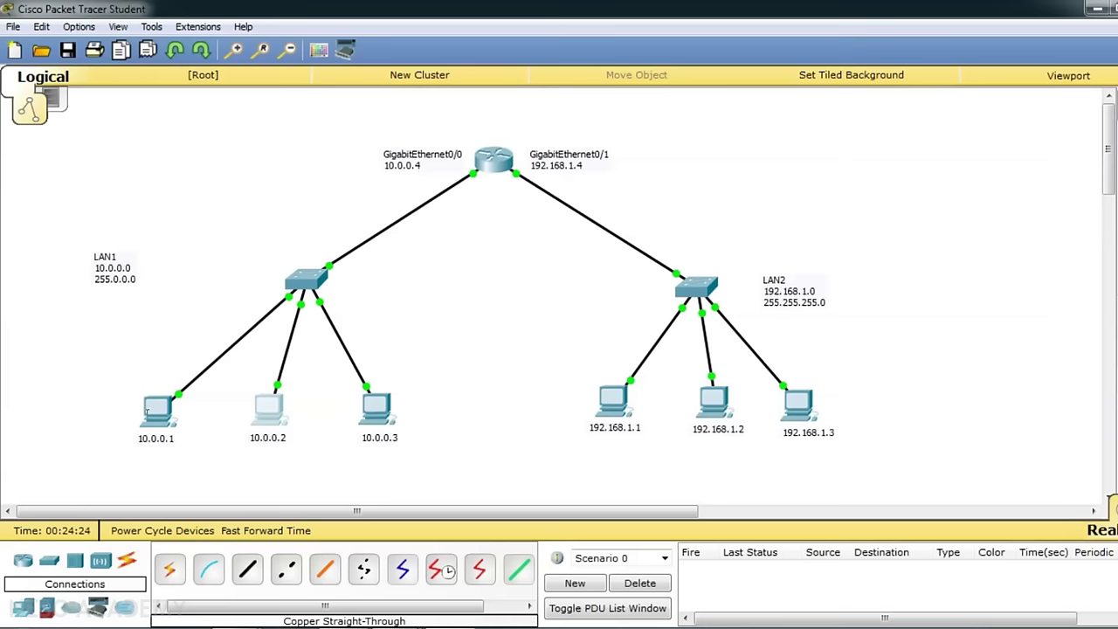
- Set the default gateway of the 10.0.0.1 PC to 10.0.0.4 and copy the gateway address for reuse
click(154, 407)
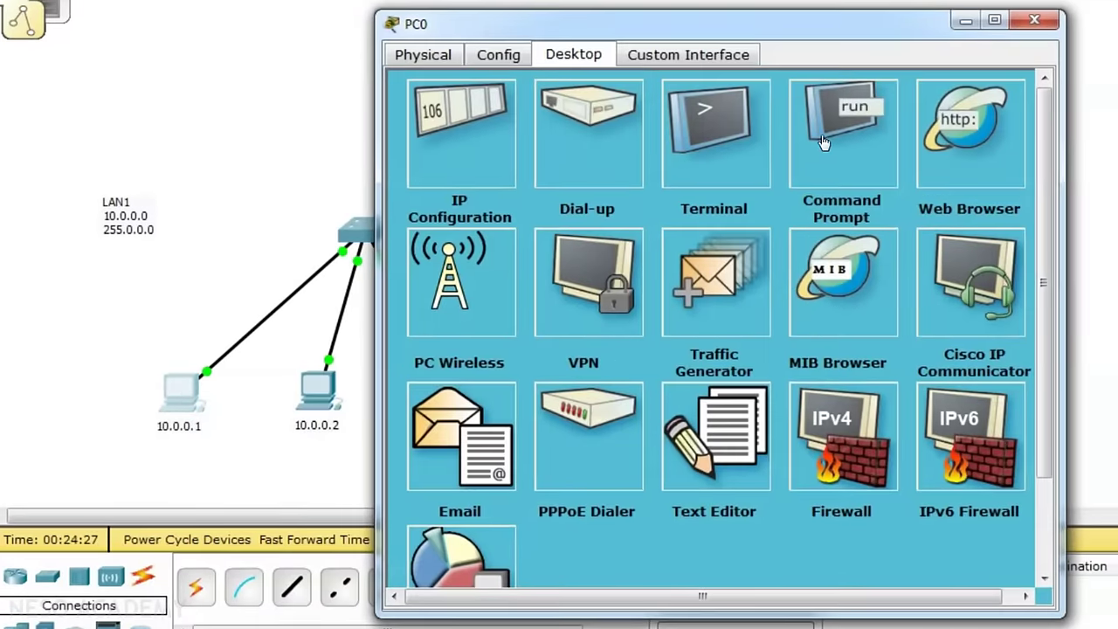
click(460, 133)
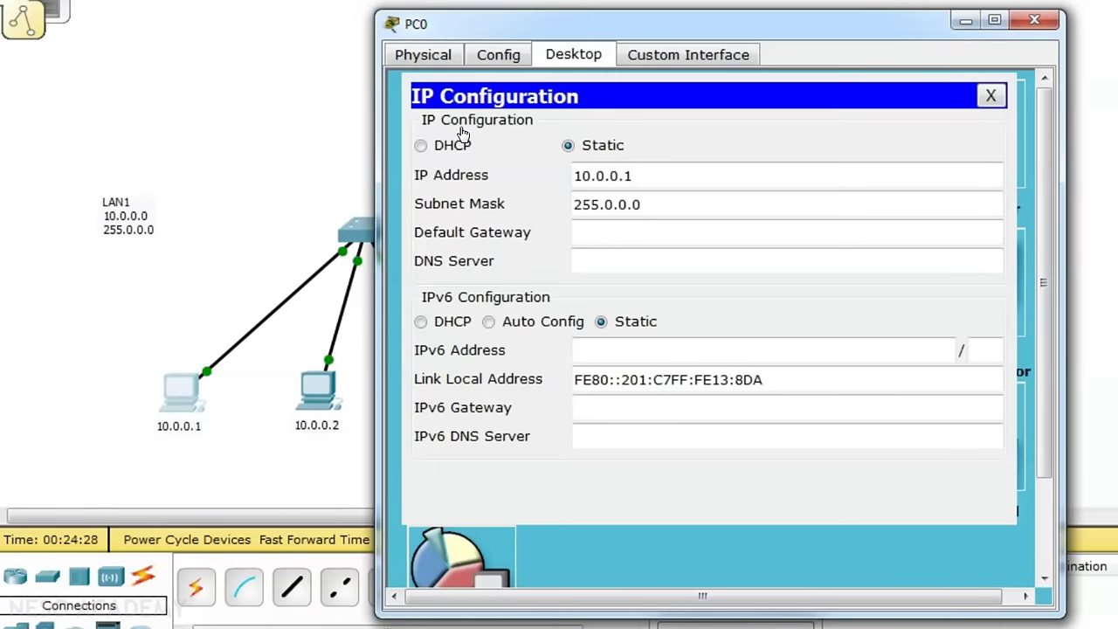
click(621, 235)
text(10.10)
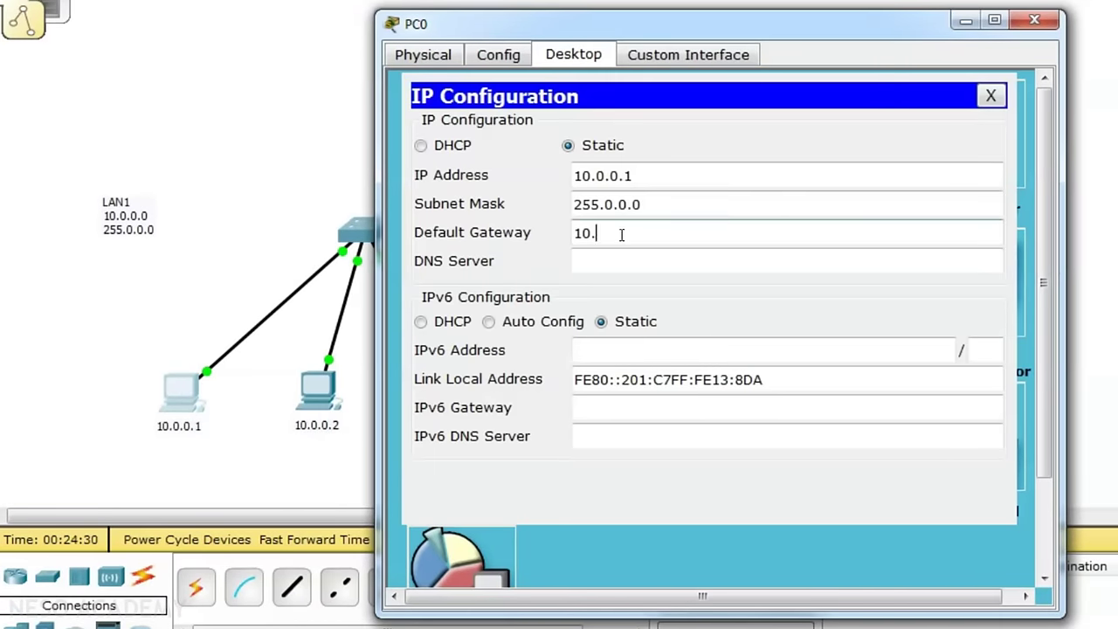
key(BackSpace)
key(BackSpace)
text(0.0.4)
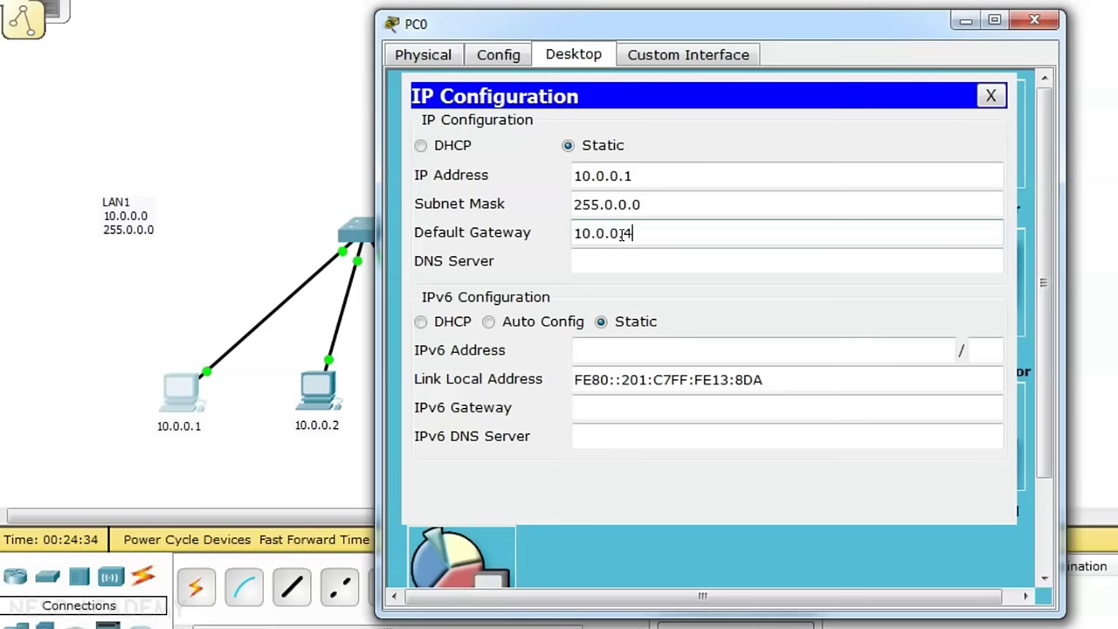
drag(634, 234, 491, 236)
key(ctrl+c)
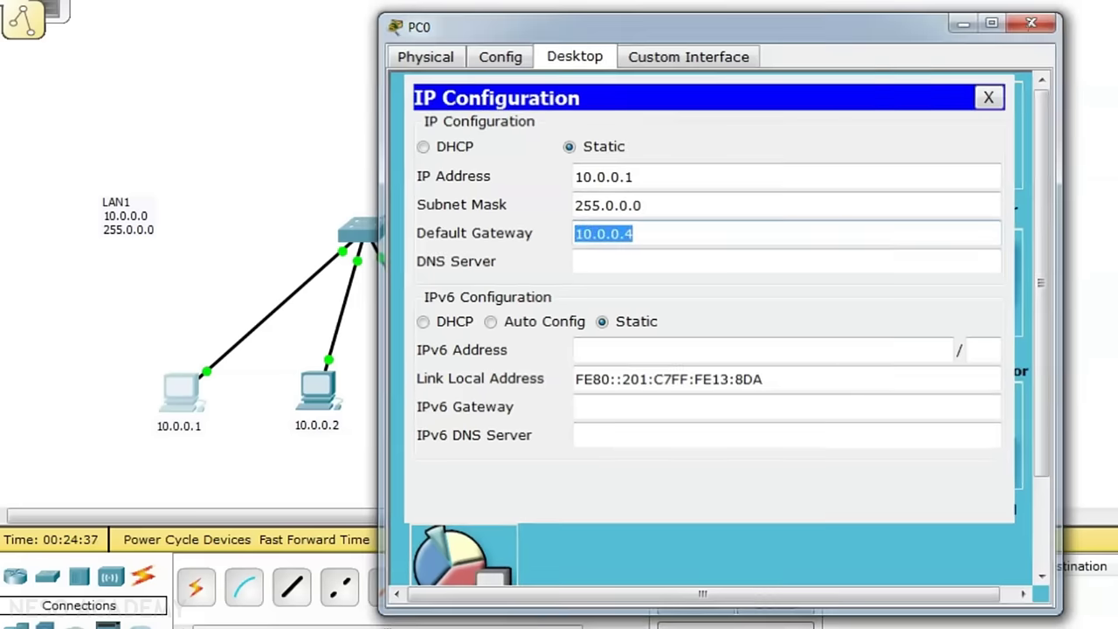
click(272, 363)
- Set the default gateway of the 10.0.0.2 PC to 10.0.0.4 in its IP configuration
click(318, 391)
click(462, 144)
click(602, 233)
key(ctrl+v)
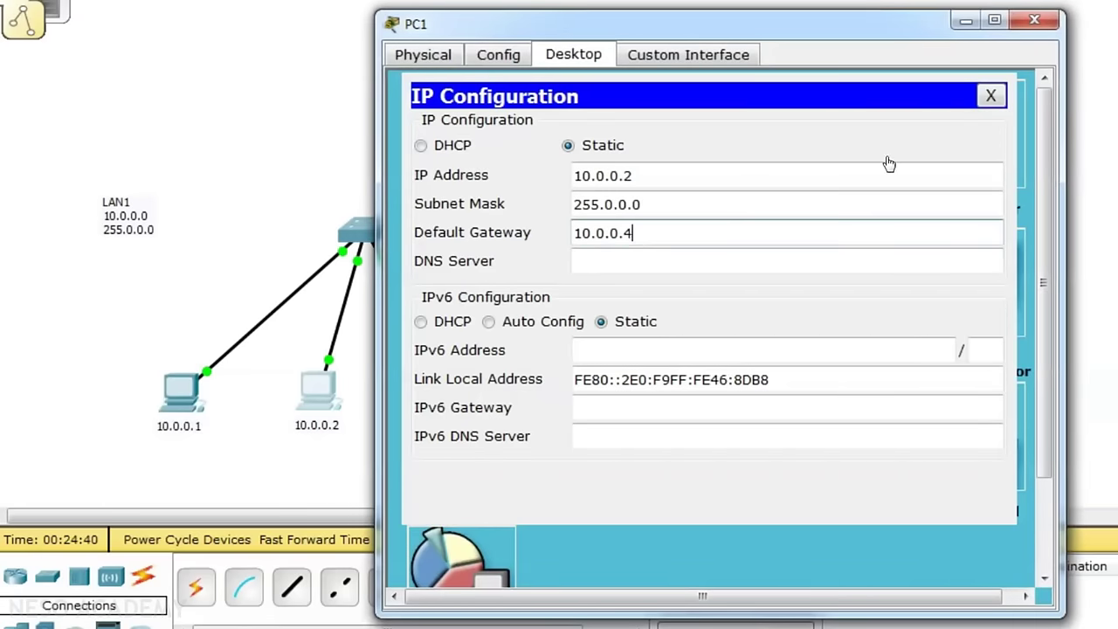
click(1032, 21)
- Set the default gateway of the 10.0.0.3 PC to 10.0.0.4 in its IP configuration
click(447, 389)
click(466, 145)
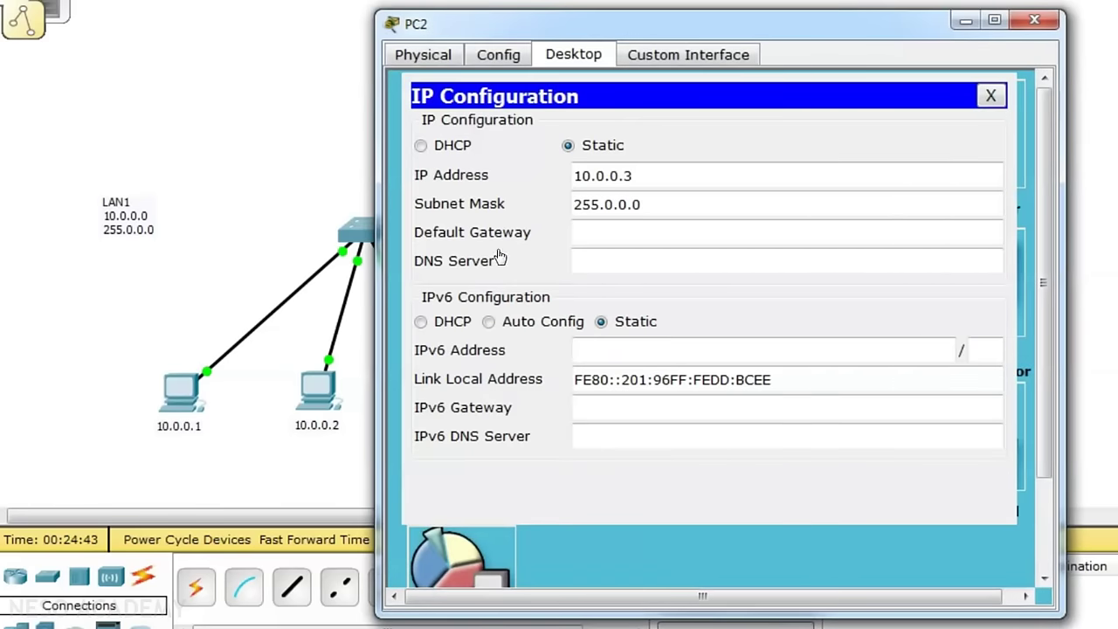
click(576, 232)
key(ctrl+v)
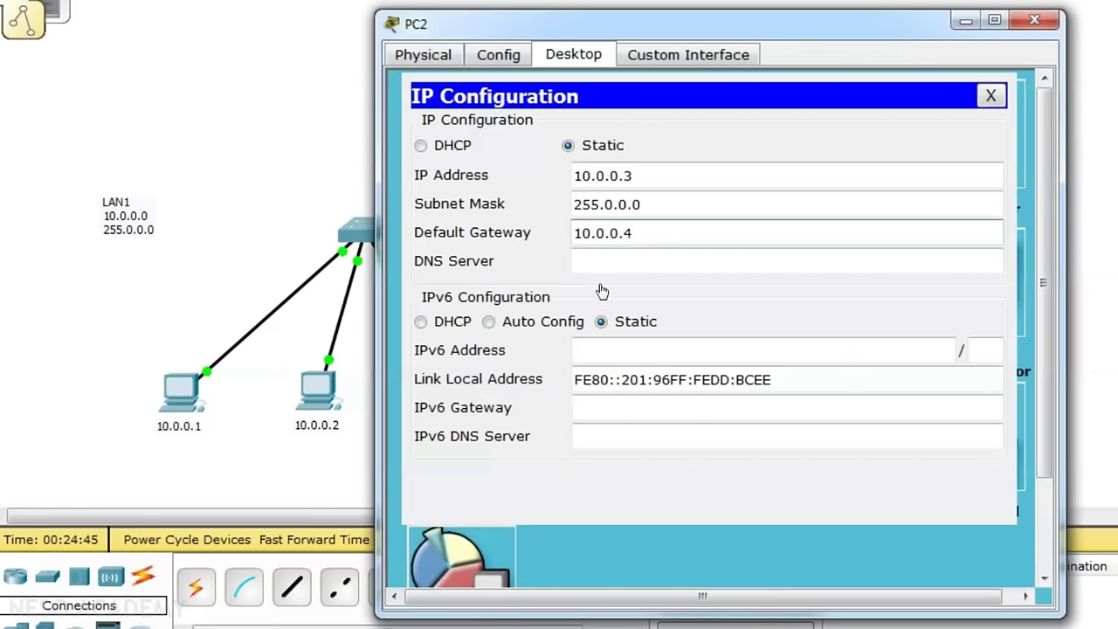
click(1033, 20)
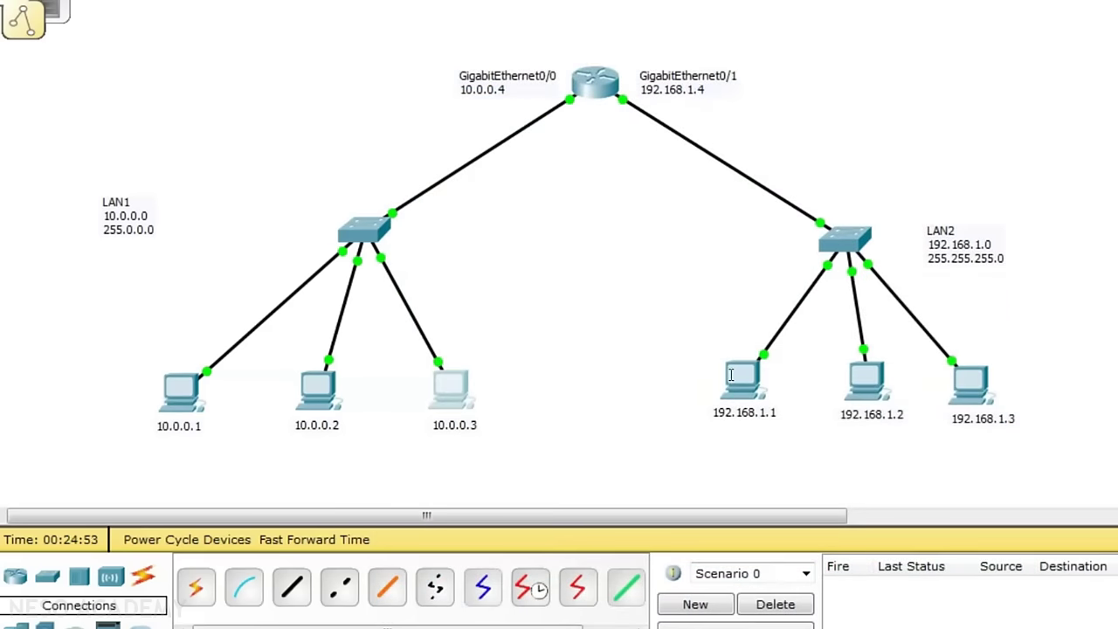
- Set the default gateway of the 192.168.1.1 PC to 192.168.1.4 and copy the gateway address for reuse
click(739, 383)
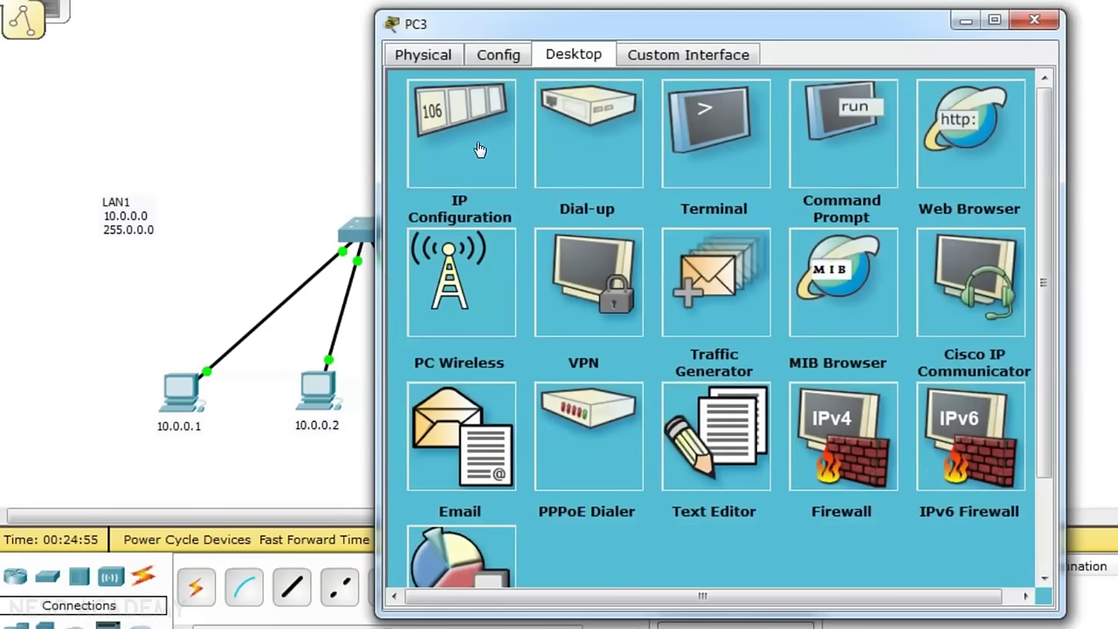
click(478, 148)
click(639, 236)
text(192.1)
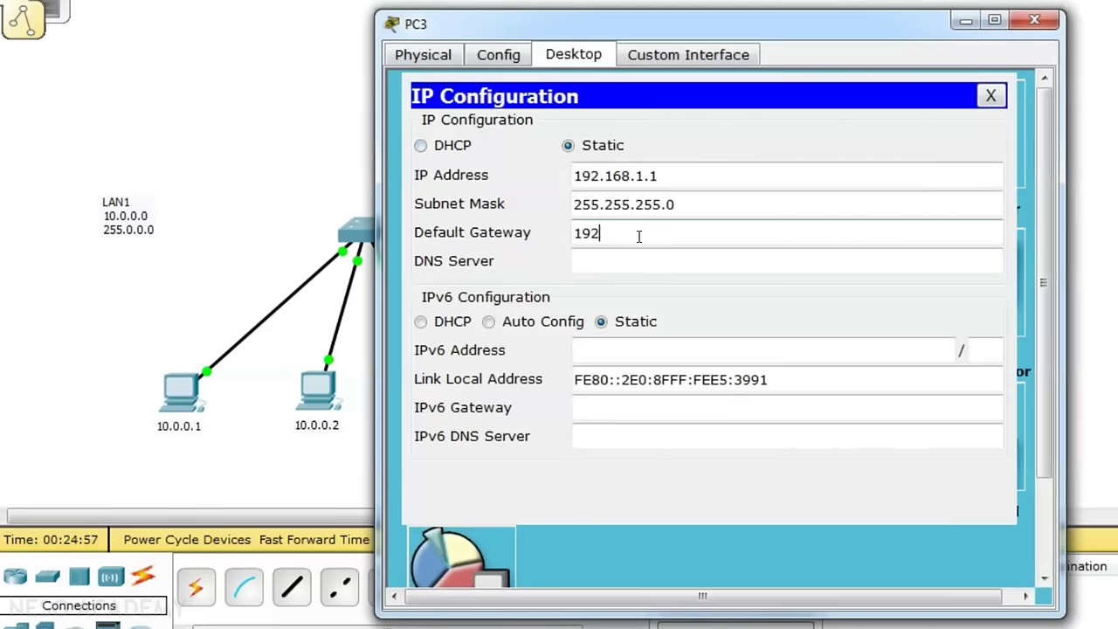
text(68.1.4)
drag(679, 233, 551, 242)
key(ctrl+c)
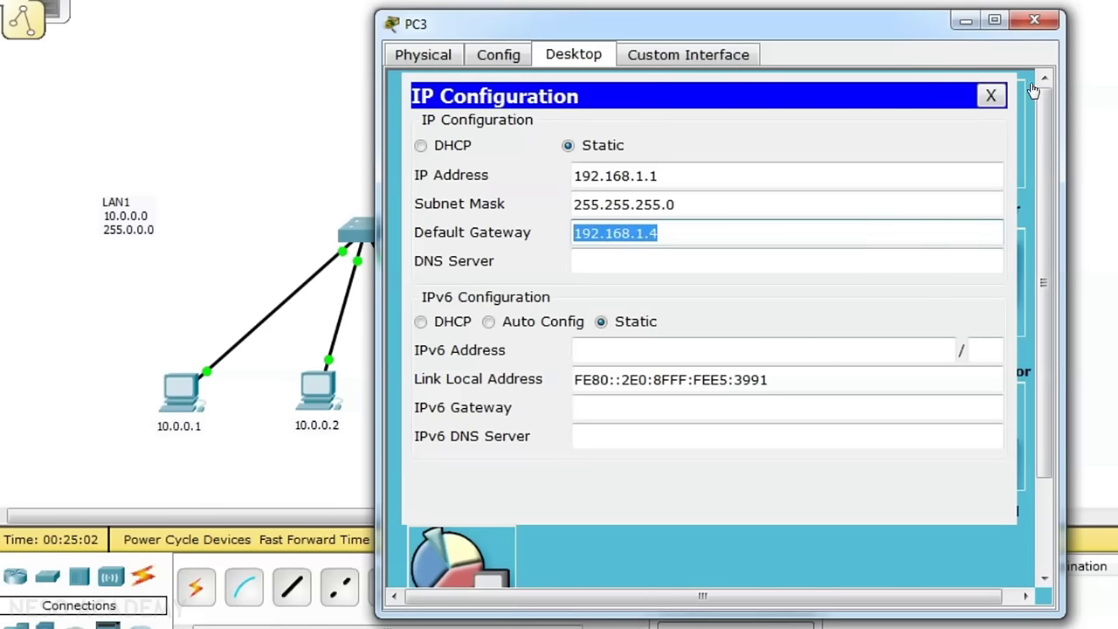
click(1034, 20)
- Set the default gateway of the 192.168.1.2 PC to 192.168.1.4 in its IP configuration
click(865, 380)
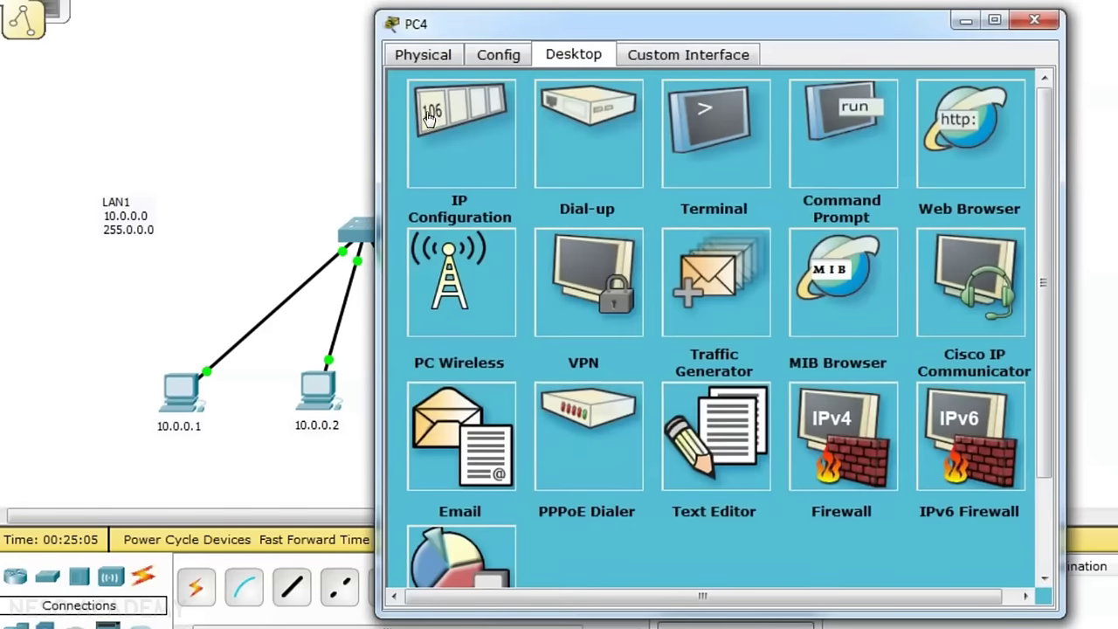
click(430, 123)
click(616, 233)
key(ctrl+v)
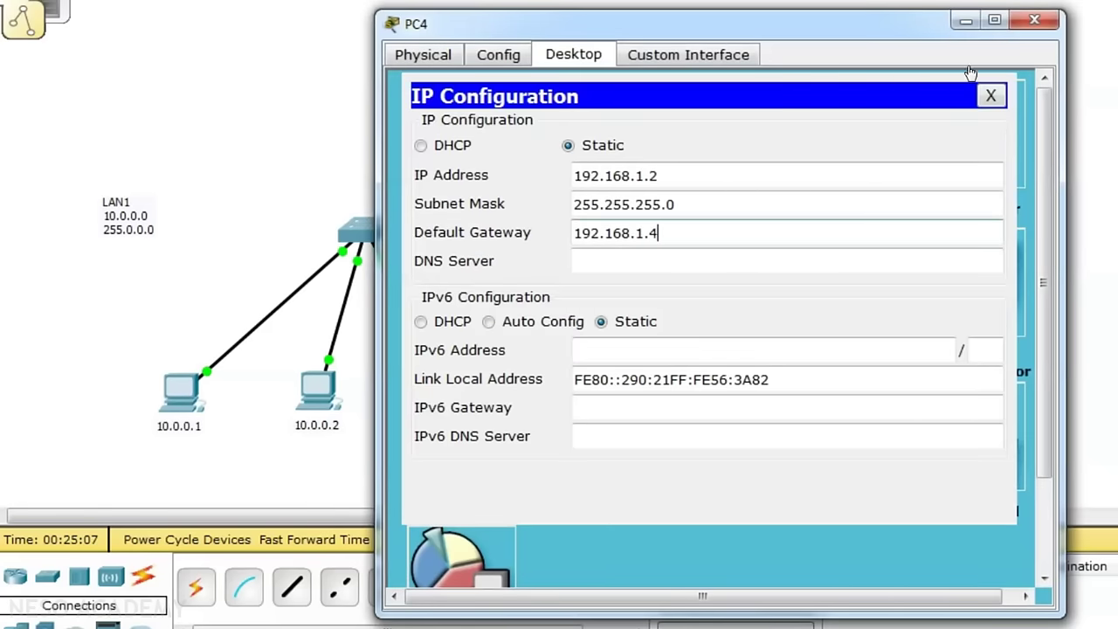
click(1034, 19)
- Set the default gateway of the 192.168.1.3 PC to 192.168.1.4 in its IP configuration
click(971, 385)
click(457, 139)
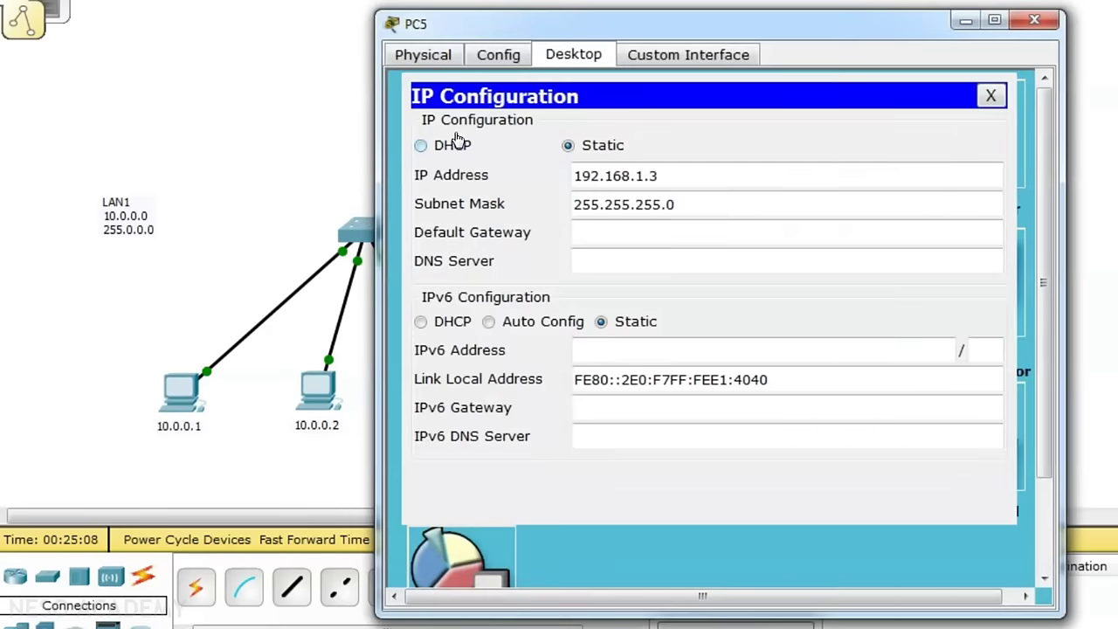
click(711, 233)
key(ctrl+v)
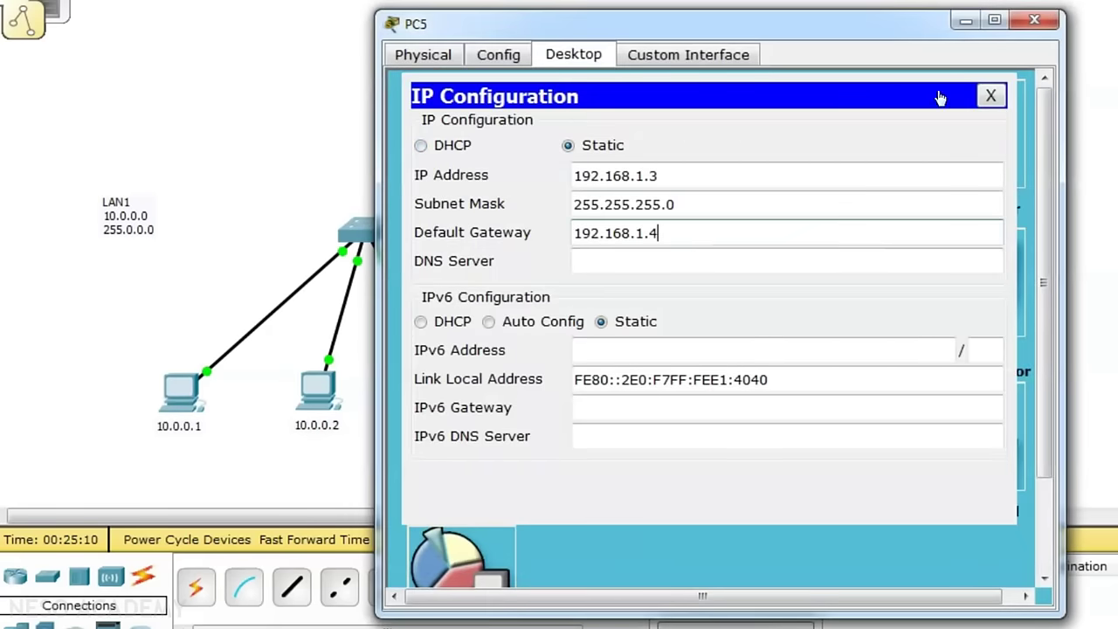
click(1035, 19)
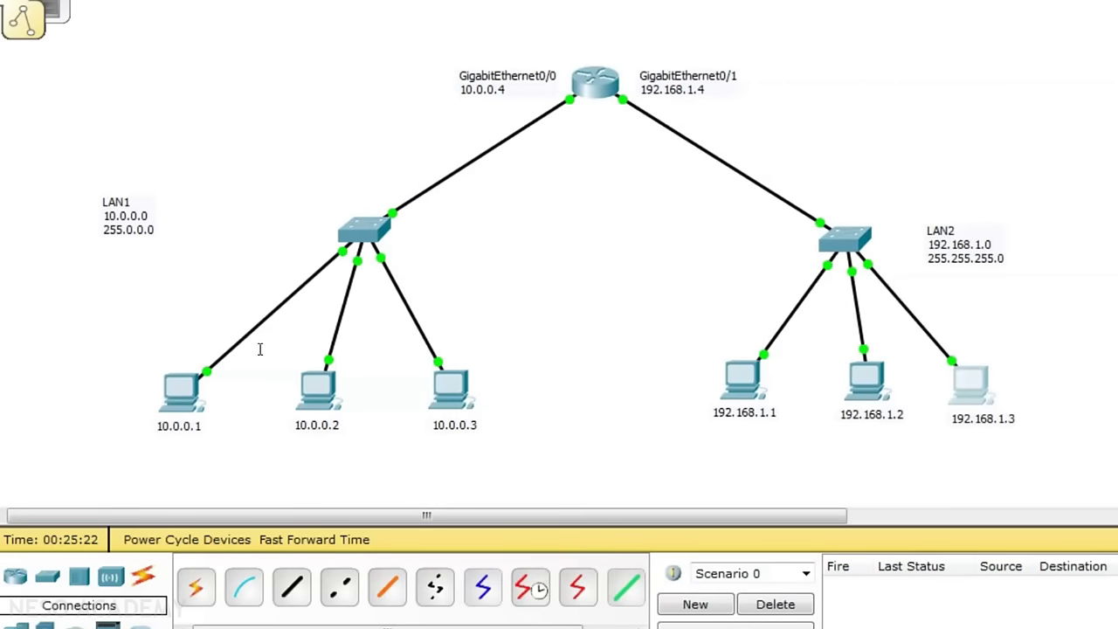
- Ping 192.168.1.1 from the command prompt of the 10.0.0.2 PC and examine the replies
click(320, 387)
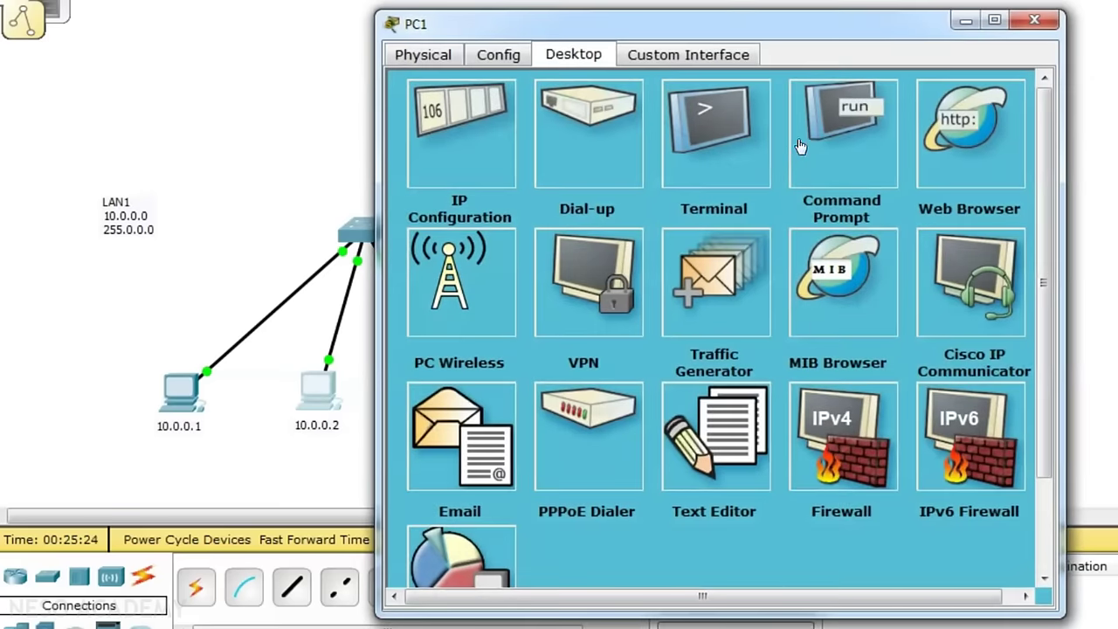
click(823, 146)
text(1)
text(ping 19)
text(2.1)
text(68.1.)
text(1)
key(Return)
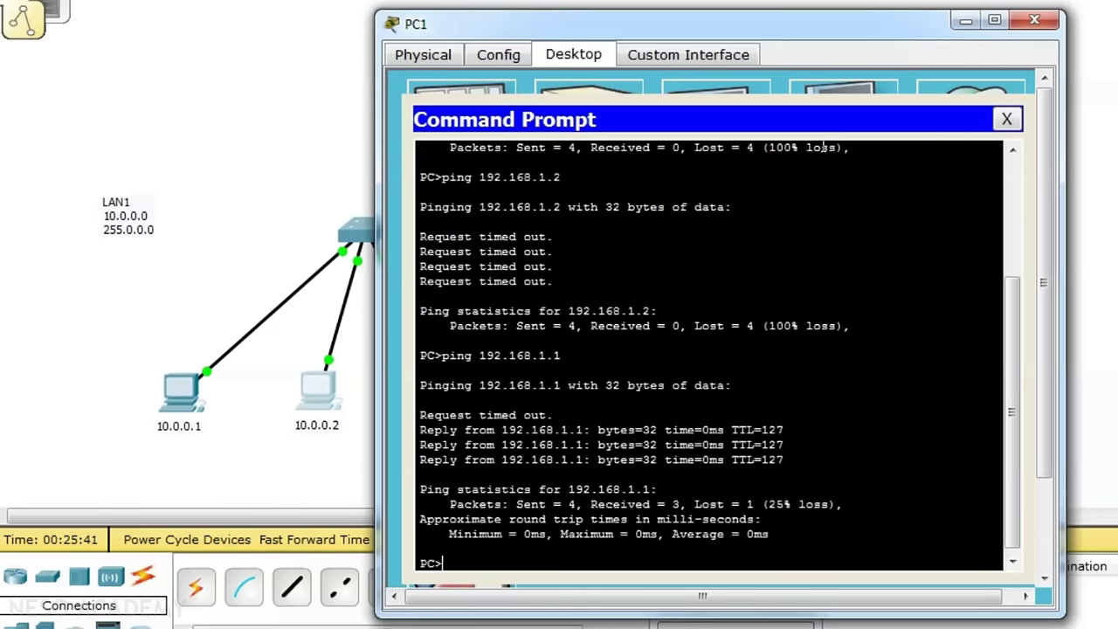
drag(421, 414, 792, 464)
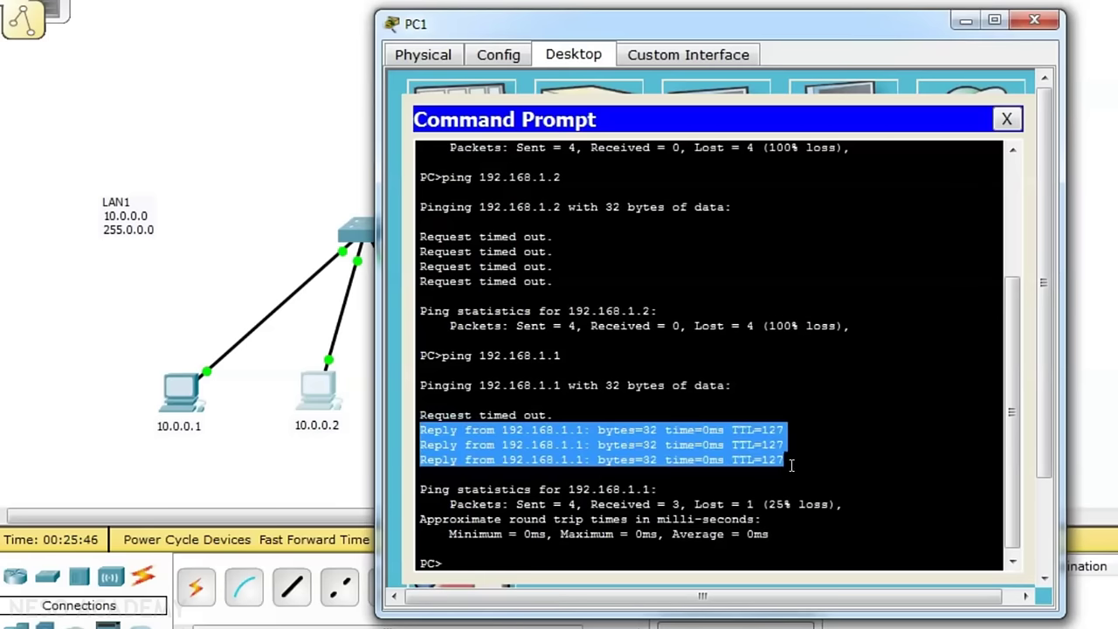
- Repeat the ping to 192.168.1.1, ping 192.168.1.2 from the same PC, and close its window
click(494, 551)
key(Up)
key(Return)
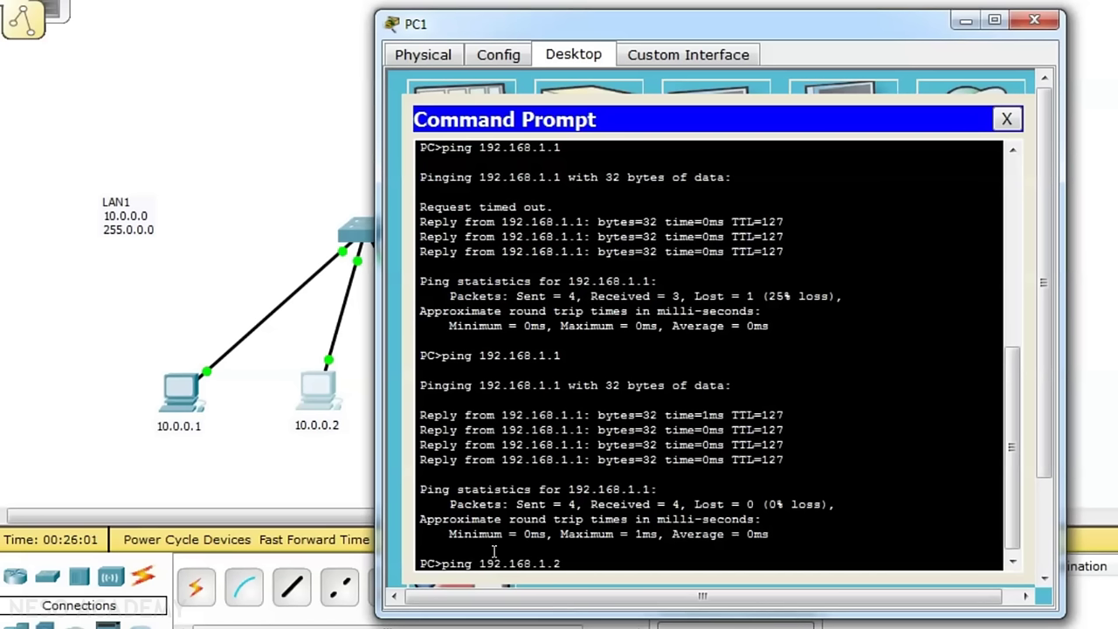
key(Return)
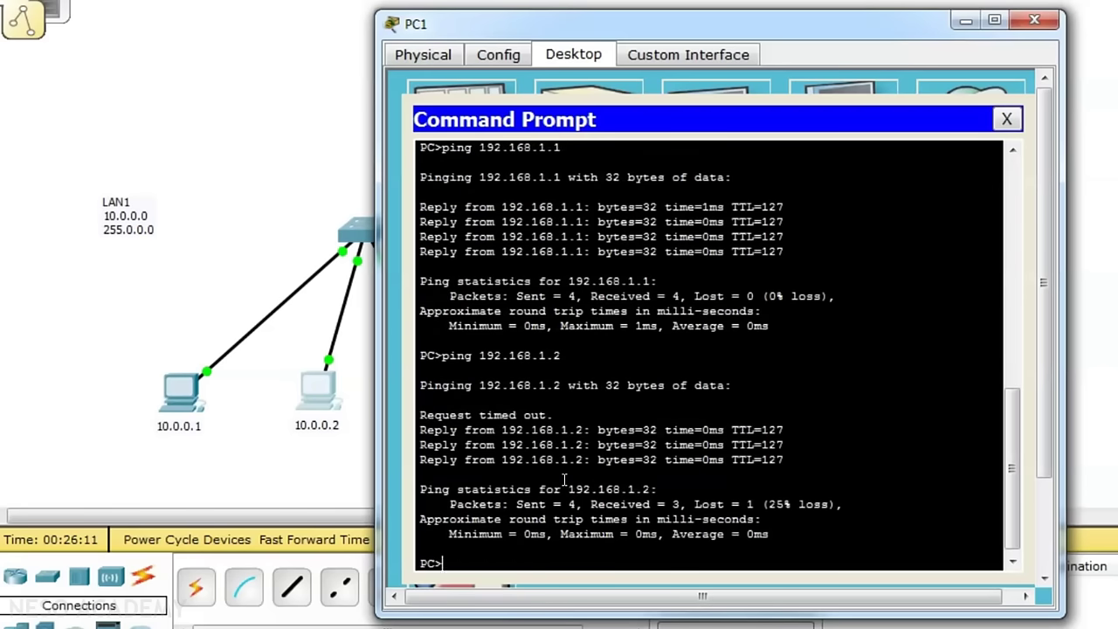
click(1033, 24)
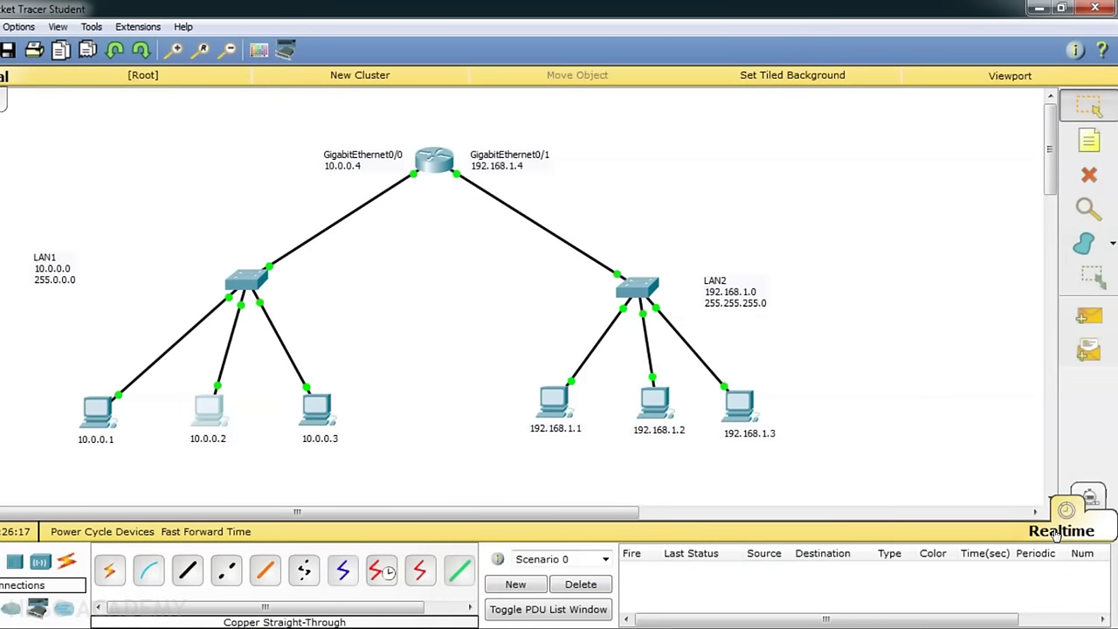
- Switch to simulation mode, hide the simulation panel, and add a simple PDU from the 10.0.0.1 PC to the 192.168.1.1 PC
click(1092, 499)
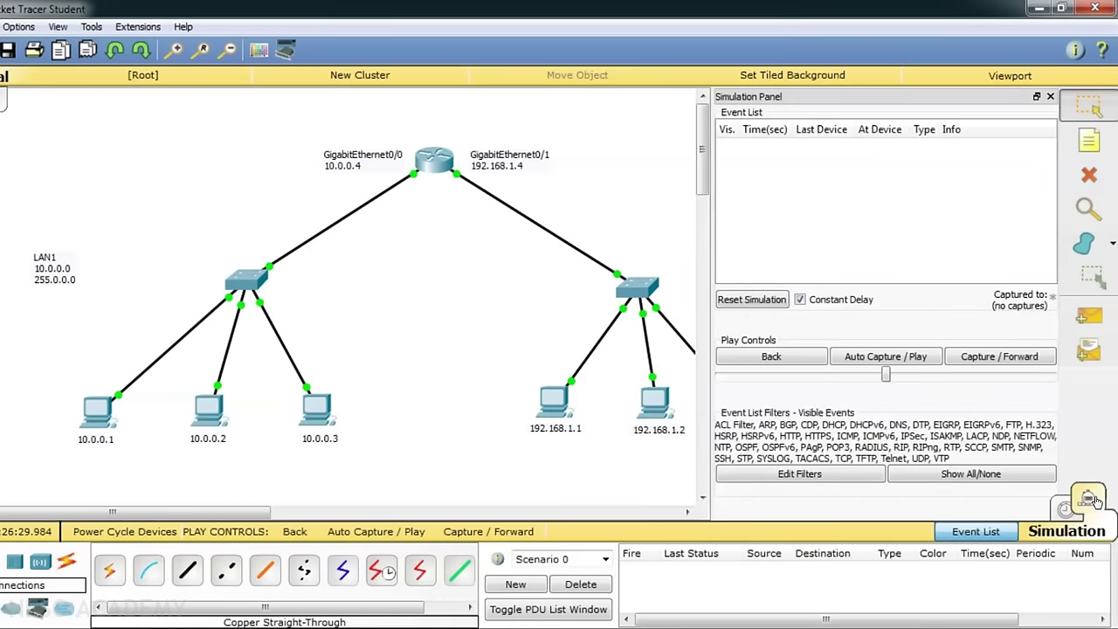
click(1050, 96)
click(1089, 317)
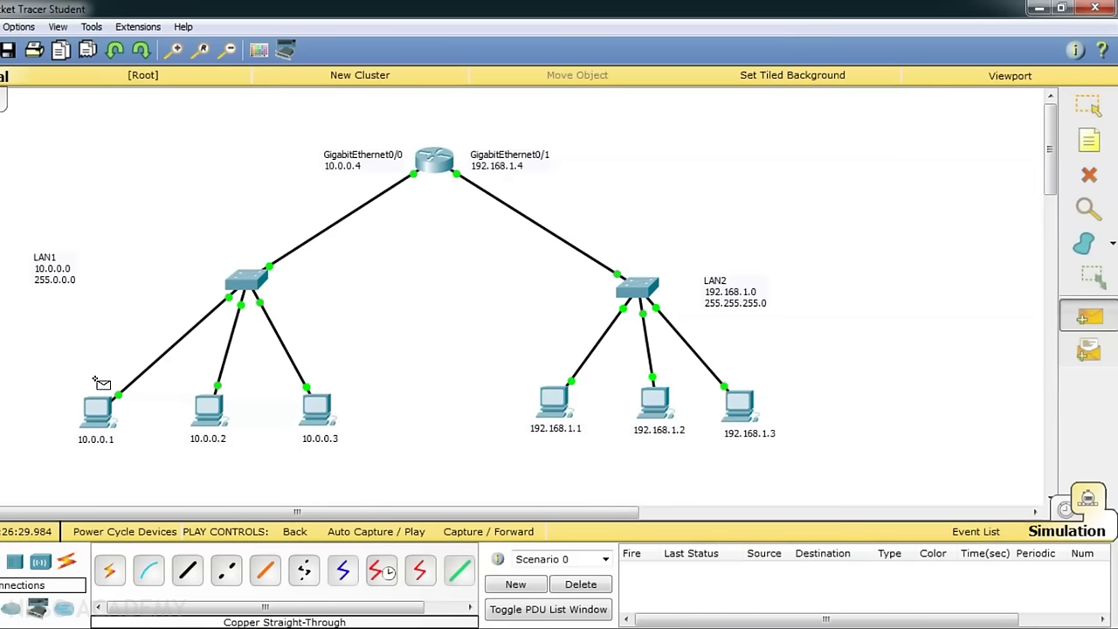
click(96, 408)
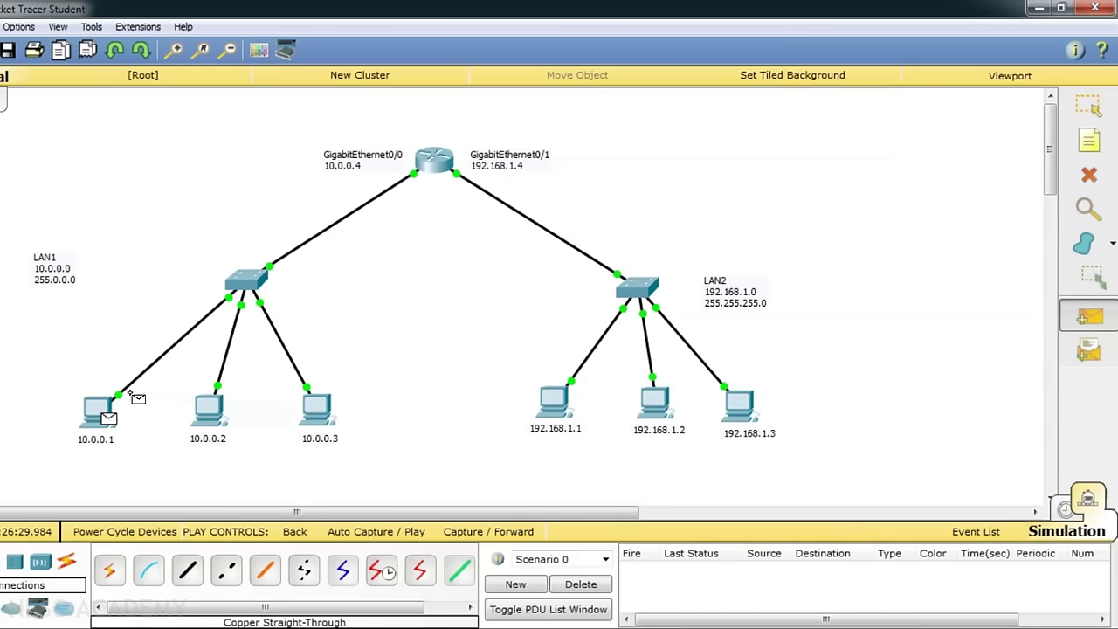
click(549, 398)
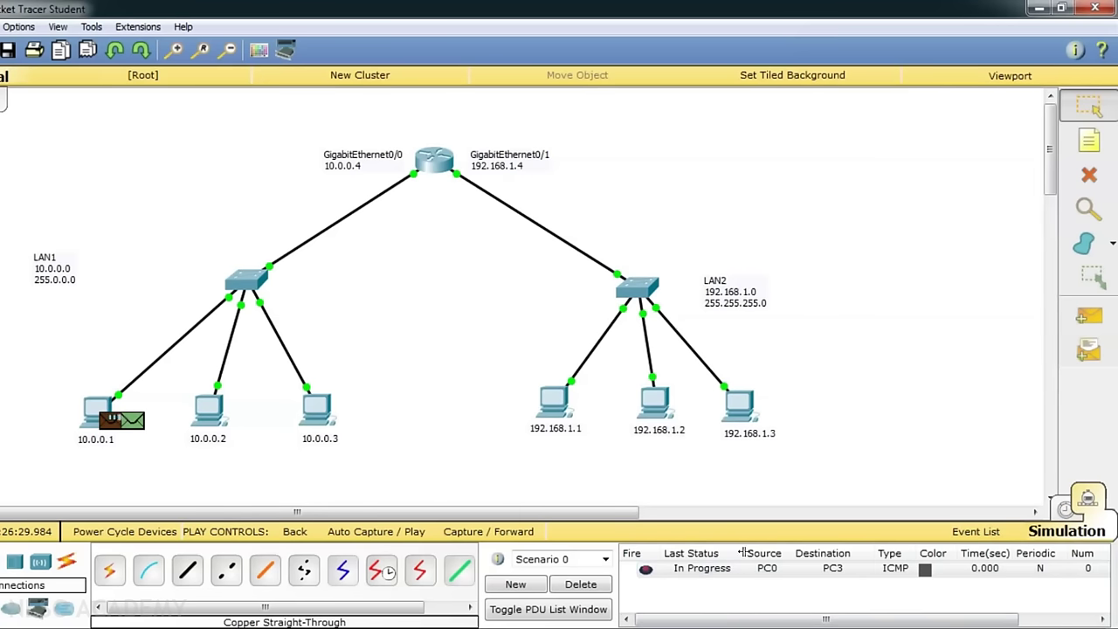
- Advance the simulation one event at a time to follow the ARP exchange between the 10.0.0.1 PC and the router
click(476, 535)
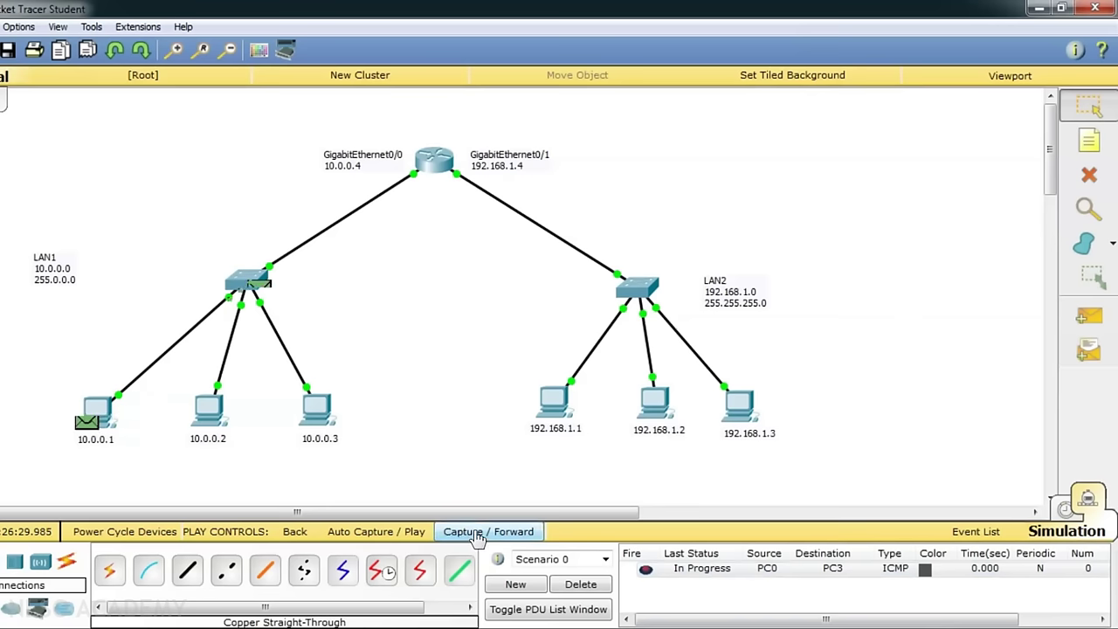
click(478, 536)
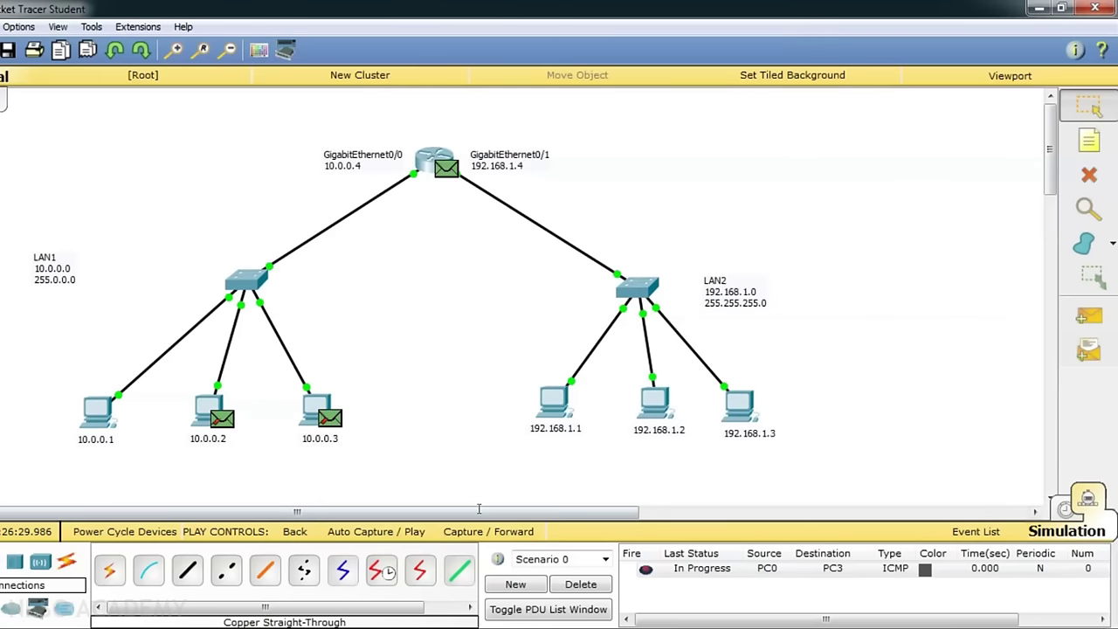
click(486, 536)
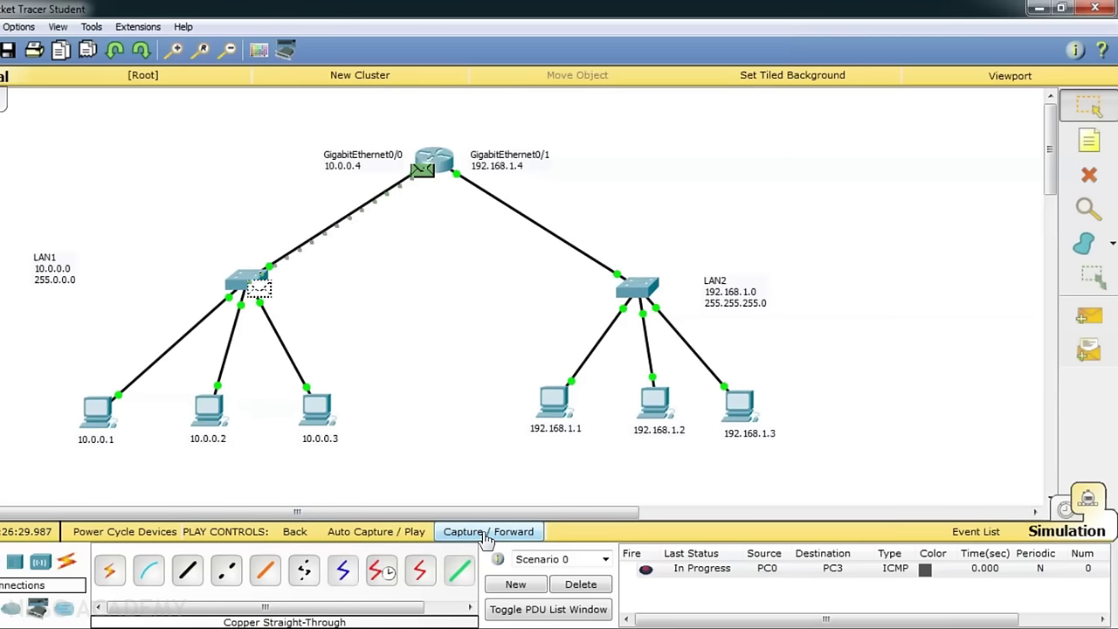
click(486, 535)
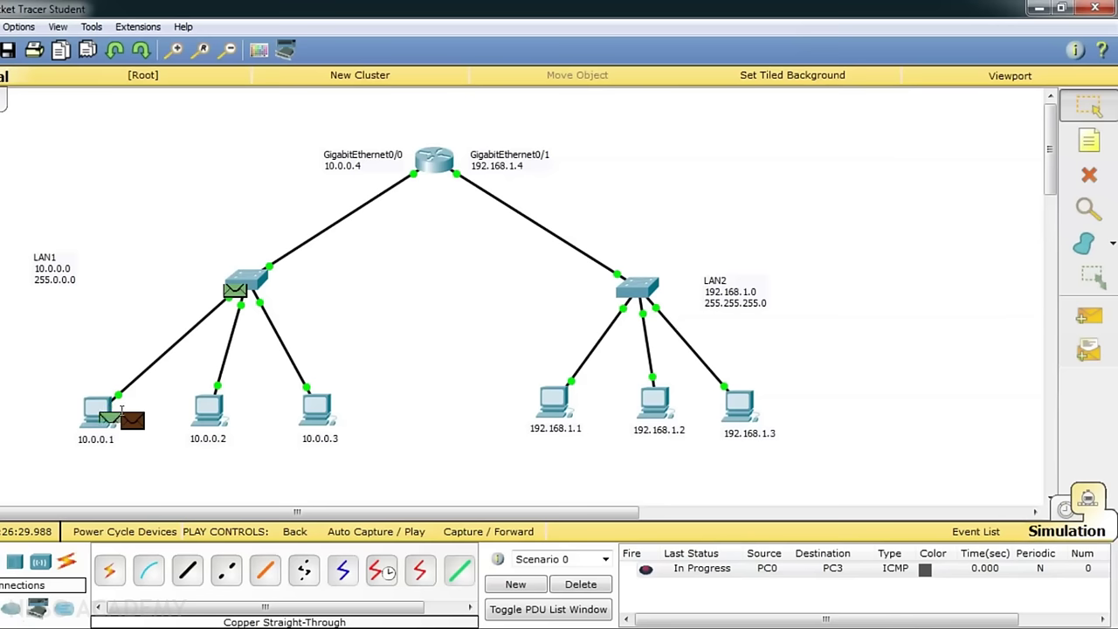
- Delete the current PDU scenario and add a new simple PDU from the 10.0.0.1 PC to the 192.168.1.1 PC
click(581, 584)
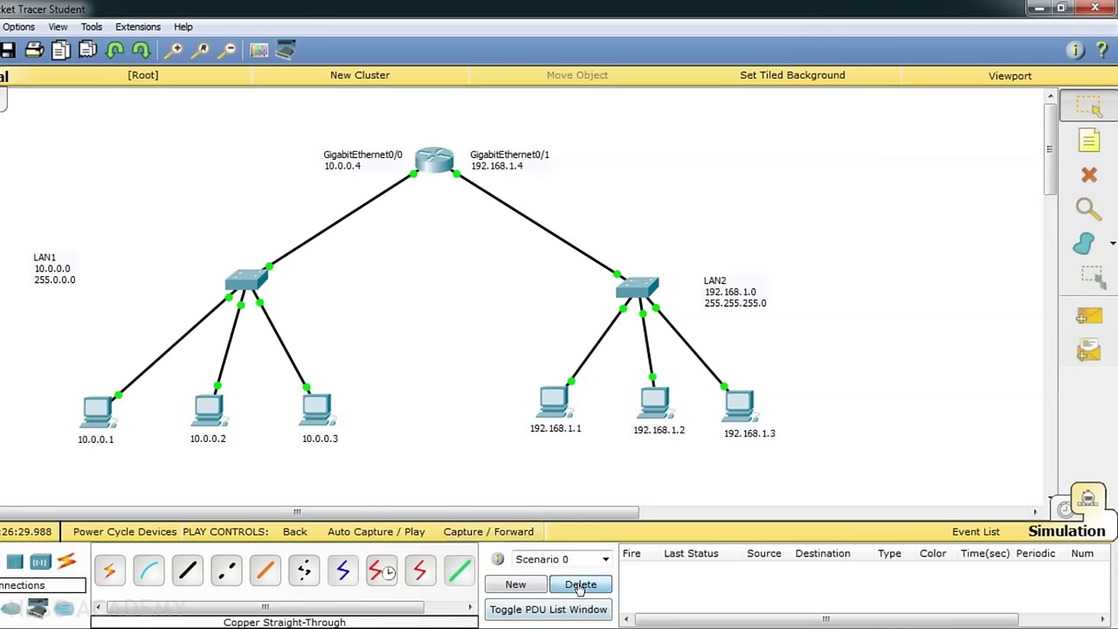
click(1090, 317)
click(100, 409)
click(557, 401)
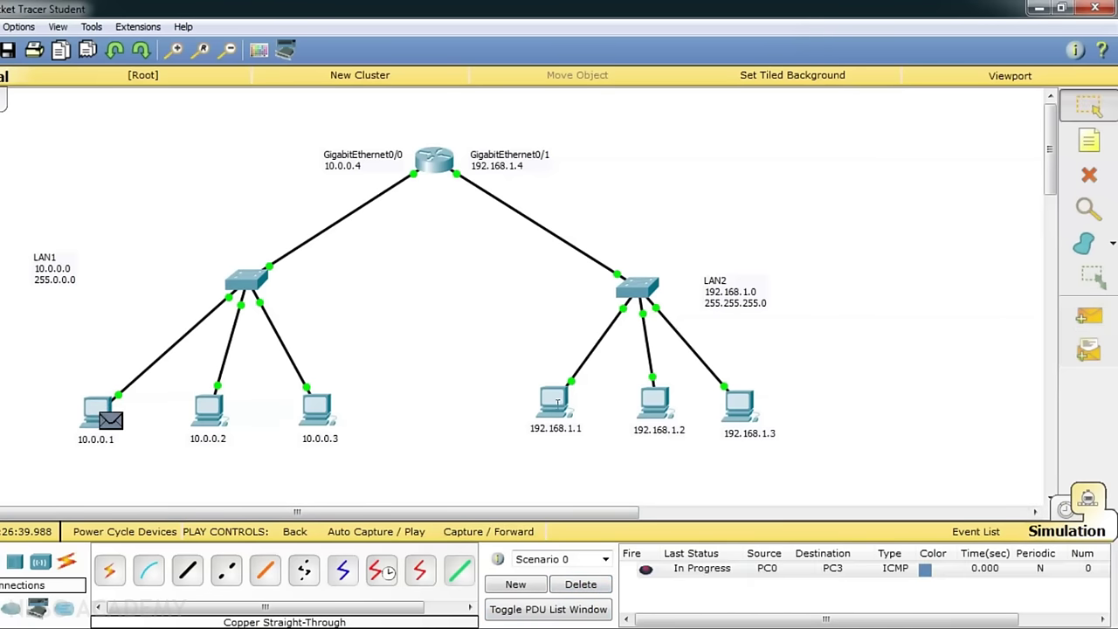
- Advance the simulation event by event to follow the ICMP packet to the 192.168.1.1 PC and its reply back toward the 10.0.0.1 PC
click(502, 533)
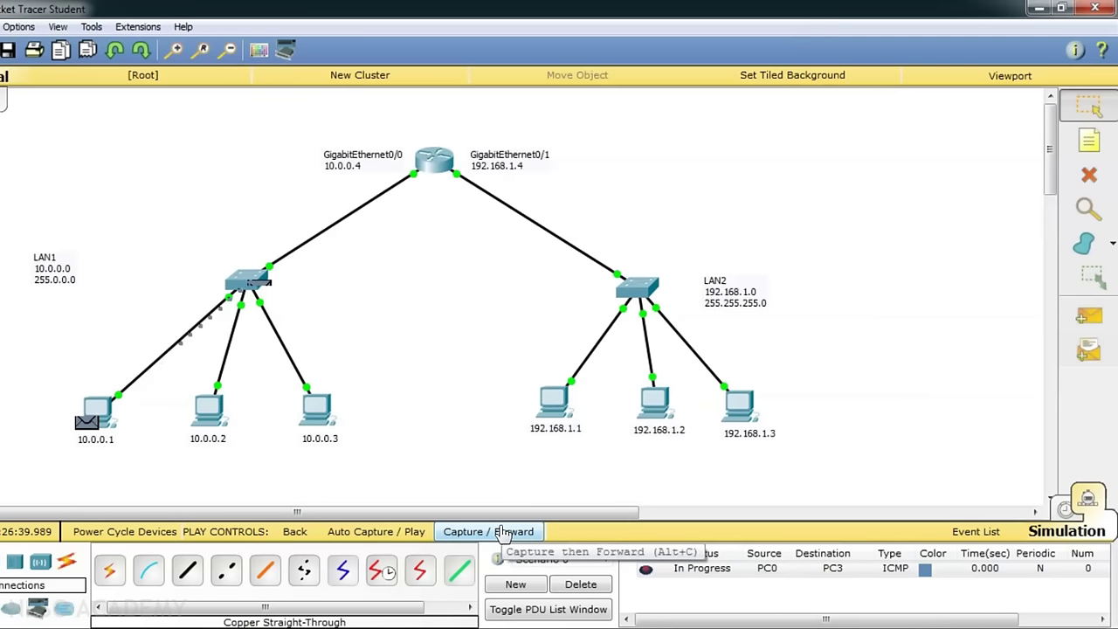
click(503, 533)
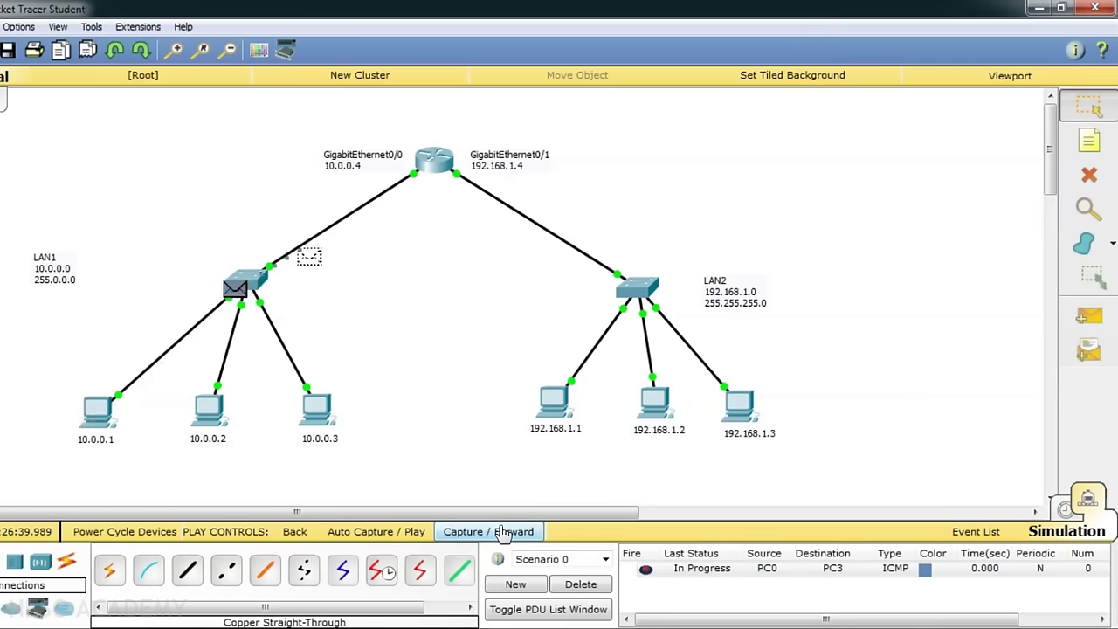
click(504, 533)
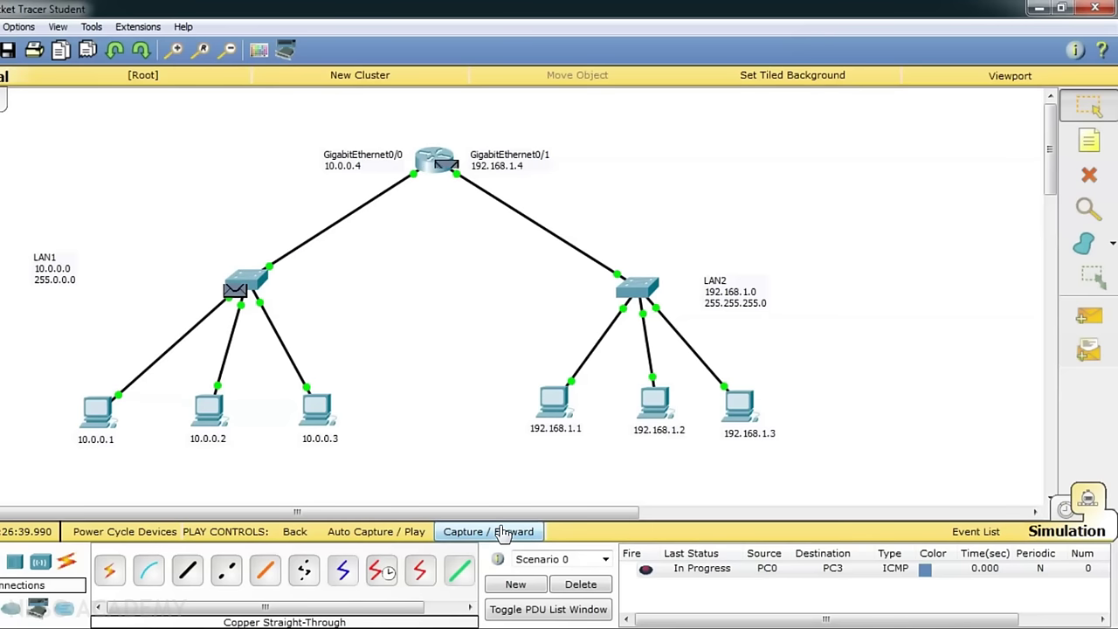
click(503, 533)
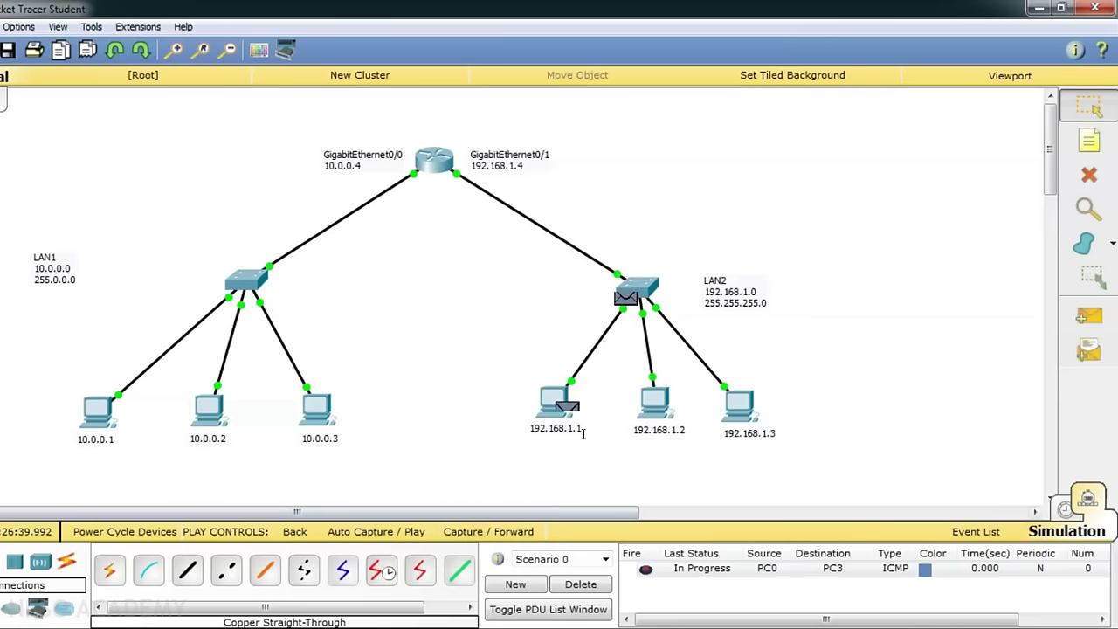
click(502, 533)
click(502, 532)
click(502, 533)
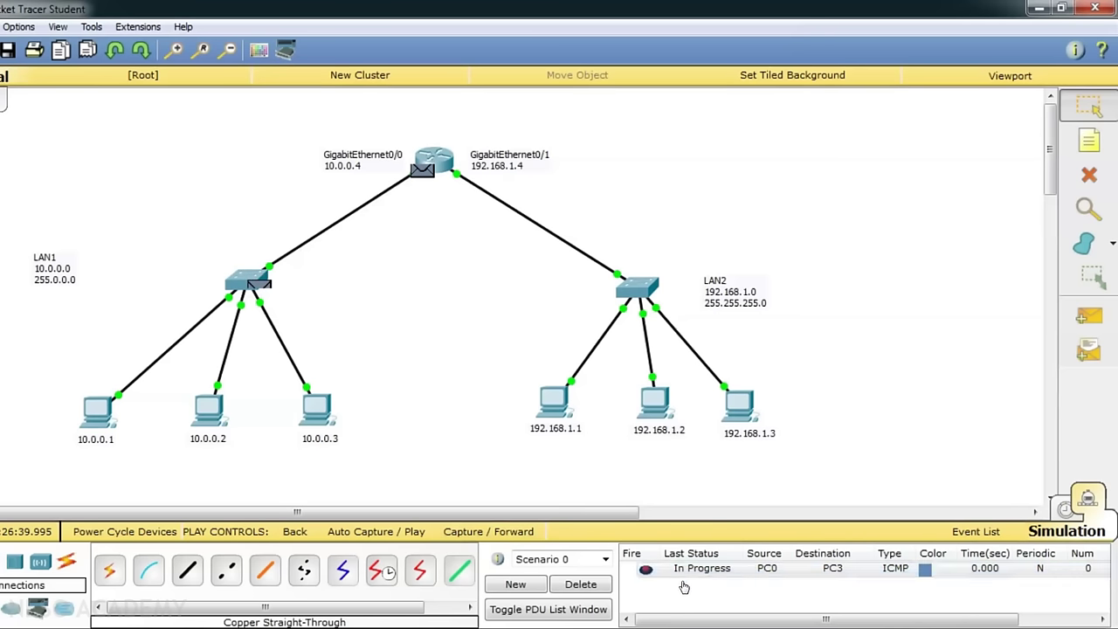
click(507, 535)
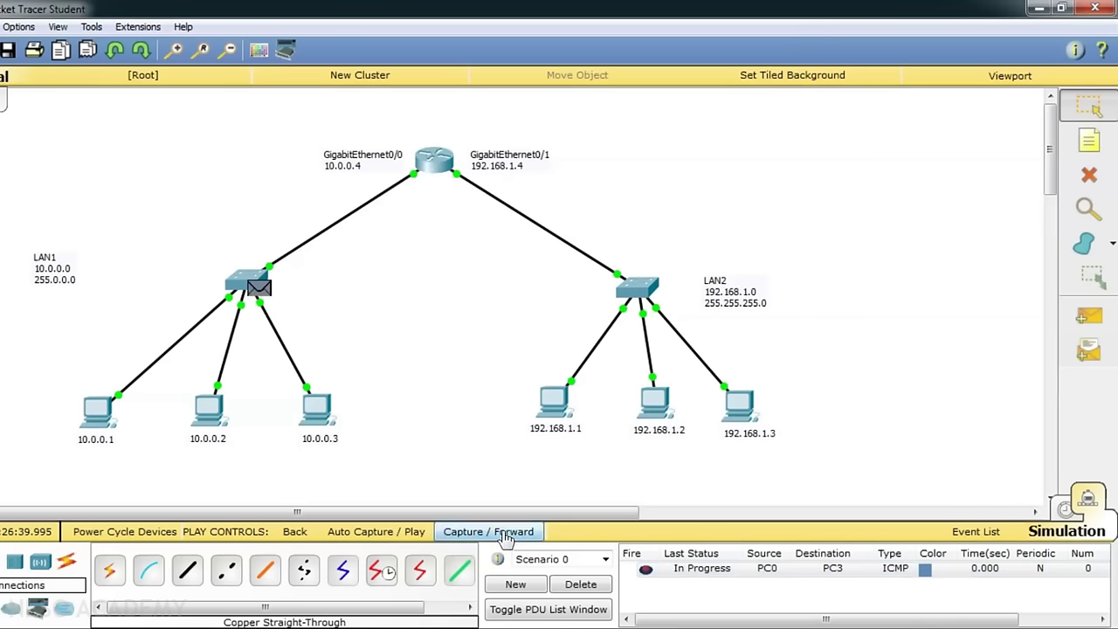